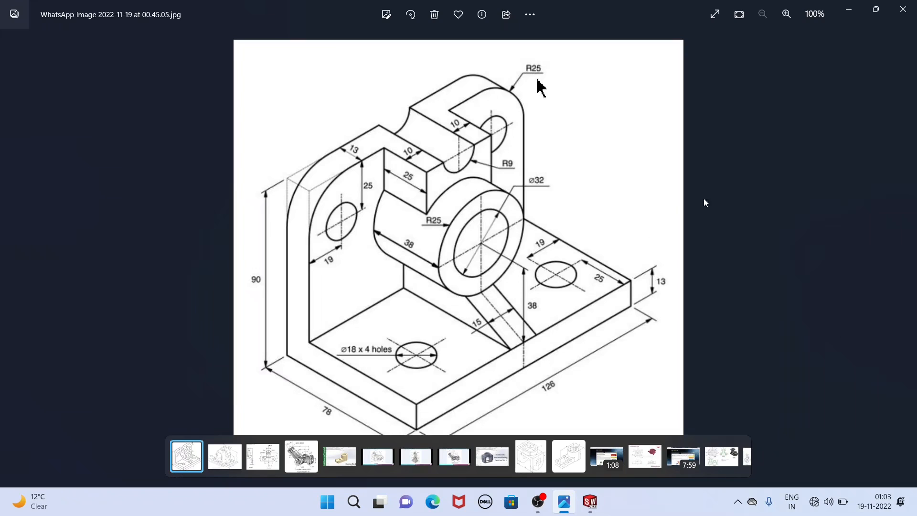
Switch from the reference image to SOLIDWORKS, close the open part and create a new part document.
left_click(849, 7)
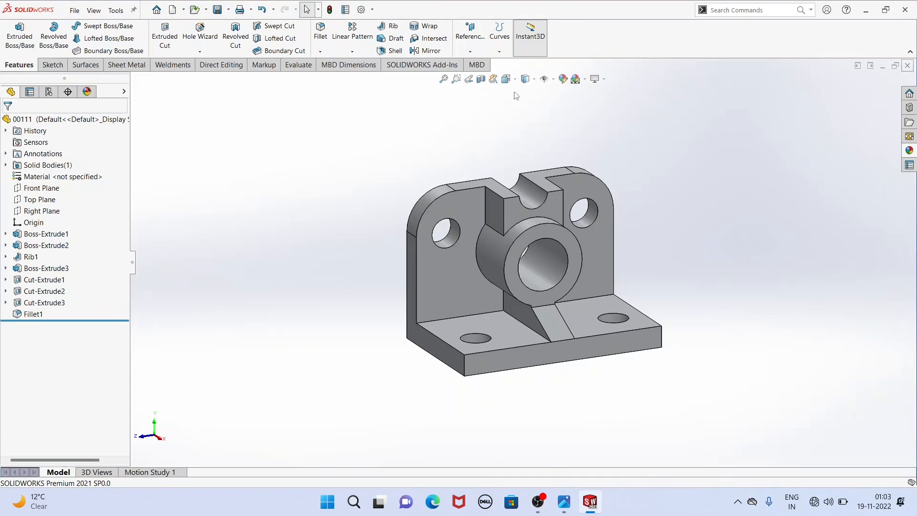
key("ctrl+w")
left_click(74, 11)
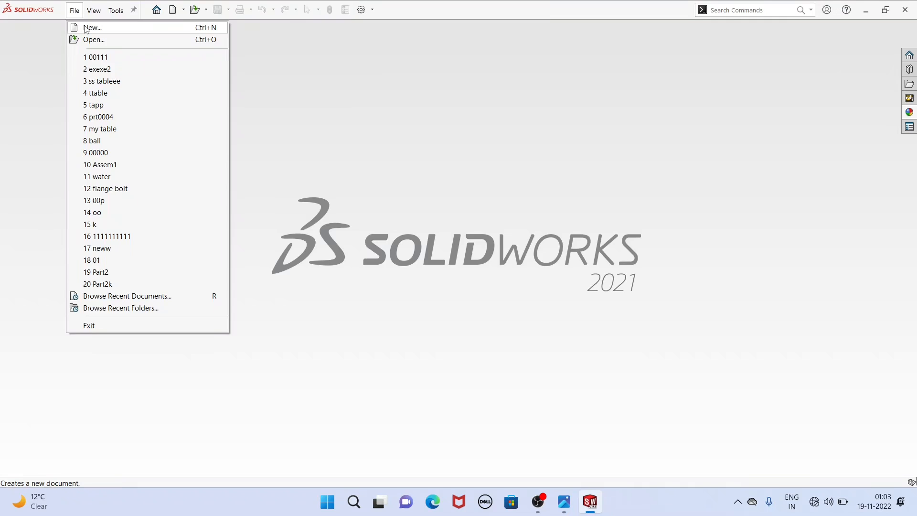
left_click(86, 27)
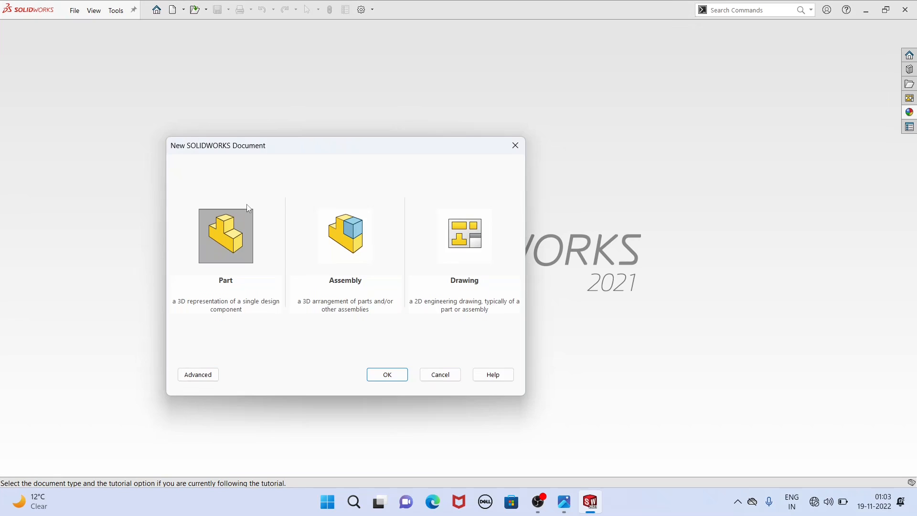
left_click(401, 376)
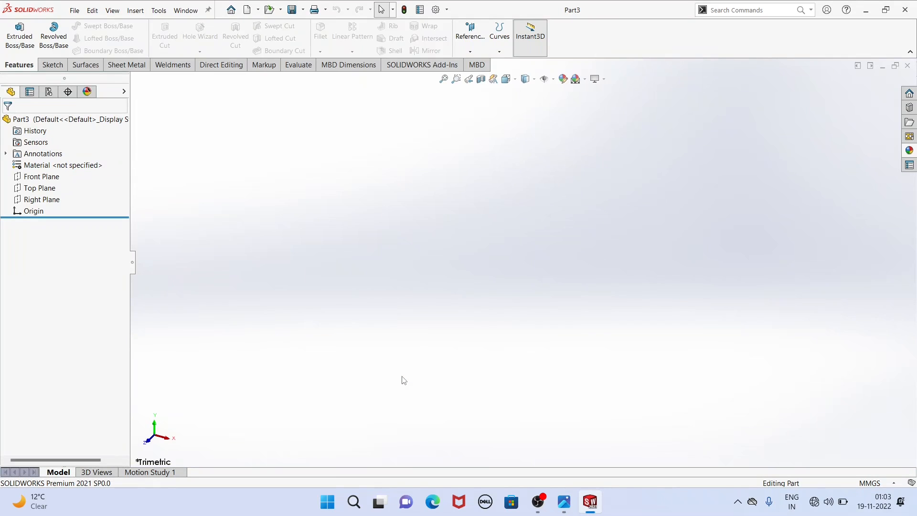
Check the bracket's dimensions in the reference drawing and start a sketch on the Front Plane in SOLIDWORKS.
key("alt+Tab")
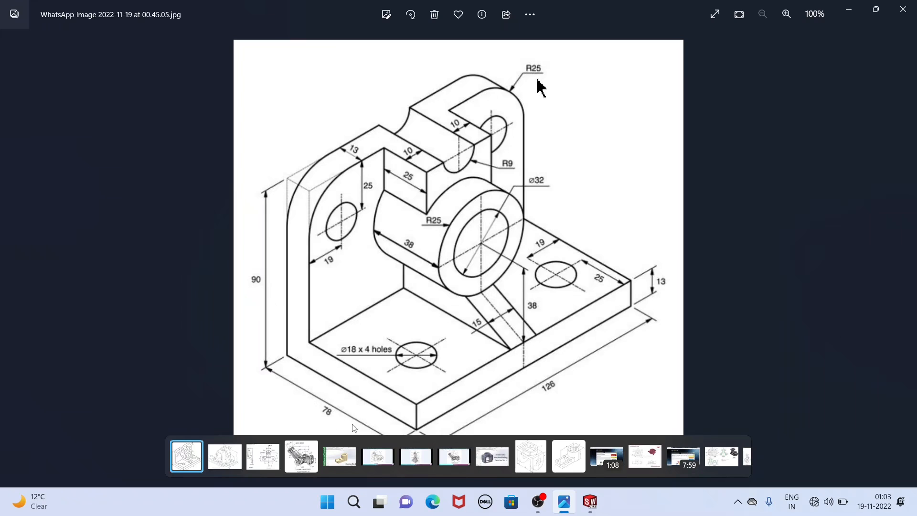
scroll(428, 418, "up", 2)
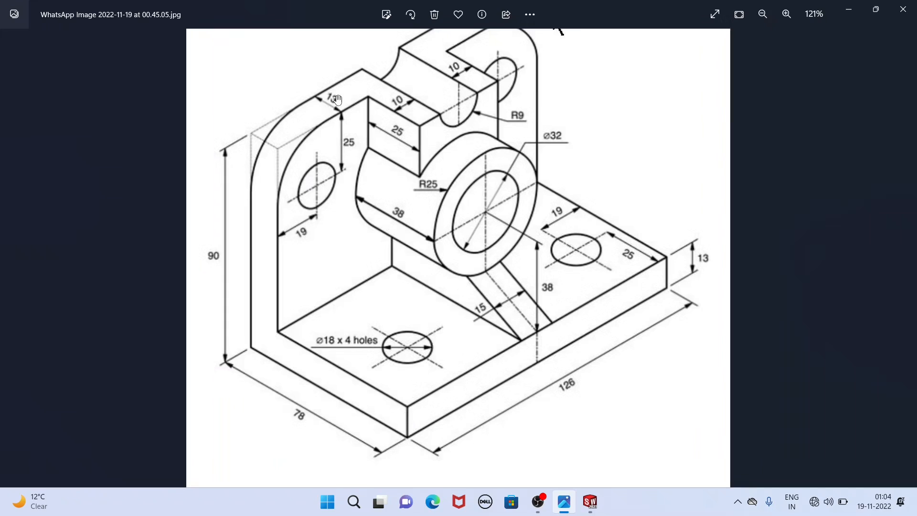
left_click(584, 511)
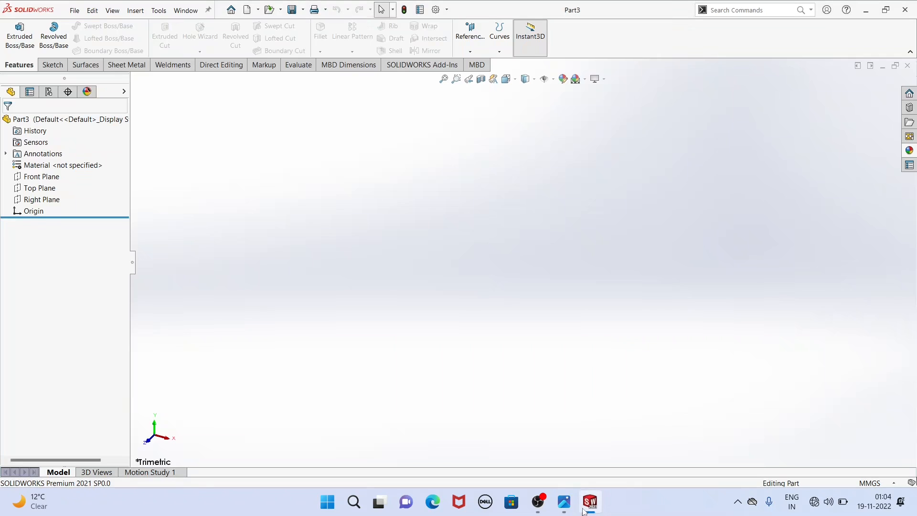
left_click(34, 177)
left_click(39, 165)
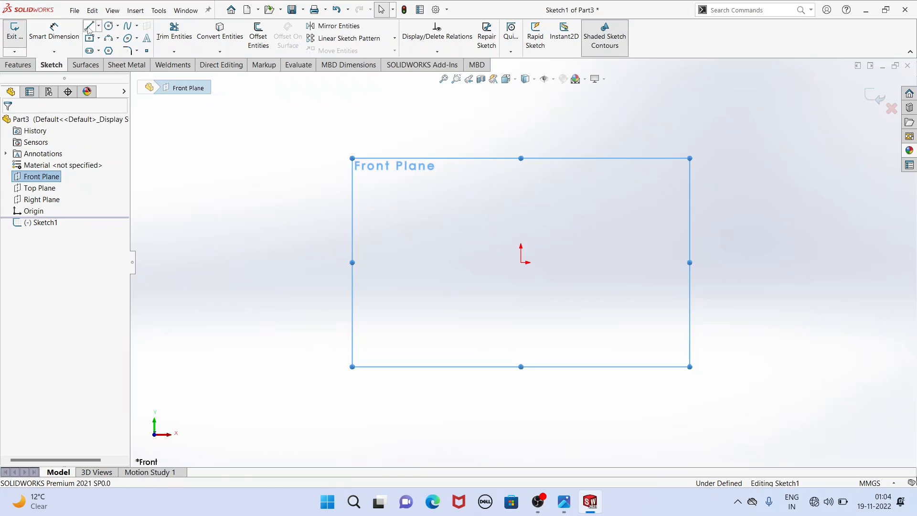
Sketch a closed L-shaped profile about 98 mm wide and 85 mm tall, inner corner on the origin, and make its sloping inner base edge horizontal.
left_click(89, 27)
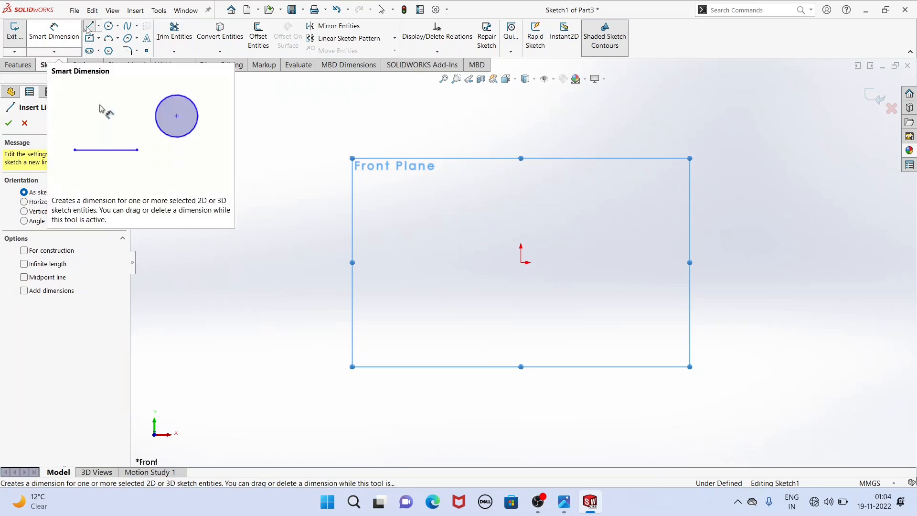
left_click(515, 122)
left_click(521, 262)
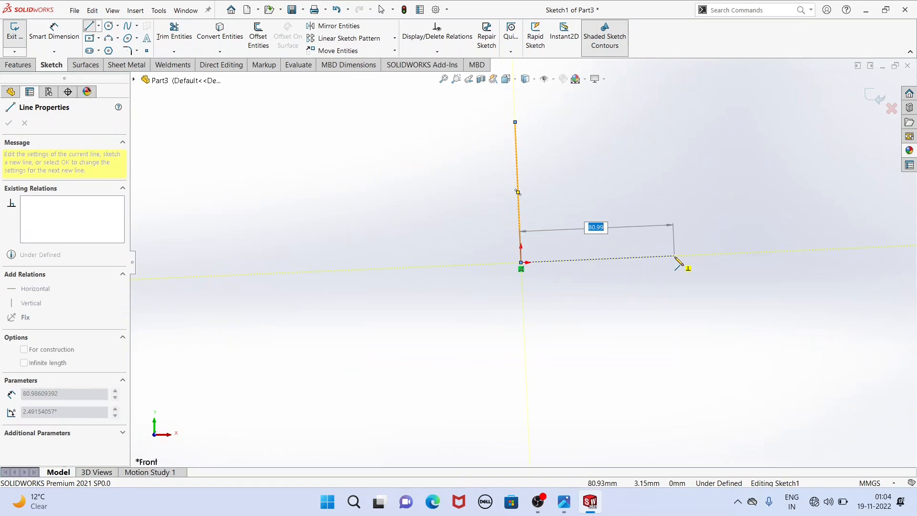
left_click(674, 256)
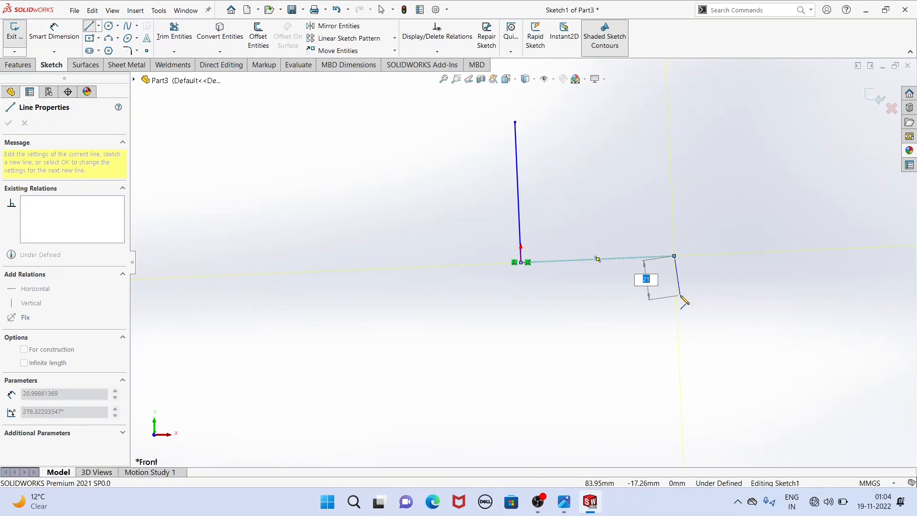
left_click(674, 282)
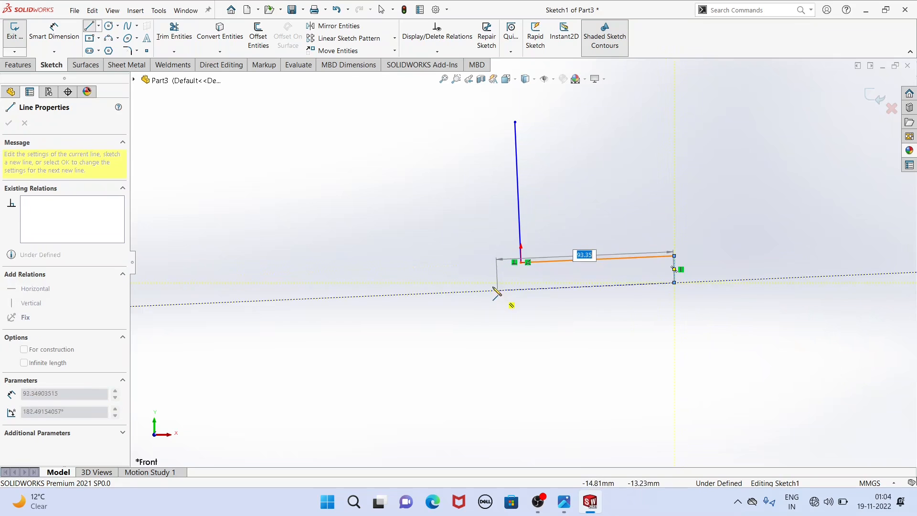
left_click(489, 282)
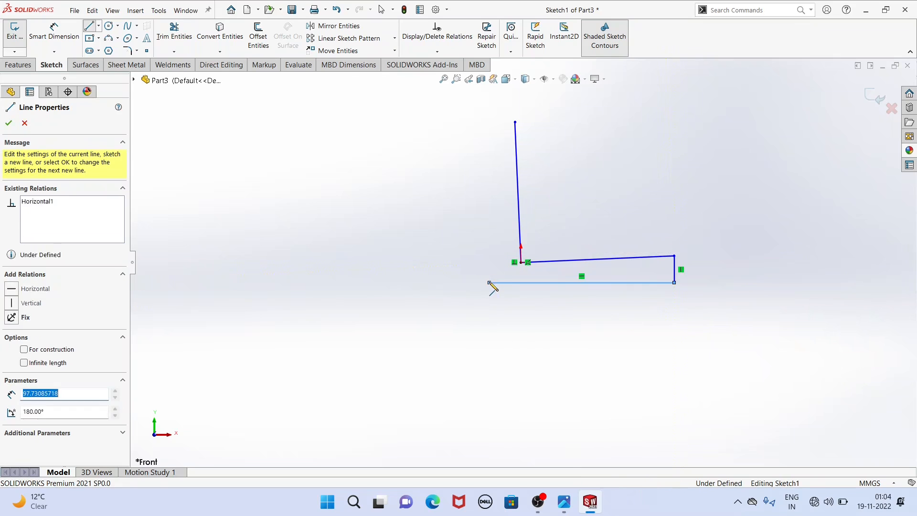
left_click(488, 122)
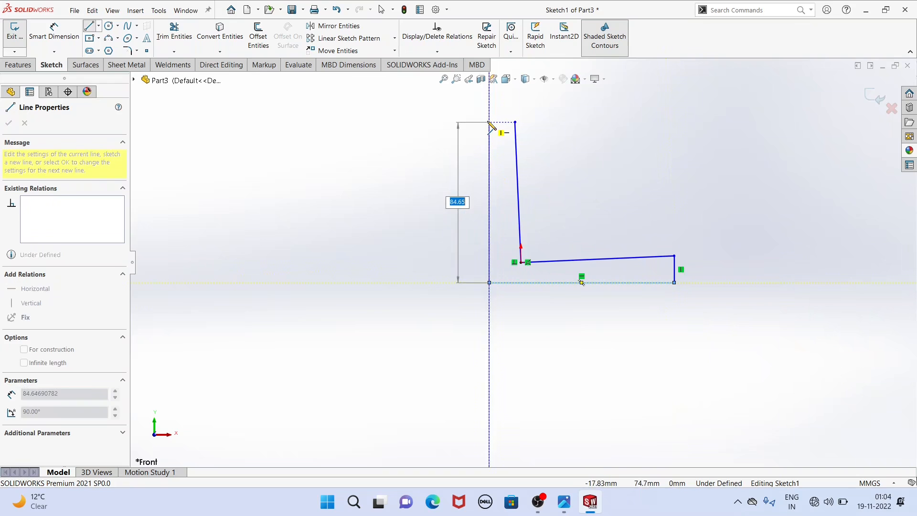
left_click(515, 122)
right_click(372, 203)
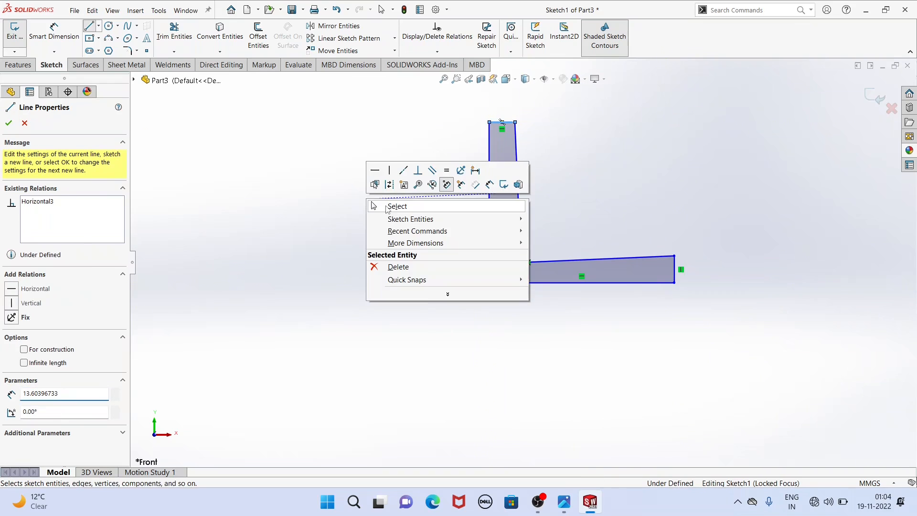
left_click(397, 207)
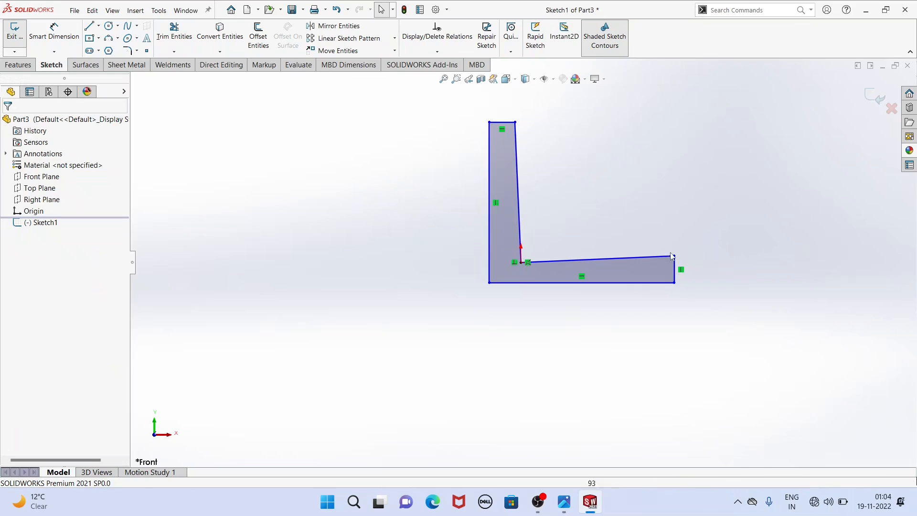
left_click(619, 258)
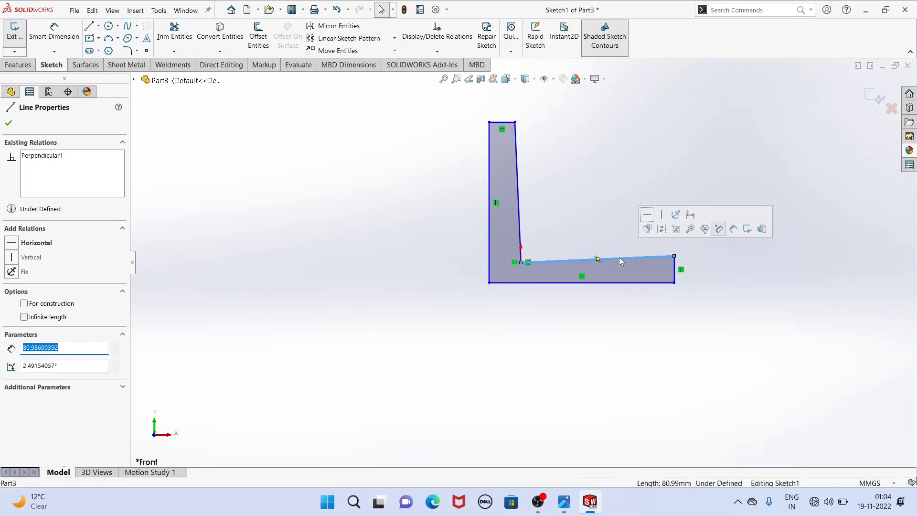
left_click(649, 216)
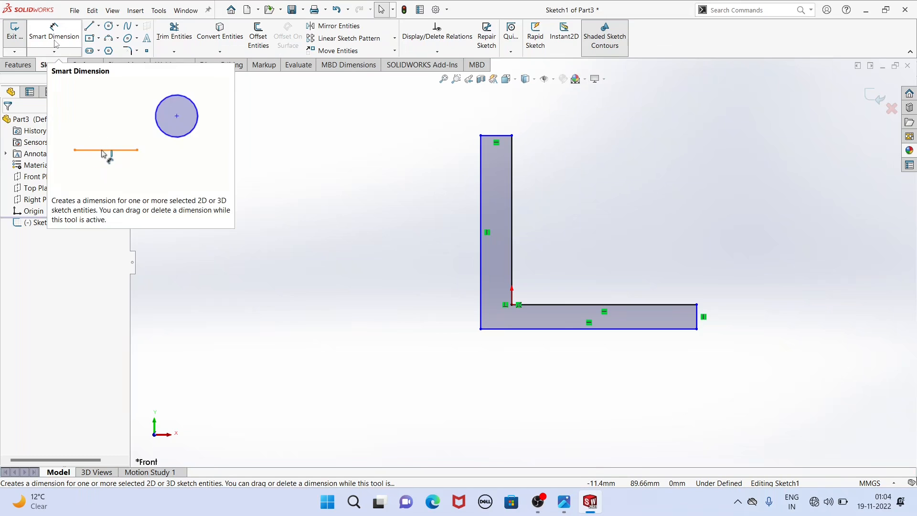
Dimension the L profile's outer vertical edge at 90 mm and its bottom edge at 78 mm.
right_click(270, 123)
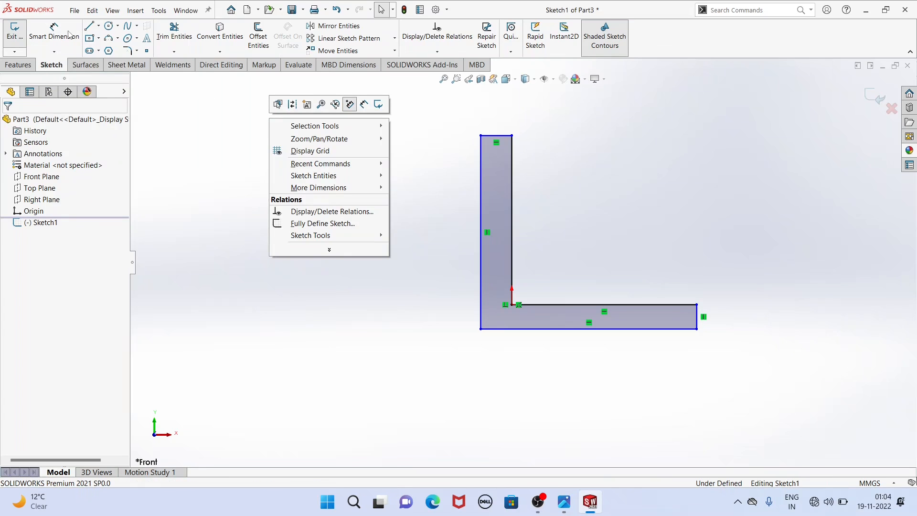
left_click(365, 106)
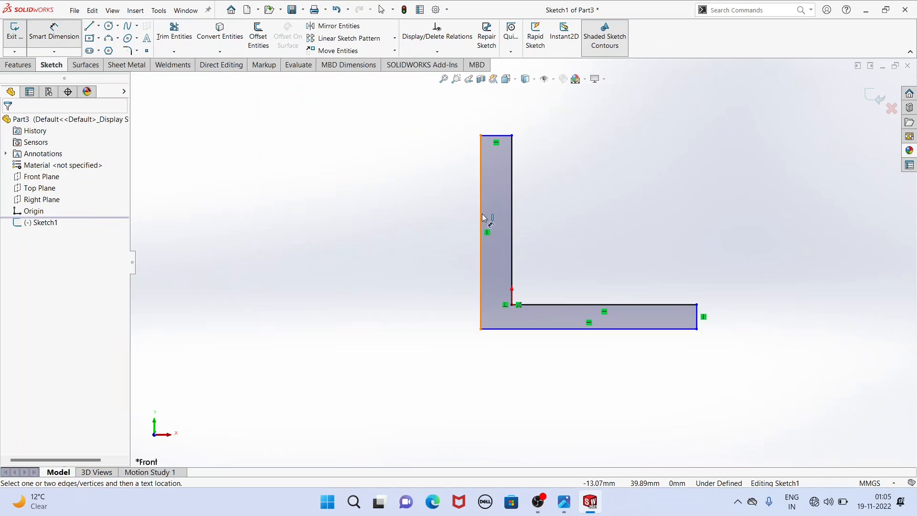
left_click(481, 219)
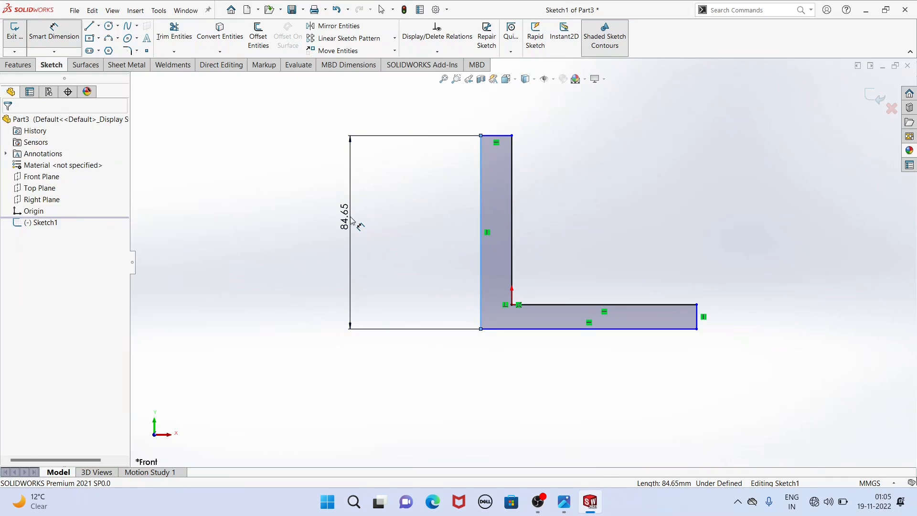
left_click(352, 220)
type("90")
key("Return")
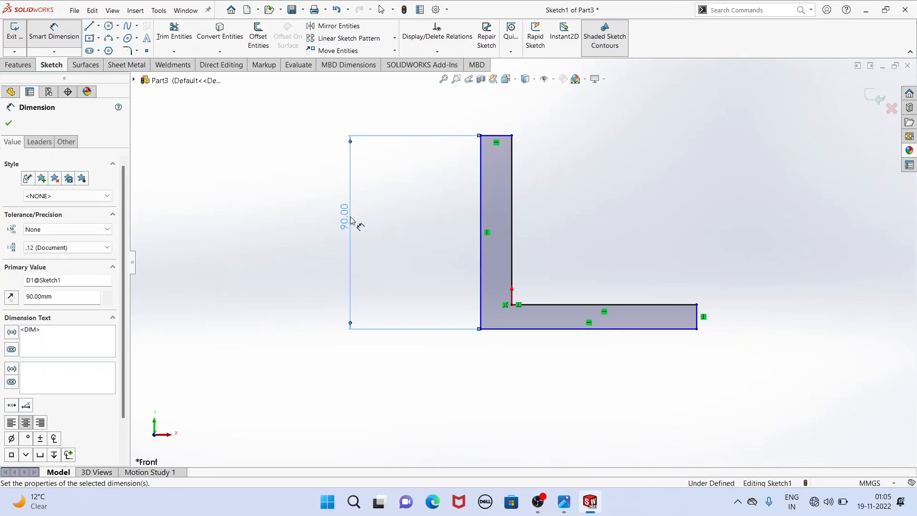
left_click(591, 329)
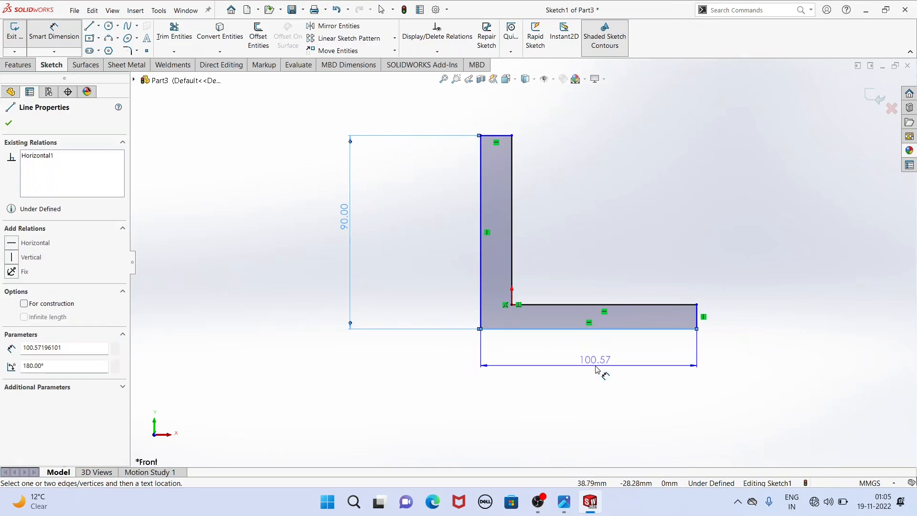
left_click(597, 369)
type("78")
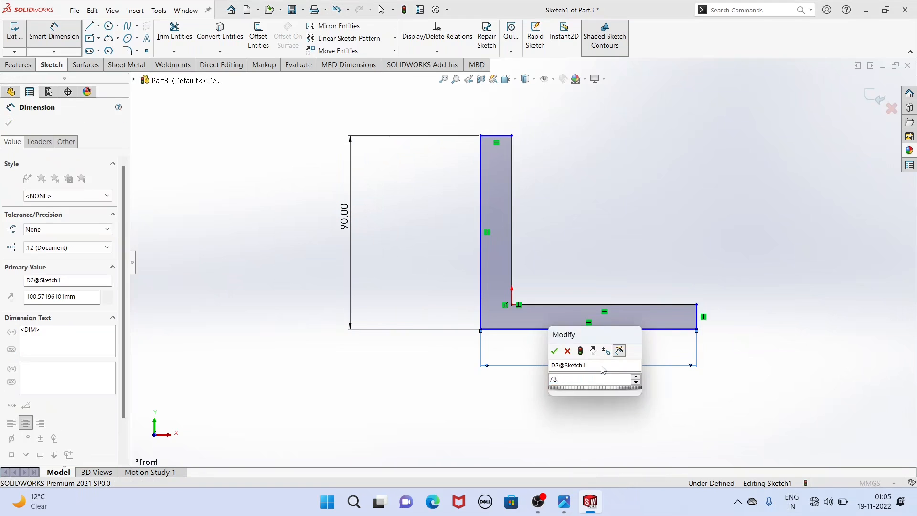
key("Return")
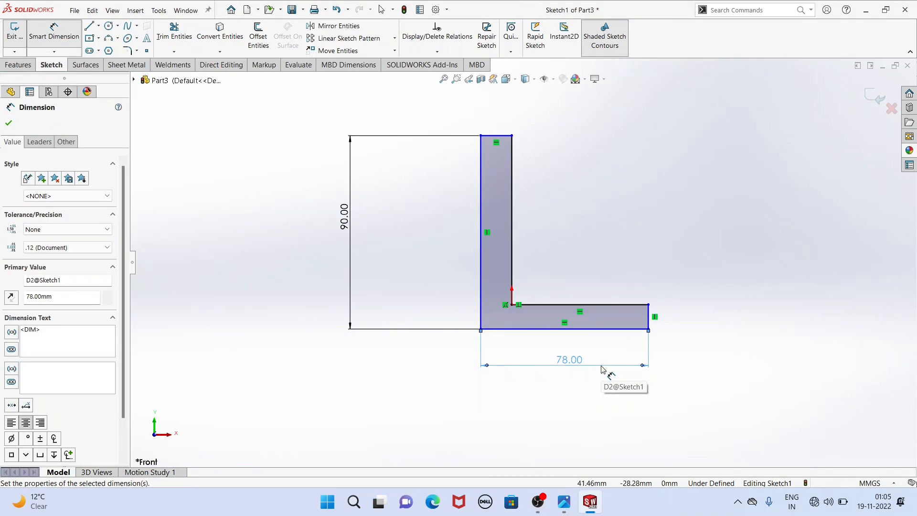
Dimension the short end edge of the horizontal leg at 13 mm and leave the Smart Dimension tool.
left_click(649, 324)
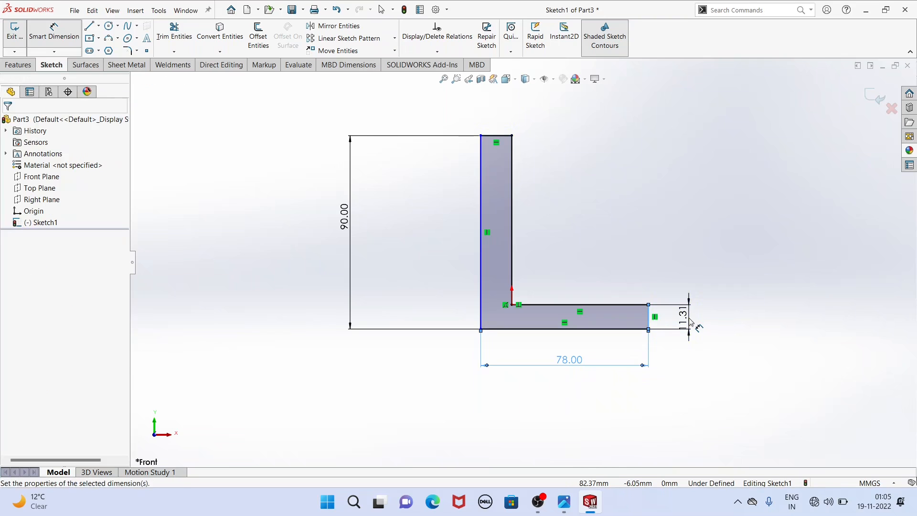
left_click(690, 323)
type("13")
key("Return")
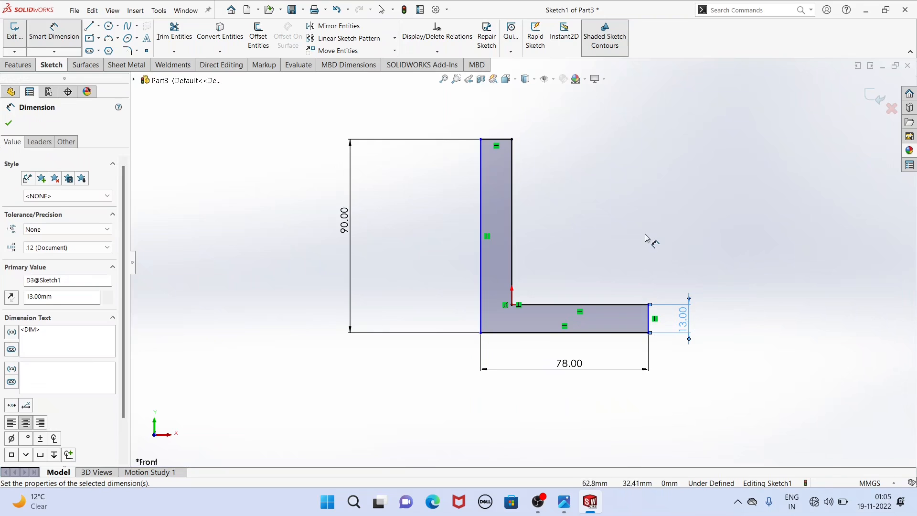
right_click(623, 202)
left_click(651, 230)
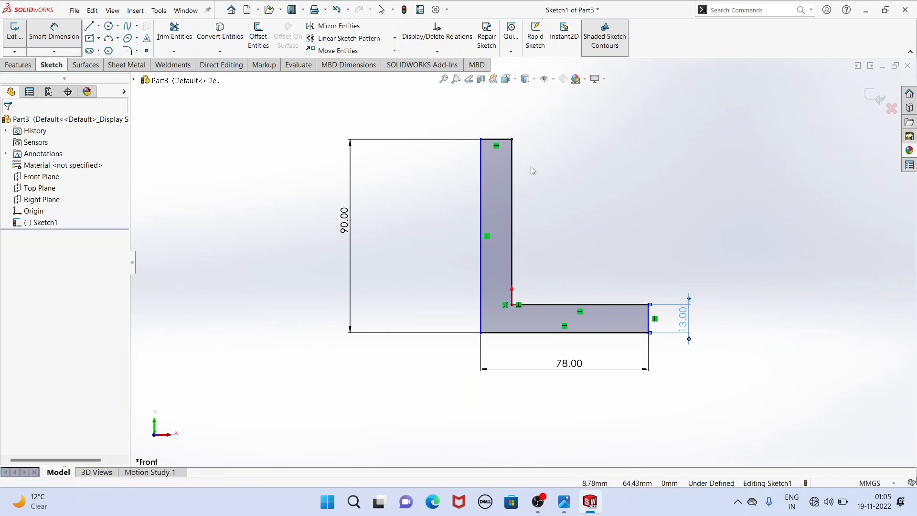
Add an Equal relation between the short end edges of the horizontal and vertical legs.
left_click(652, 318)
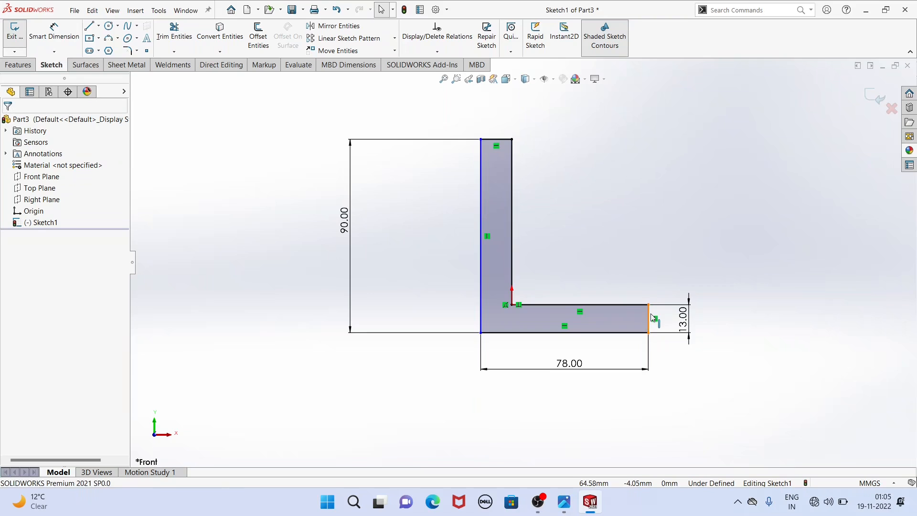
left_click(505, 140, "ctrl")
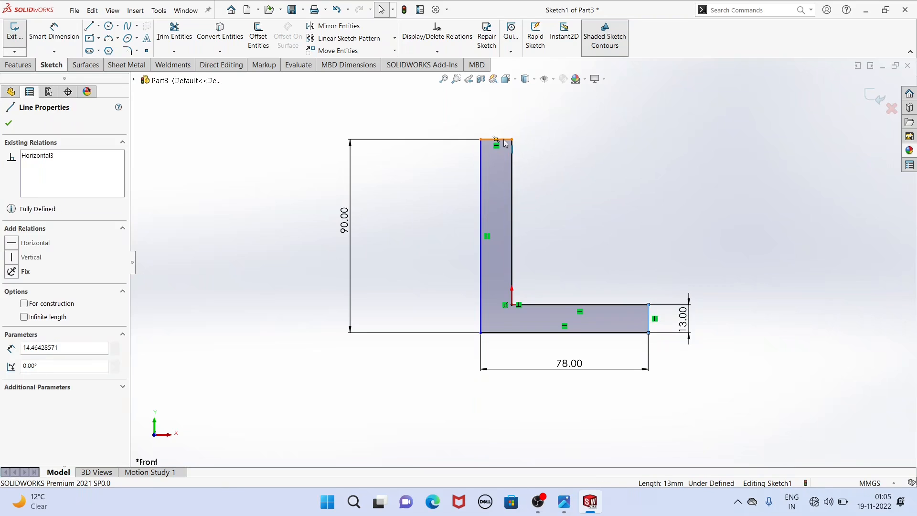
left_click(621, 198)
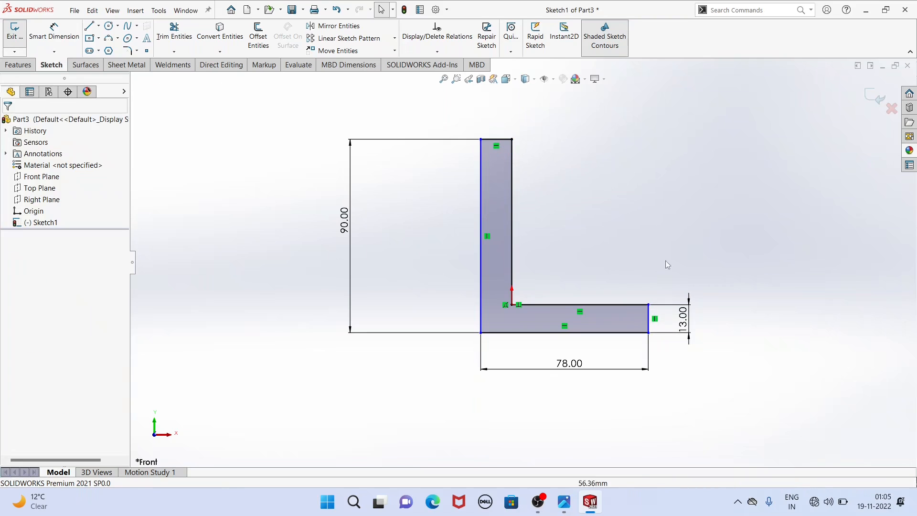
left_click(654, 319)
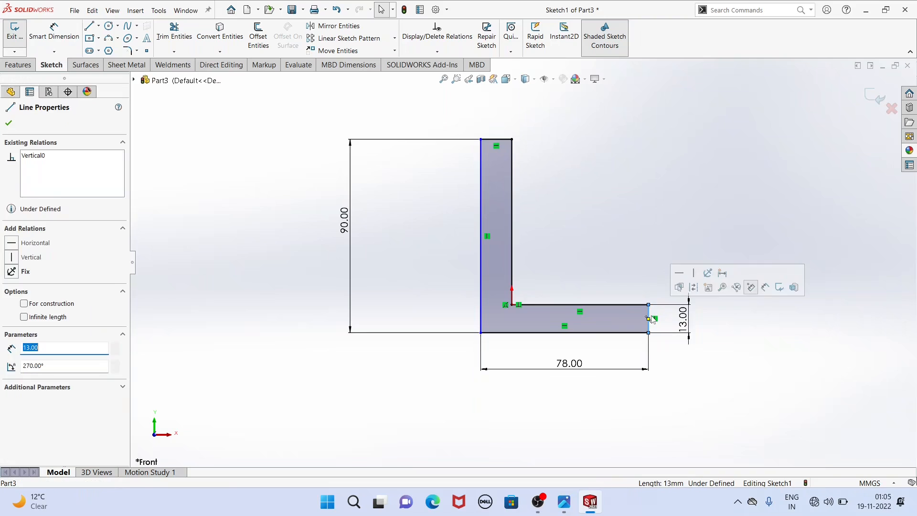
left_click(501, 140, "ctrl")
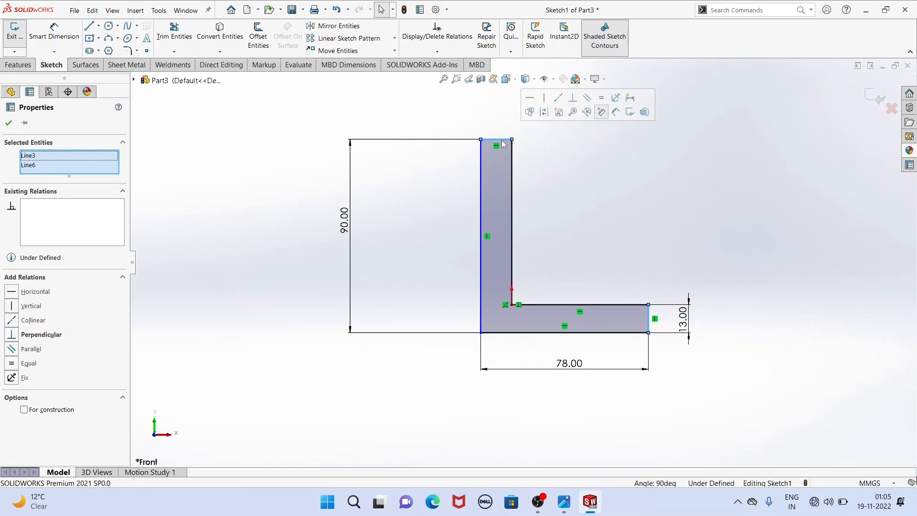
left_click(11, 363)
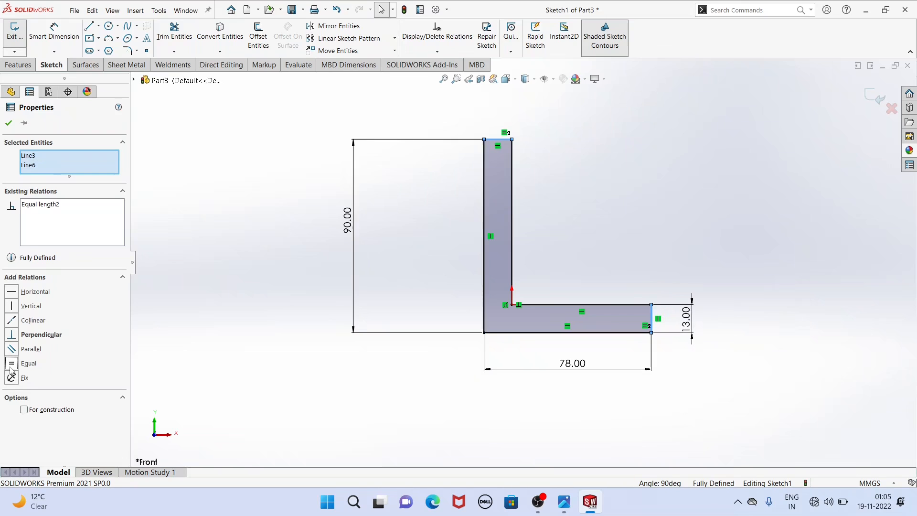
left_click(9, 123)
left_click(349, 220)
scroll(503, 95, "down", 1)
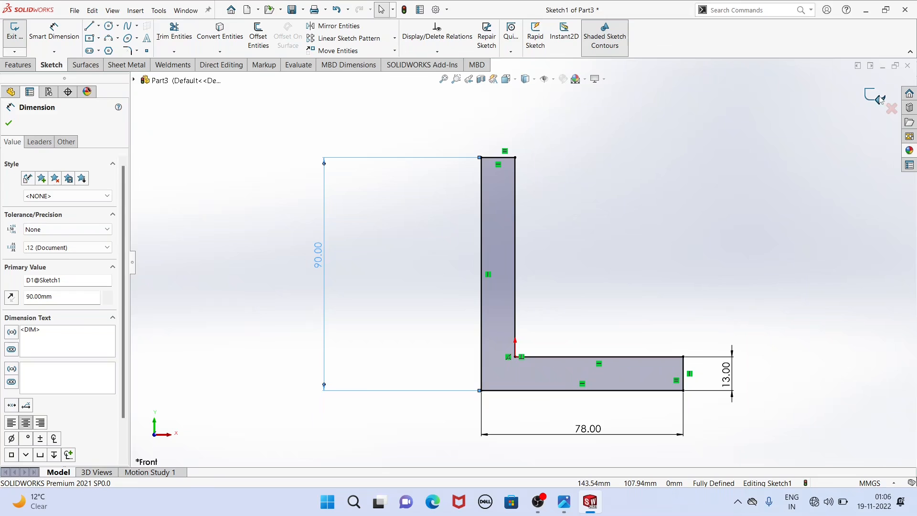
Extrude the L-shaped profile 126 mm with the Mid Plane end condition.
left_click(19, 65)
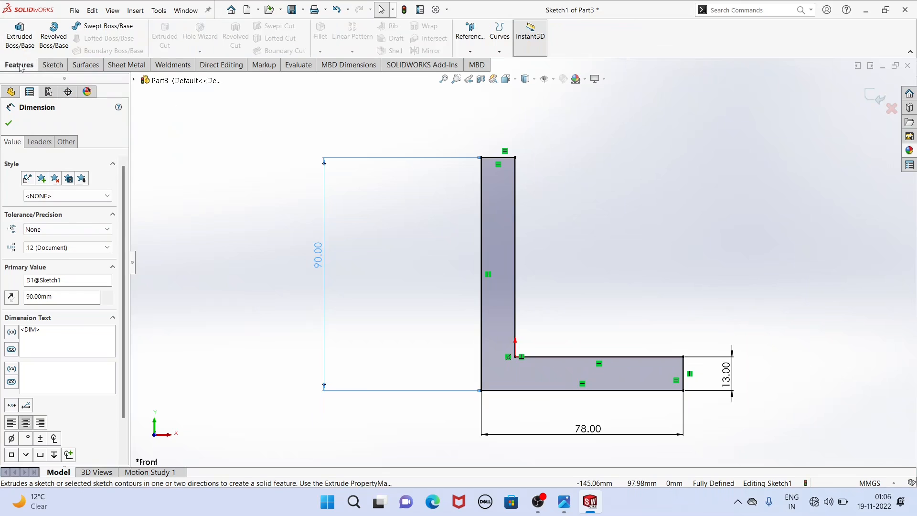
left_click(21, 29)
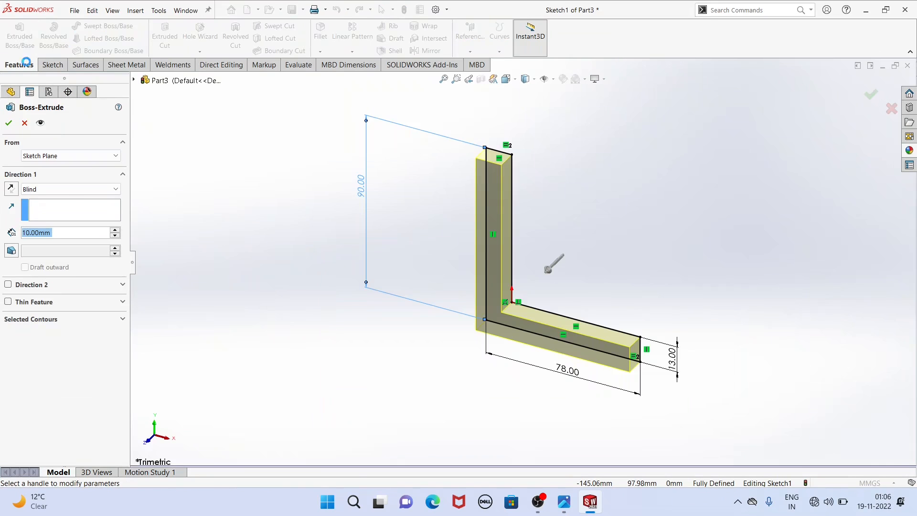
left_click(69, 190)
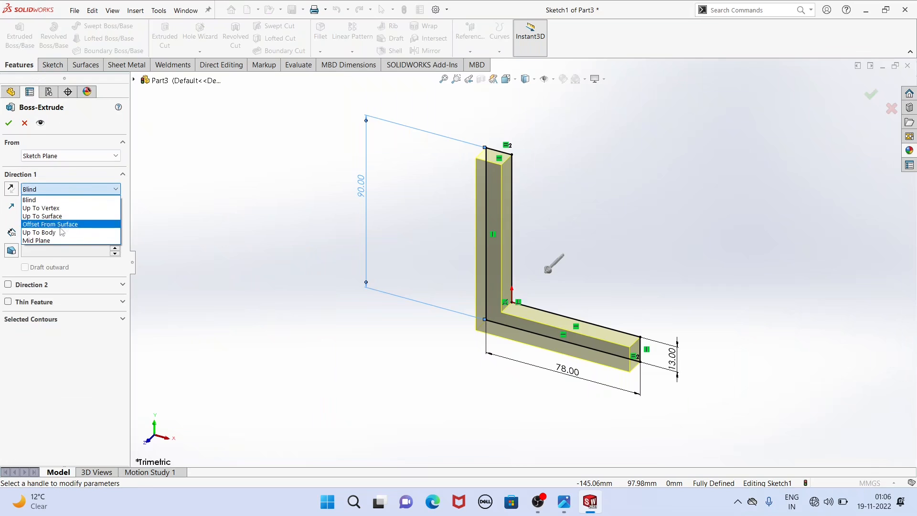
left_click(52, 240)
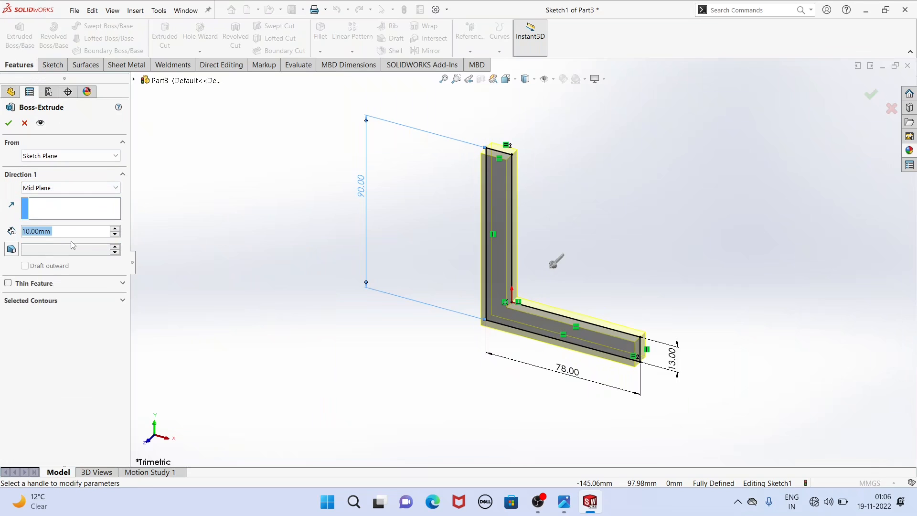
middle_click_drag(401, 248, 384, 241)
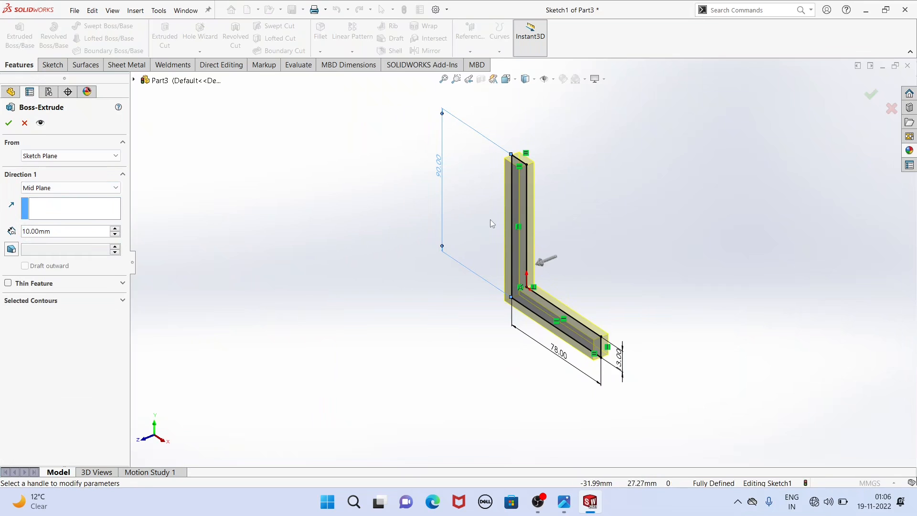
double_click(75, 231)
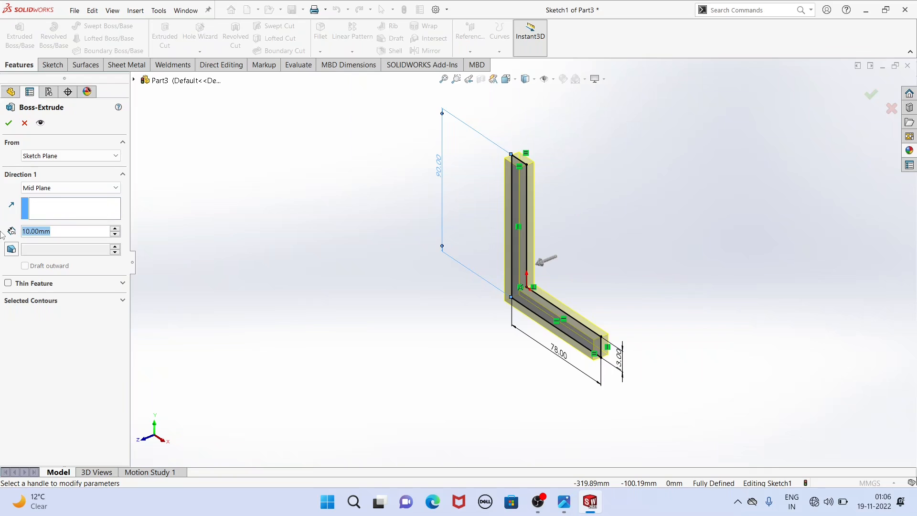
type("126")
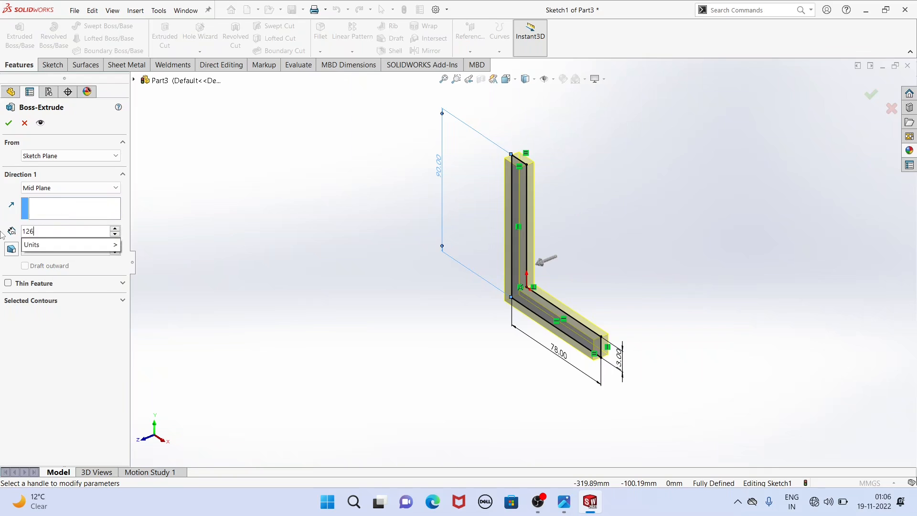
key("Return")
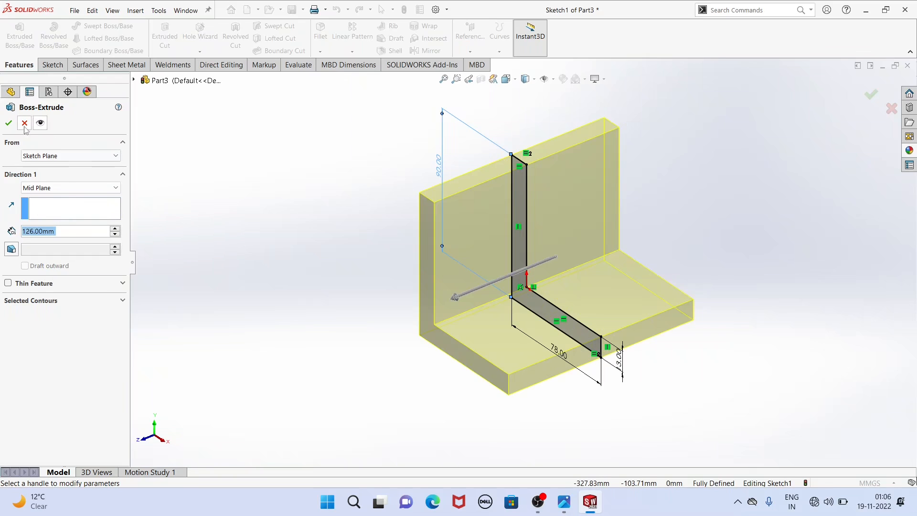
left_click(8, 123)
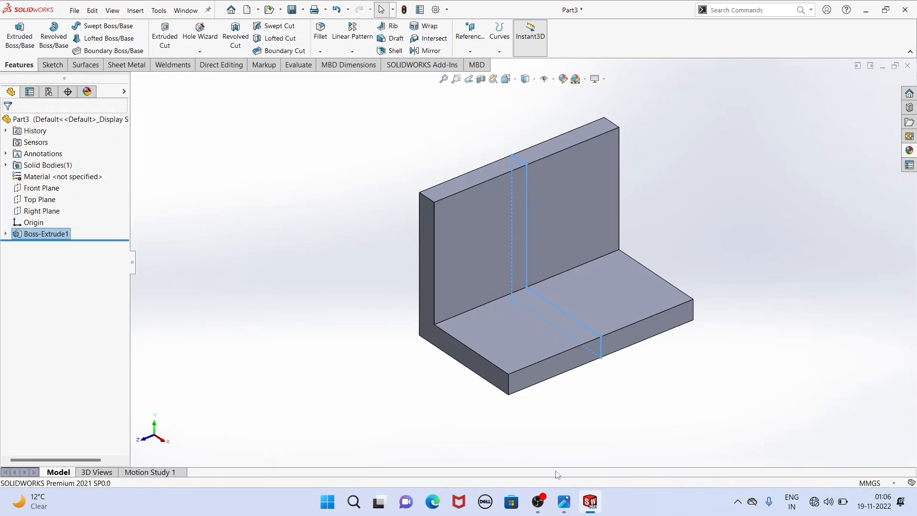
Check the reference drawing, then sketch a circle about 40 mm in diameter on the upright plate's inner face, centred about 41 mm above the origin.
left_click(565, 502)
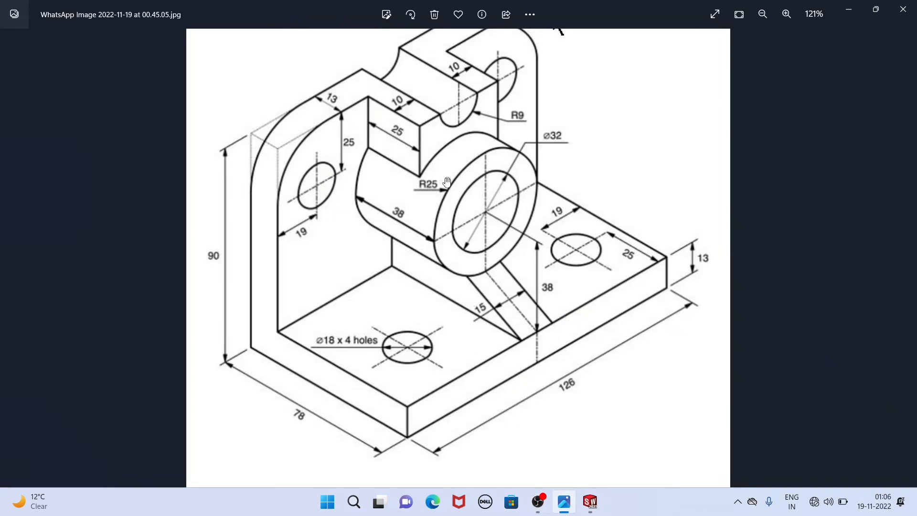
left_click(595, 511)
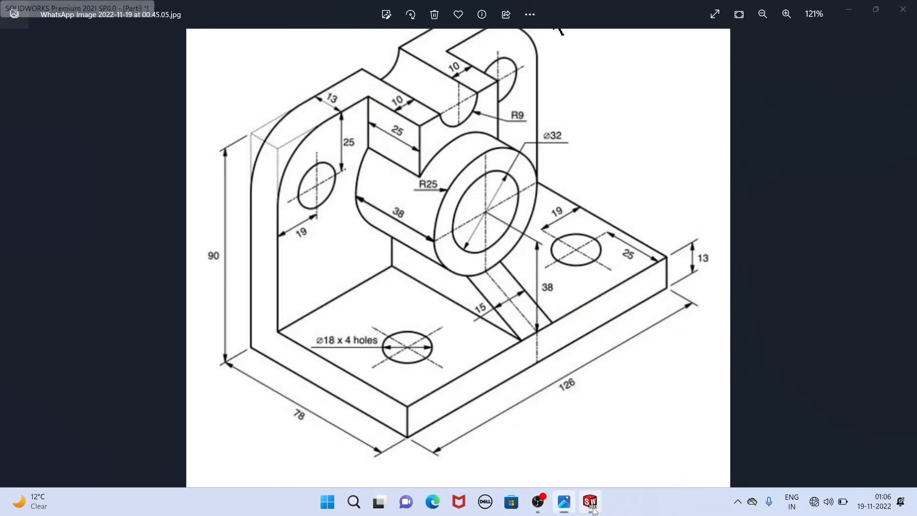
left_click(401, 163)
scroll(637, 96, "down", 2)
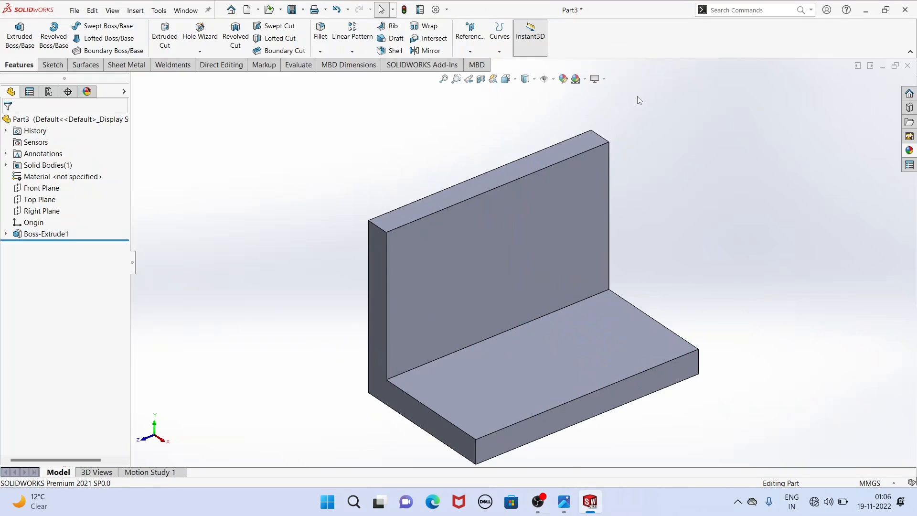
left_click(572, 187)
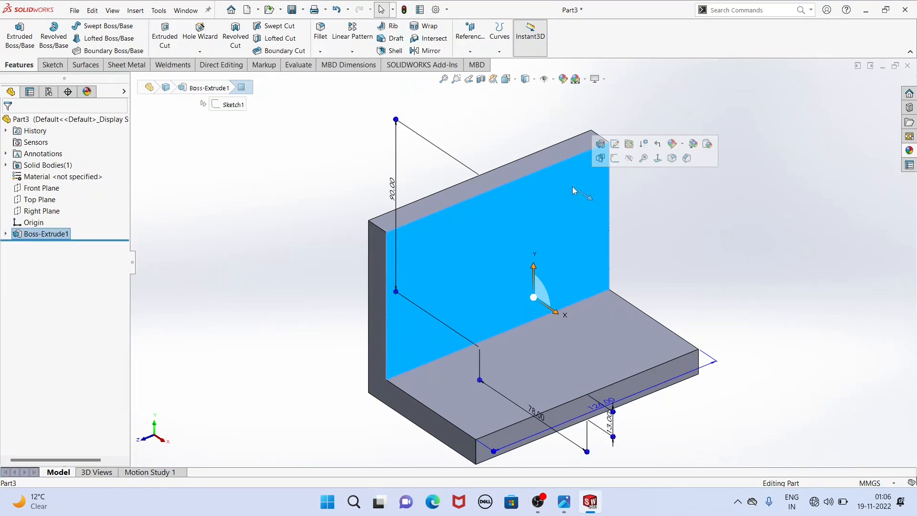
left_click(615, 159)
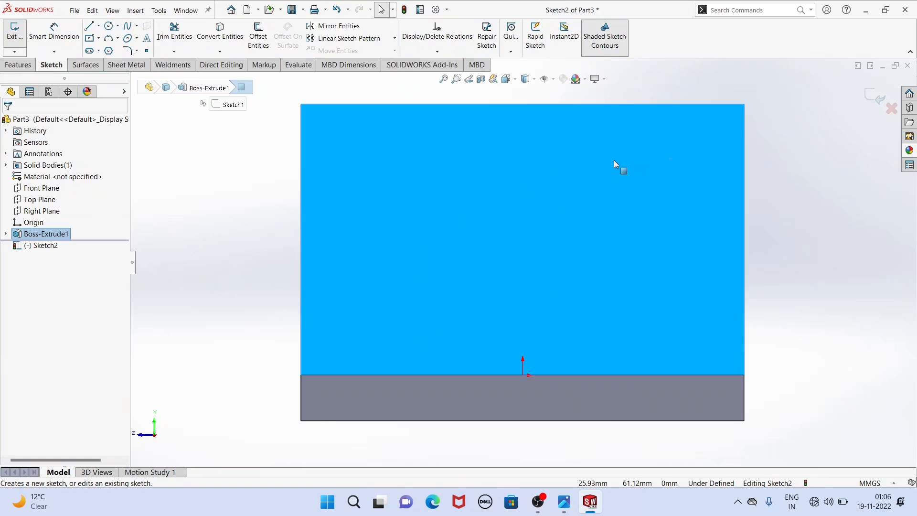
scroll(612, 116, "down", 1)
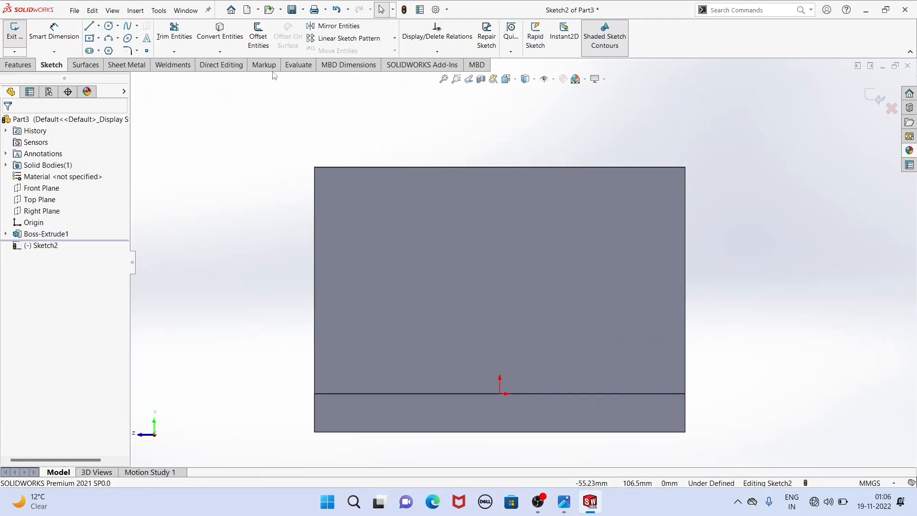
left_click(109, 27)
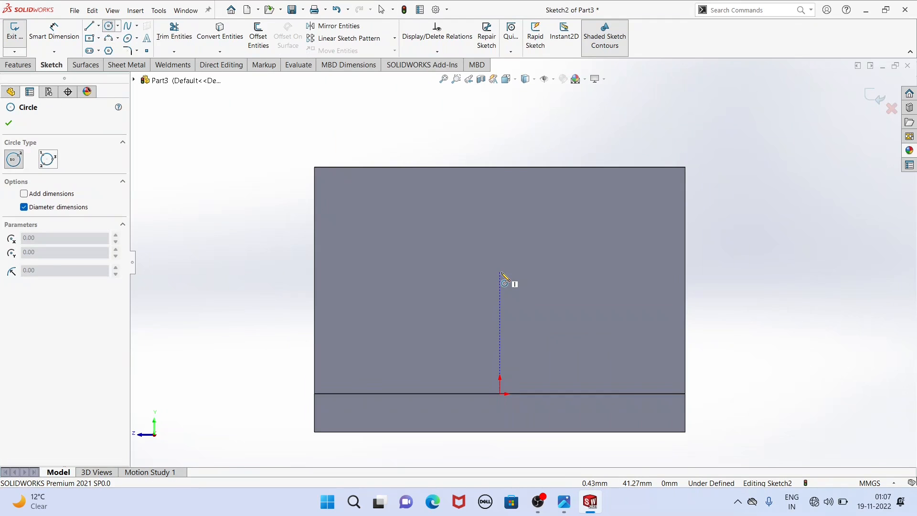
left_click(500, 273)
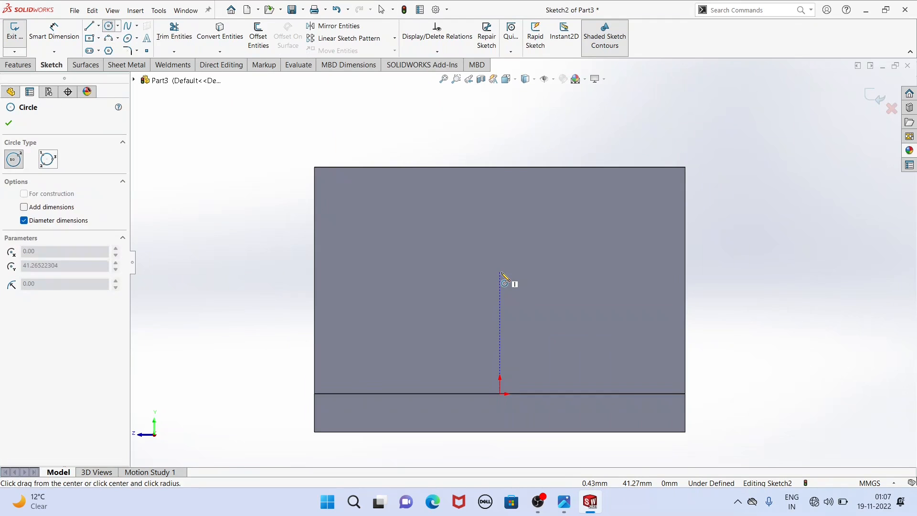
left_click(534, 329)
right_click(215, 170)
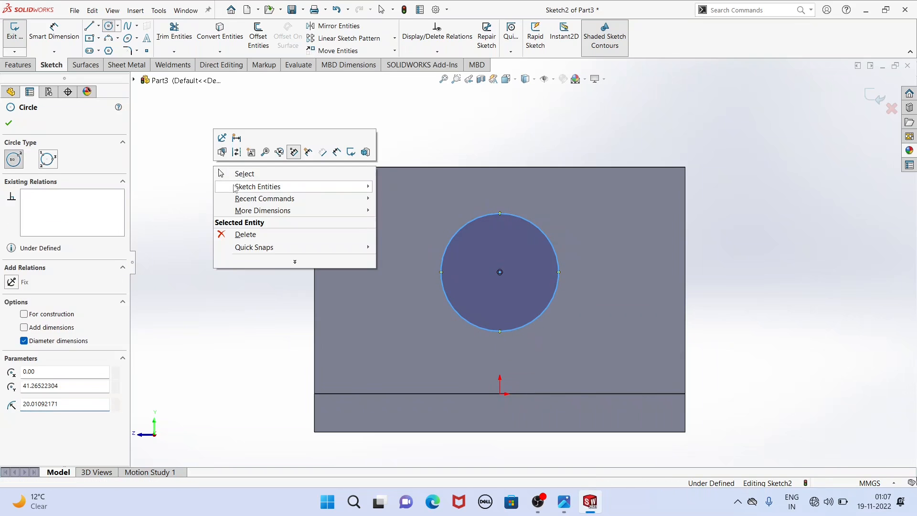
left_click(239, 175)
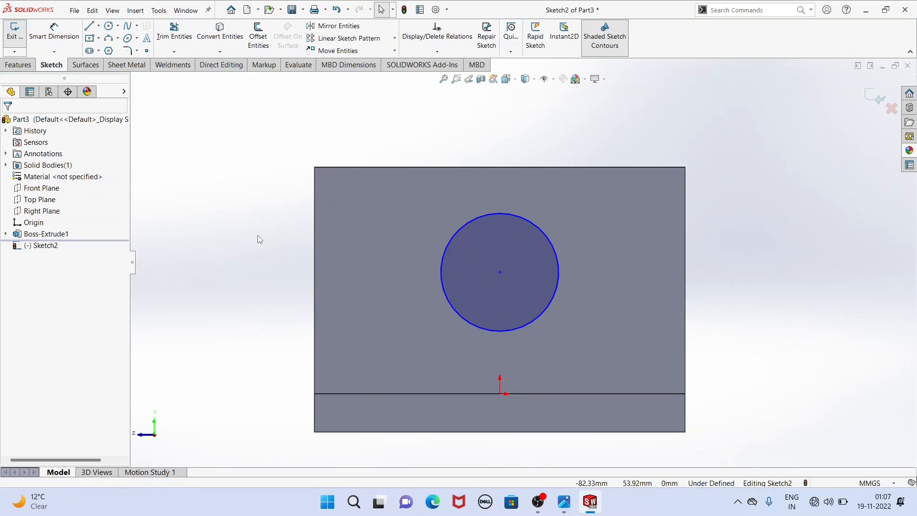
Dimension the circle's centre 38 mm above the inner edge where the upright plate meets the base.
left_click(54, 34)
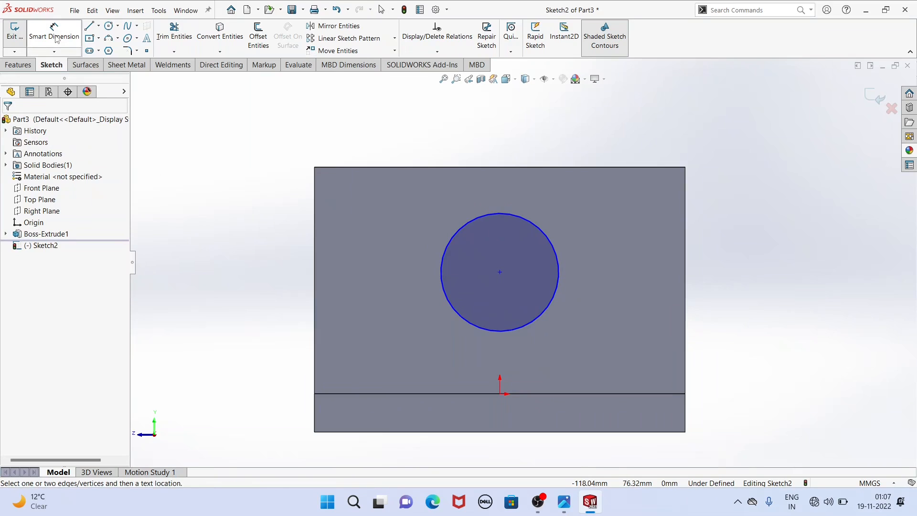
left_click(501, 274)
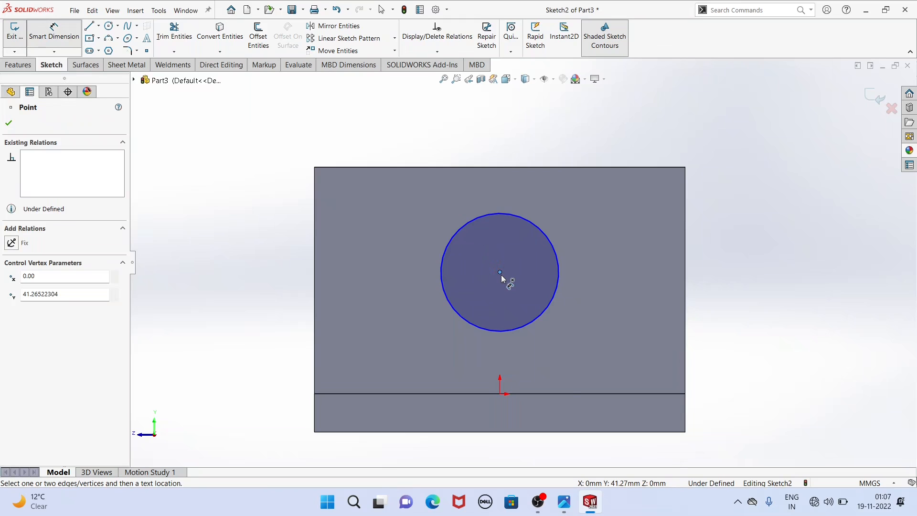
left_click(563, 394)
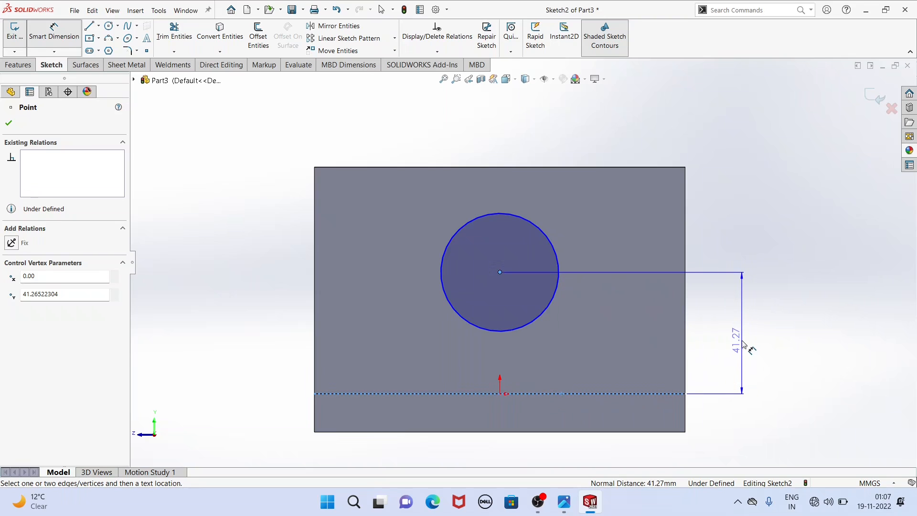
left_click(744, 344)
type("38")
key("Return")
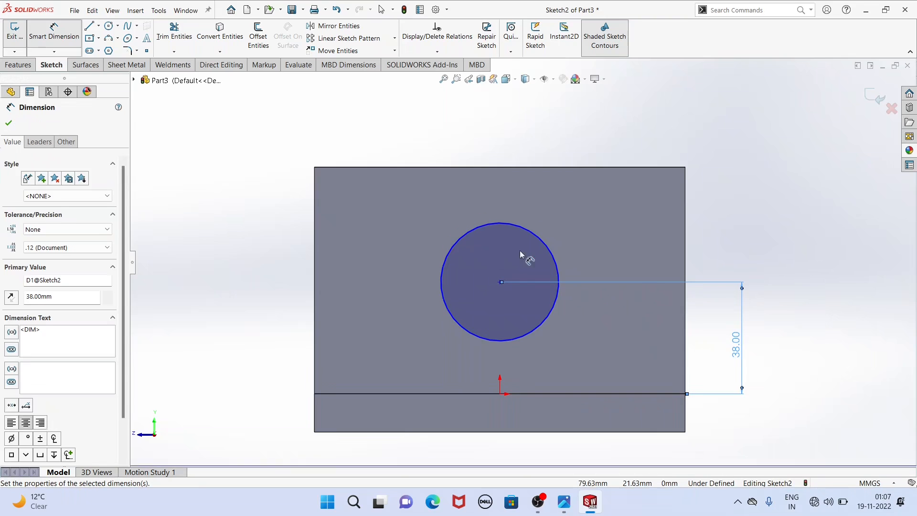
Dimension the circle's diameter at 50 mm and leave the Smart Dimension tool.
left_click(544, 242)
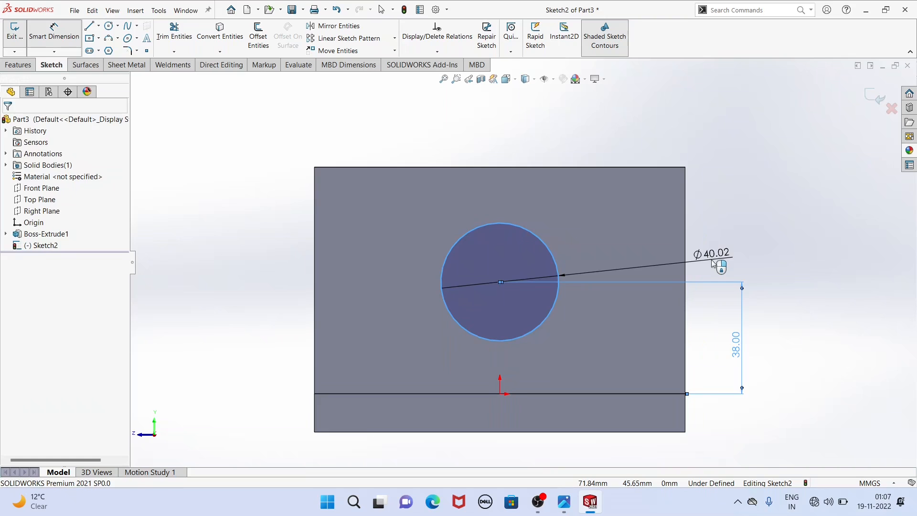
left_click(712, 264)
type("50")
left_click(673, 244)
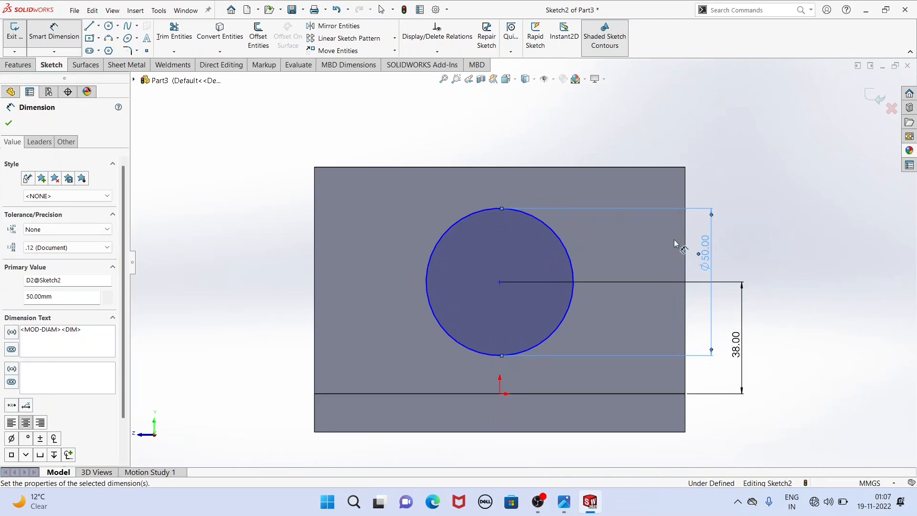
right_click(218, 164)
left_click(244, 197)
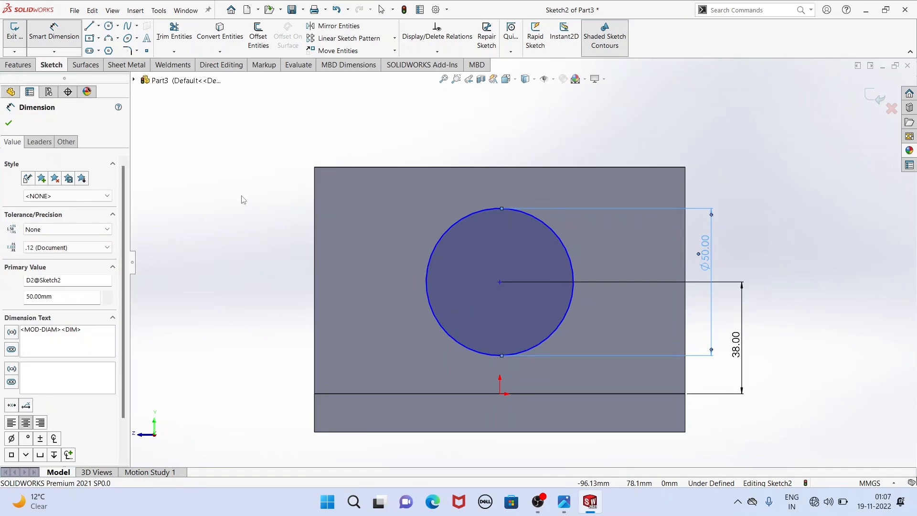
Add a Vertical relation between the circle's centre and the origin.
left_click(500, 282)
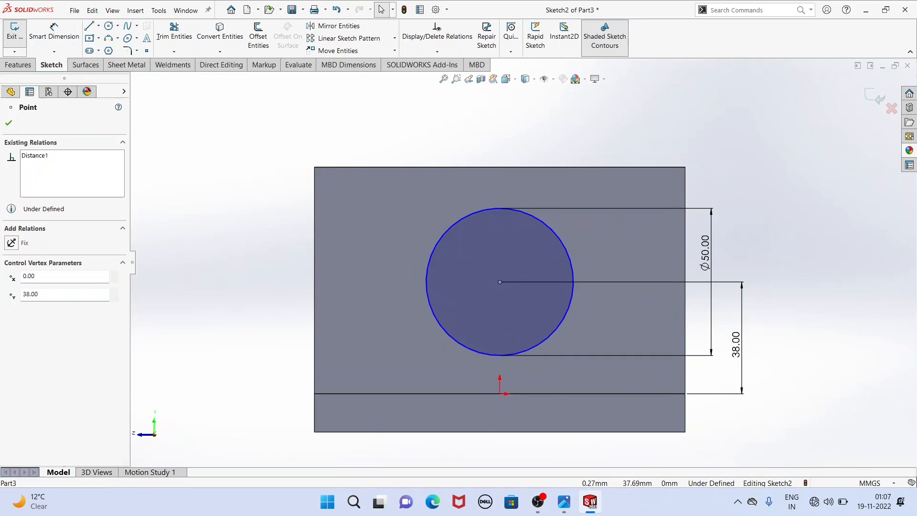
left_click(501, 394, "ctrl")
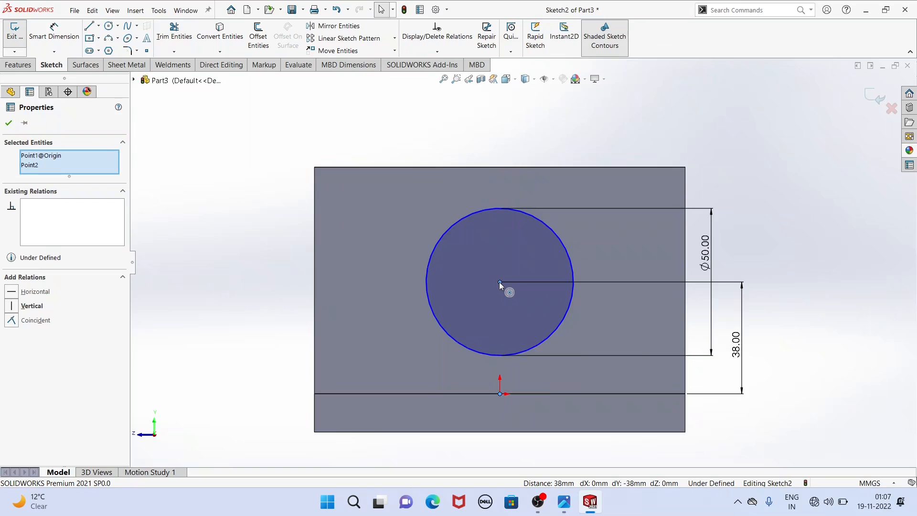
left_click(12, 306)
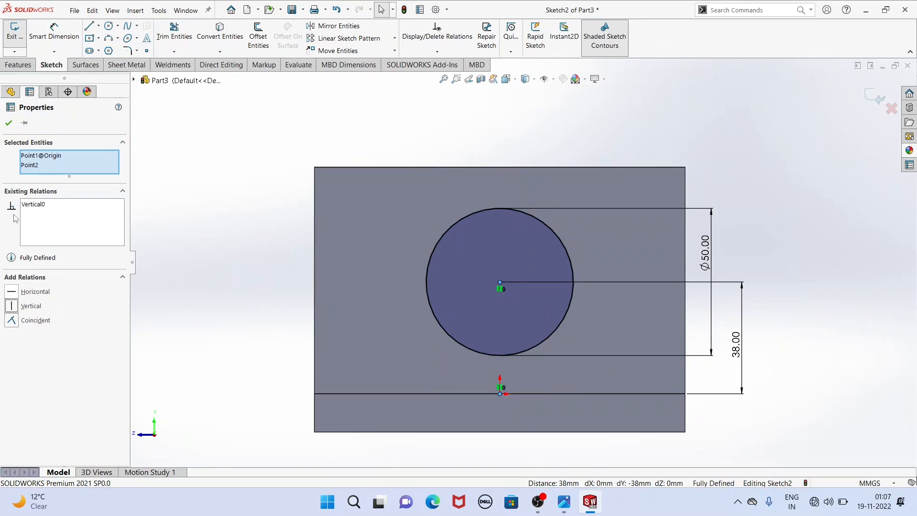
left_click(8, 124)
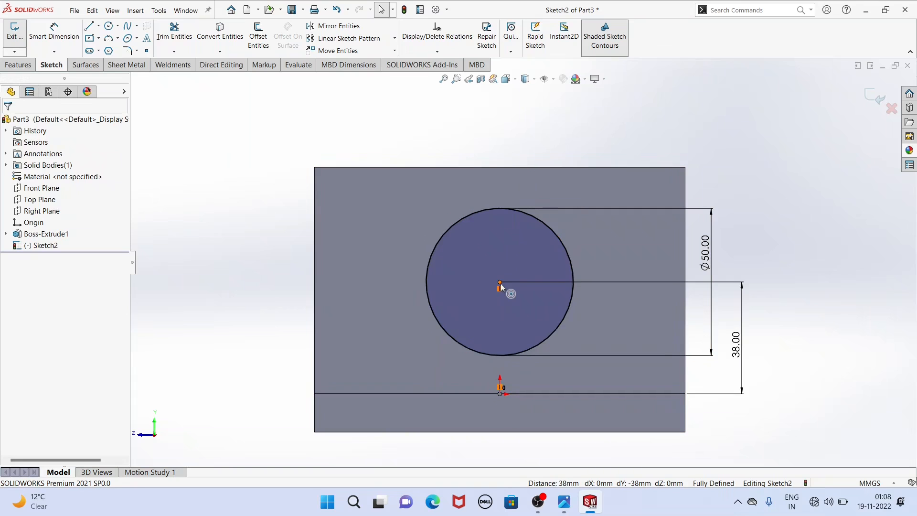
Extrude the circle from the upright plate as a Blind boss 38 mm deep, merged with the bracket body.
scroll(392, 249, "up", 1)
key("ctrl+7")
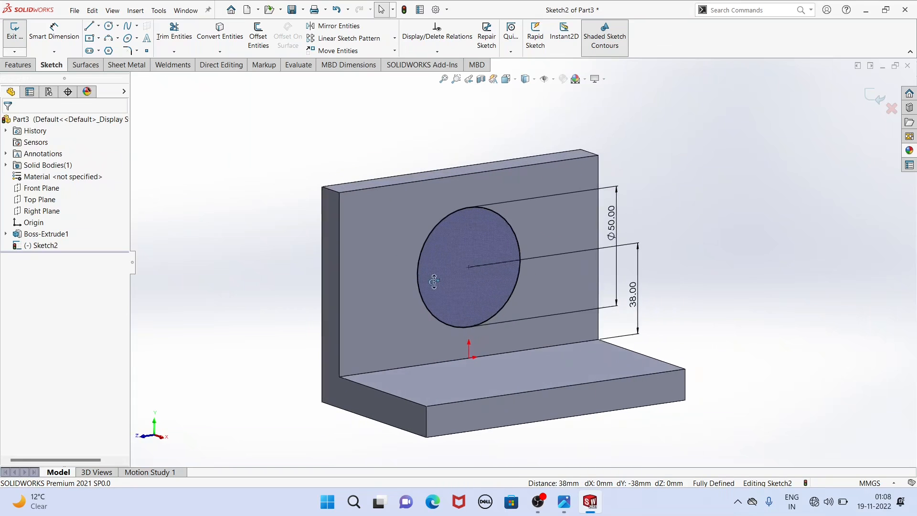
middle_click_drag(449, 285, 382, 265)
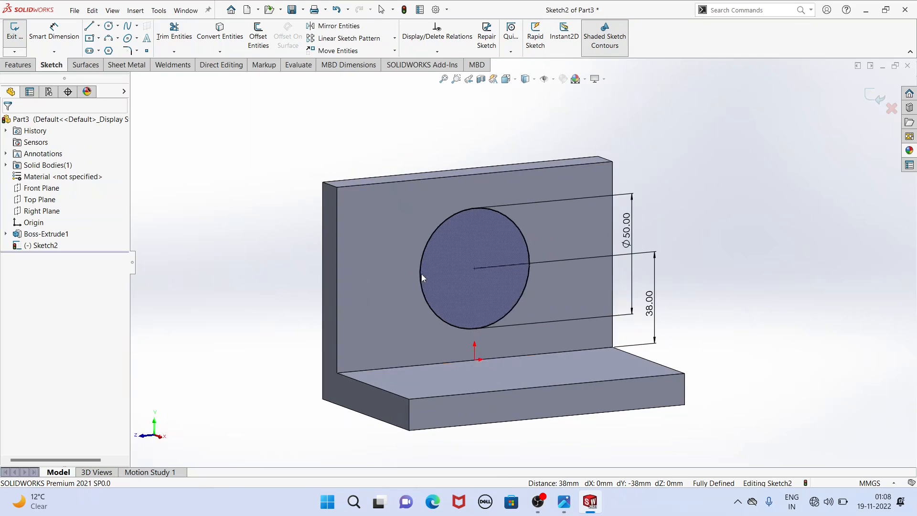
left_click(17, 65)
left_click(23, 40)
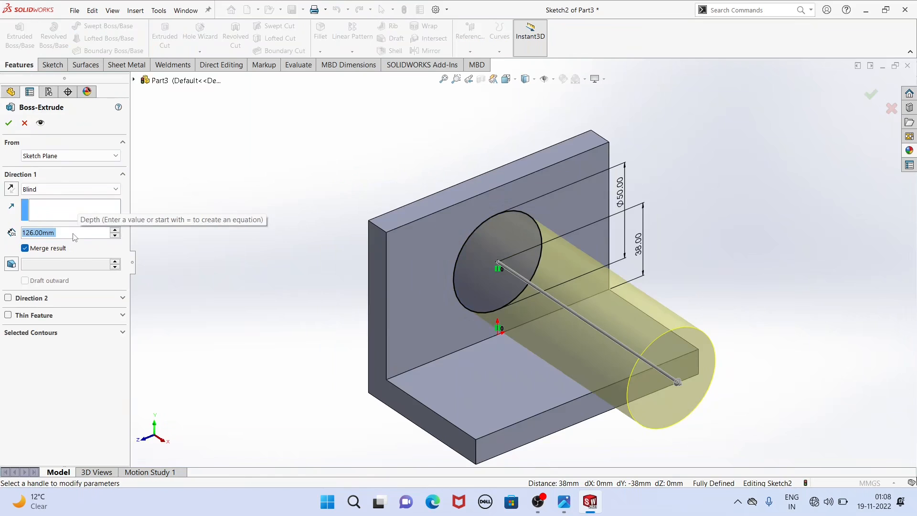
type("38")
key("Return")
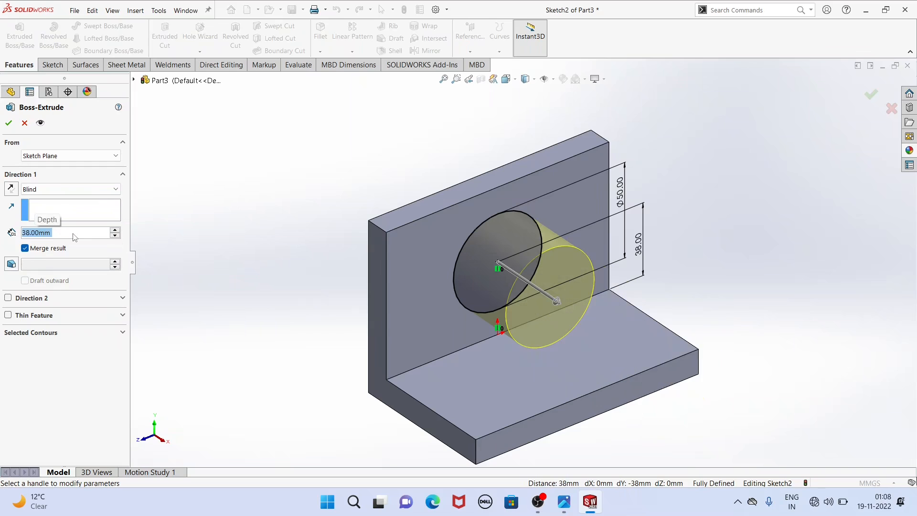
left_click(11, 122)
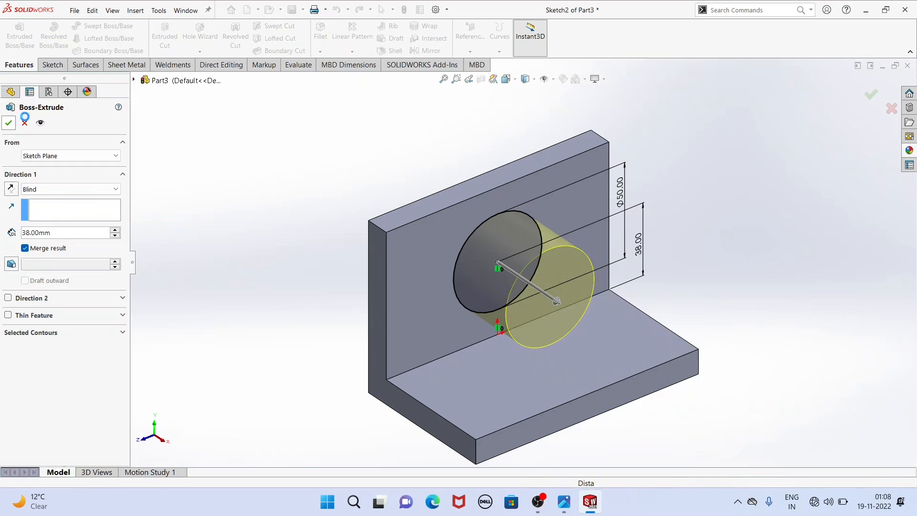
Consult the reference drawing for the rib, and start a Rib feature with its sketch on the Front Plane.
left_click(359, 160)
scroll(522, 300, "up", 1)
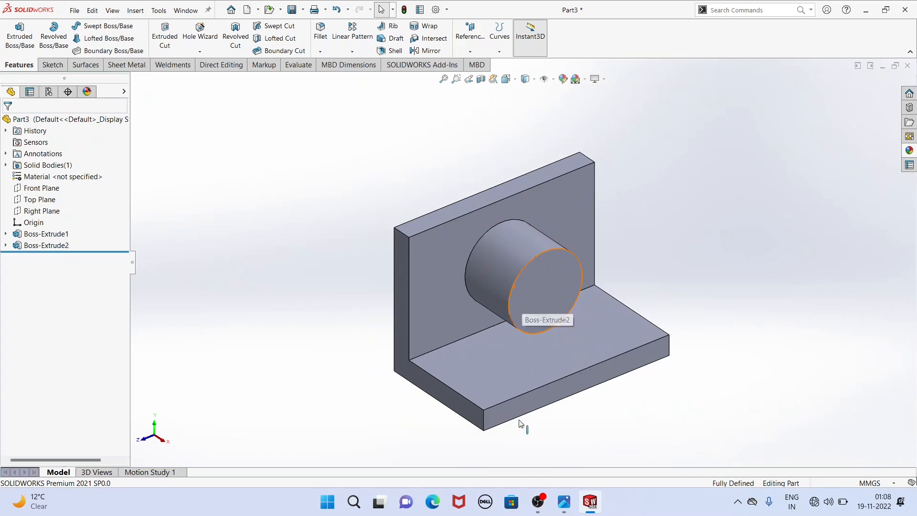
left_click(562, 508)
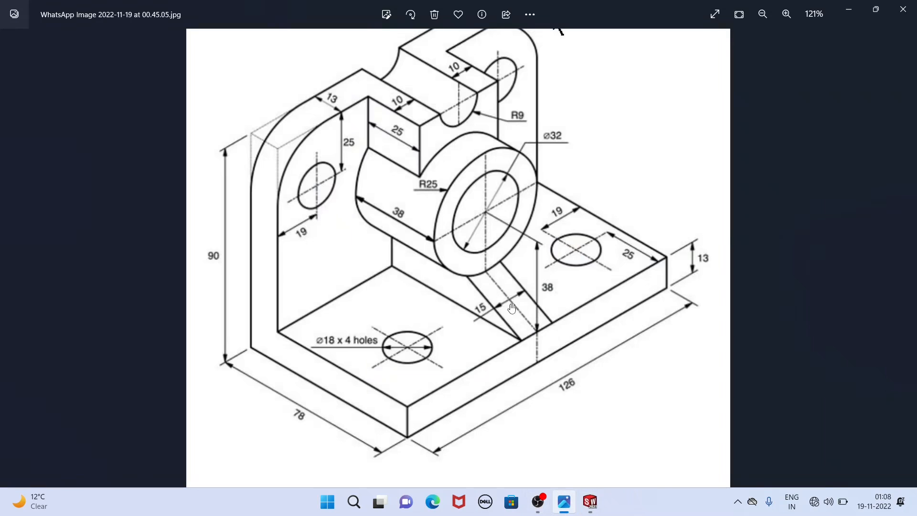
left_click(589, 511)
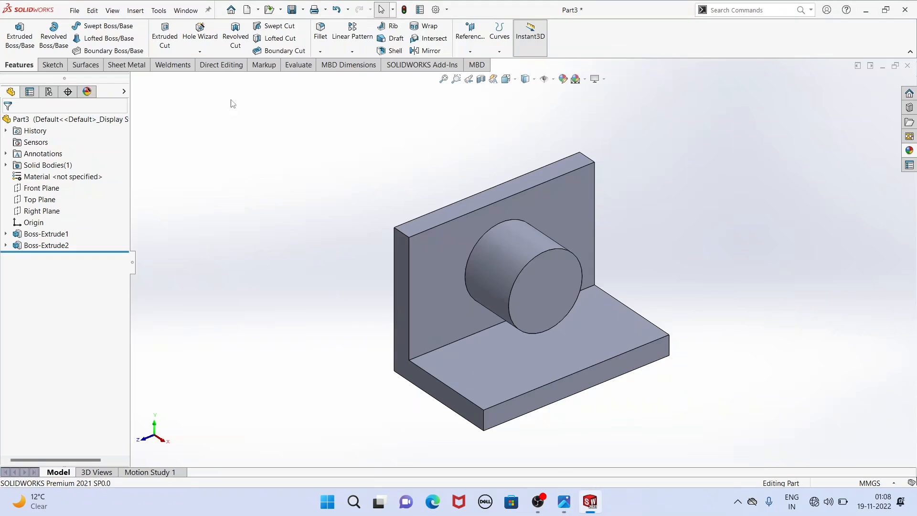
left_click(389, 26)
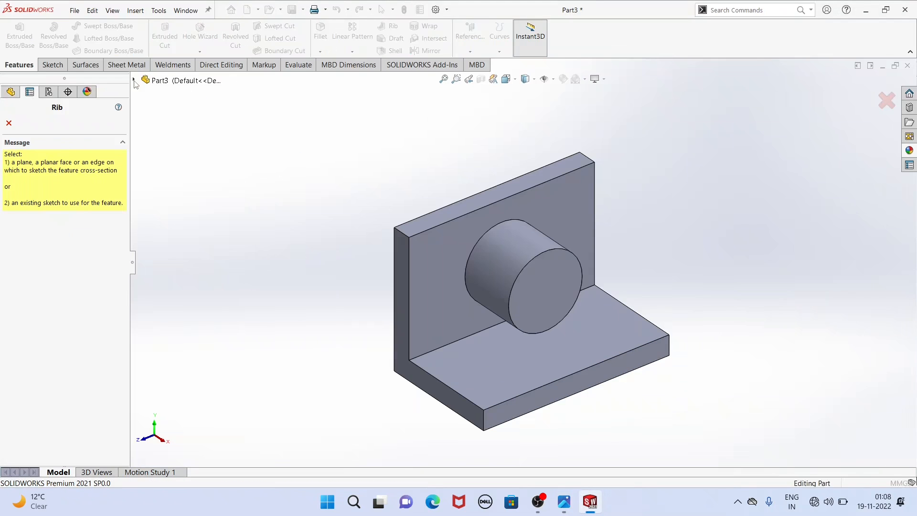
left_click(175, 81)
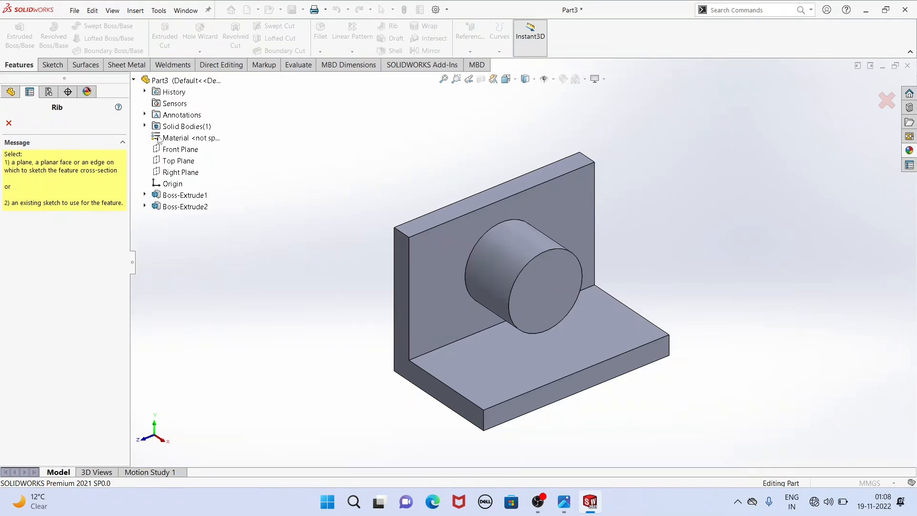
left_click(180, 149)
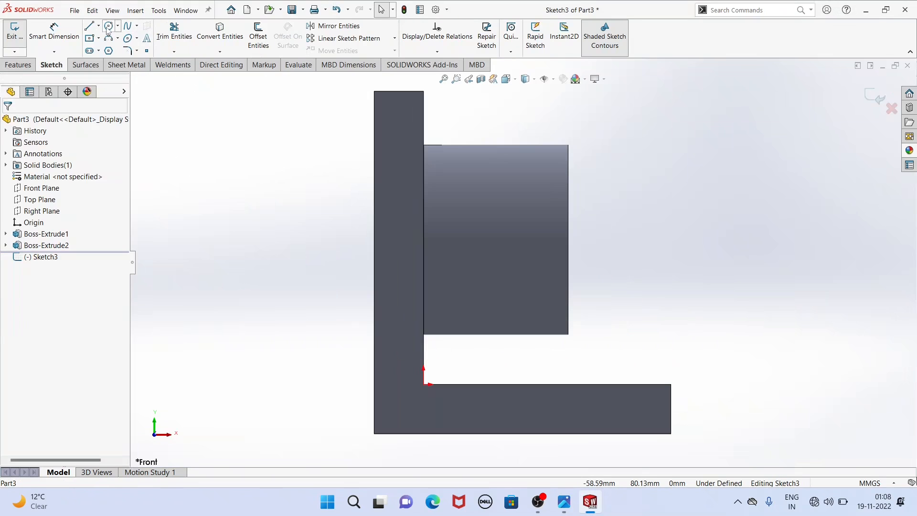
Sketch the rib's sloping line from the boss's lower front corner to the base's outer upper corner.
left_click(90, 26)
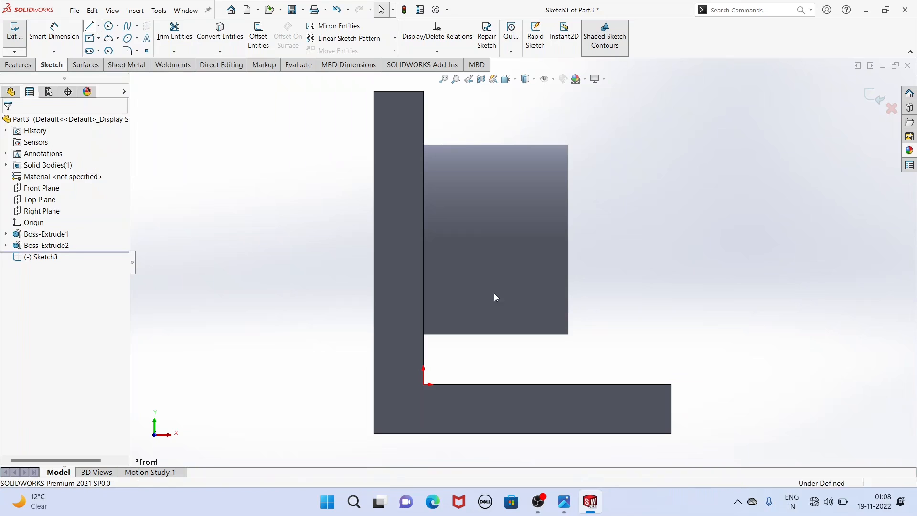
left_click(569, 334)
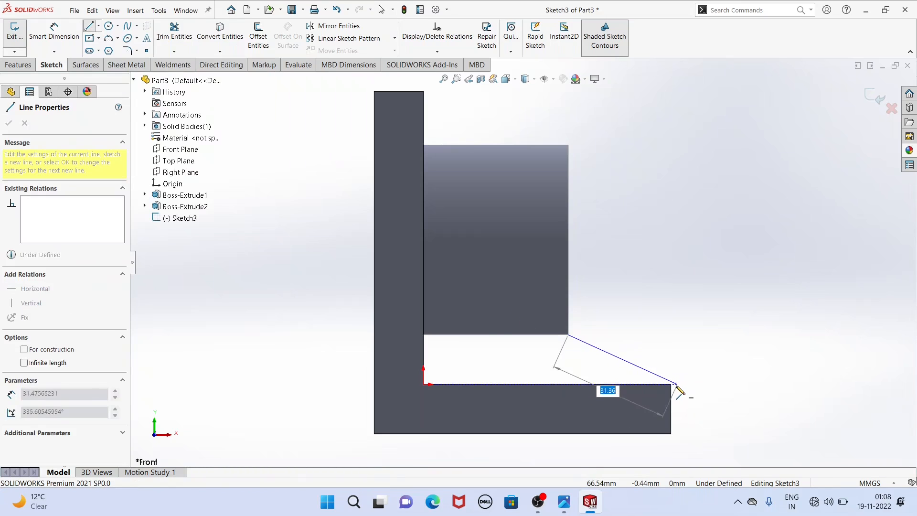
left_click(671, 385)
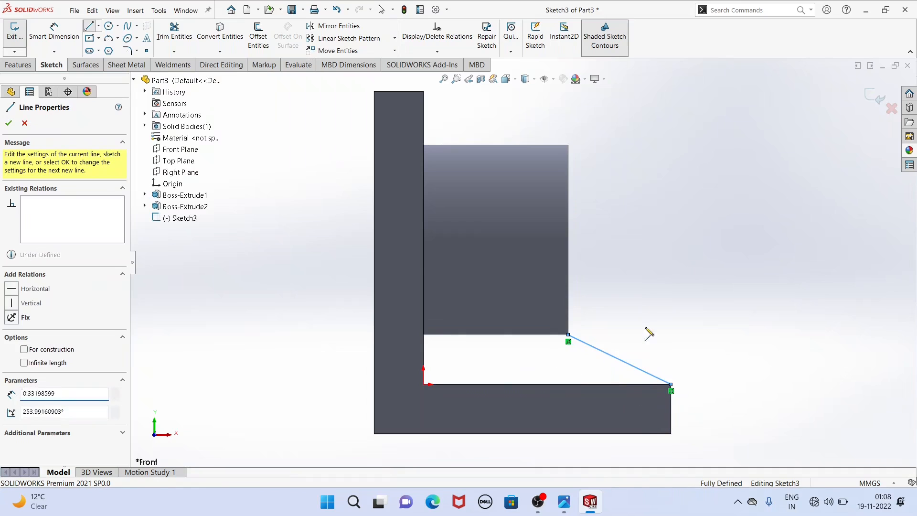
right_click(639, 272)
left_click(641, 273)
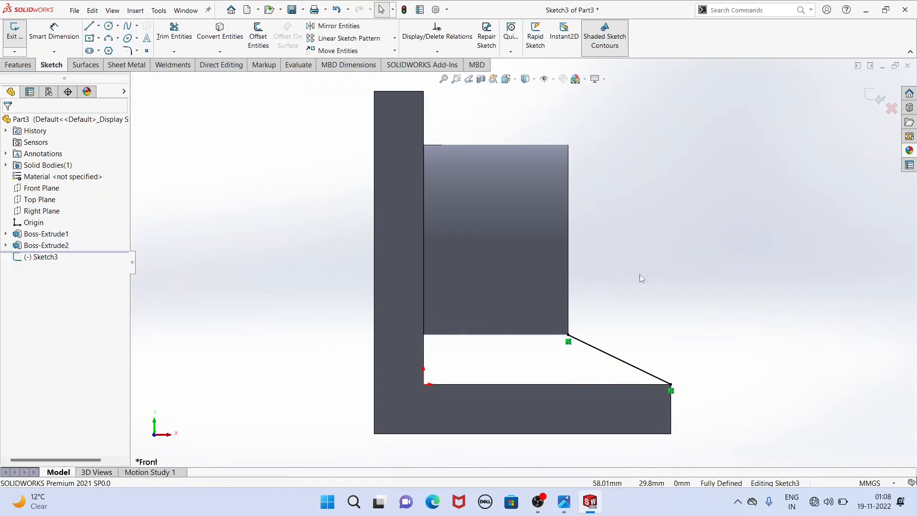
Finish the rib sketch and create the rib under the boss with a thickness of 15 mm.
key("f")
mouse_move(636, 286)
middle_mouse_down()
mouse_move(522, 293)
mouse_move(546, 298)
mouse_move(629, 271)
middle_mouse_up()
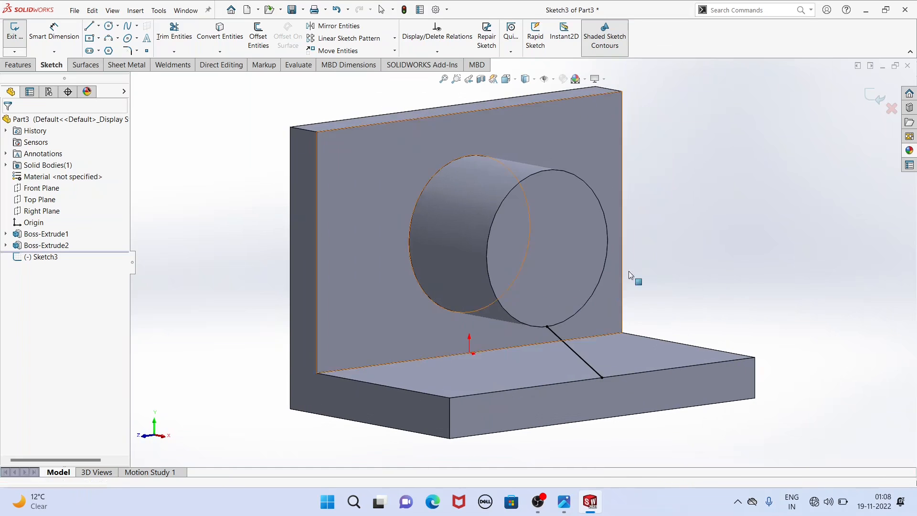
left_click(873, 98)
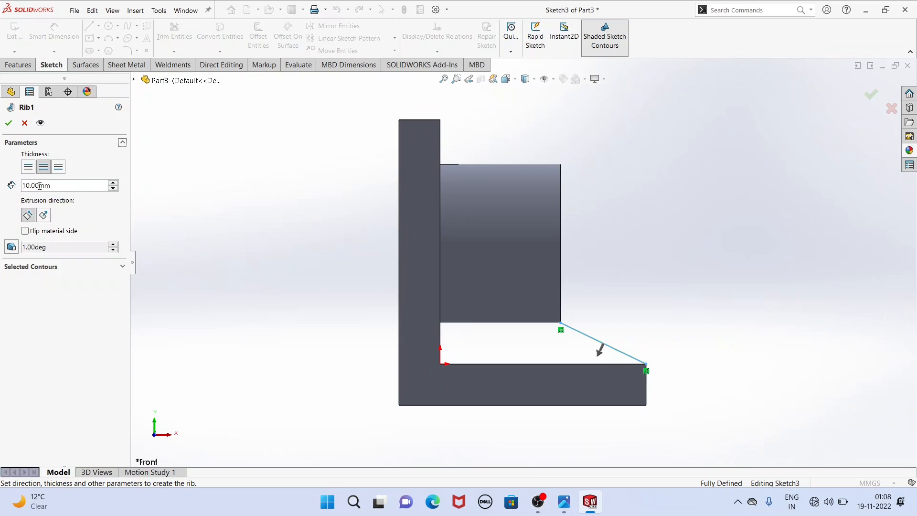
type("15")
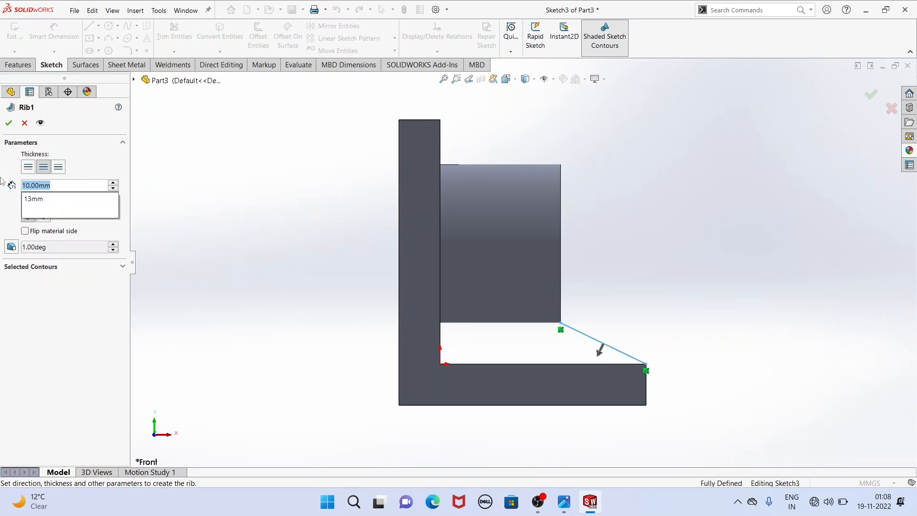
key("Return")
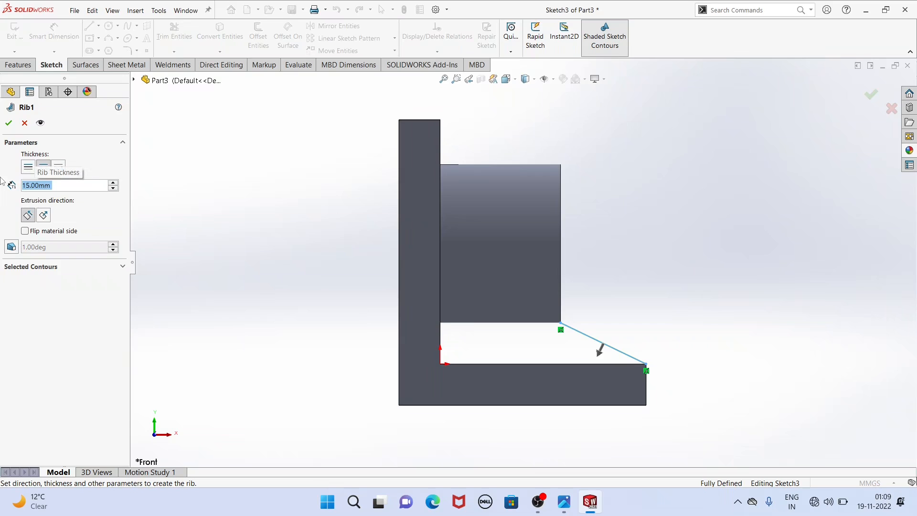
left_click(8, 123)
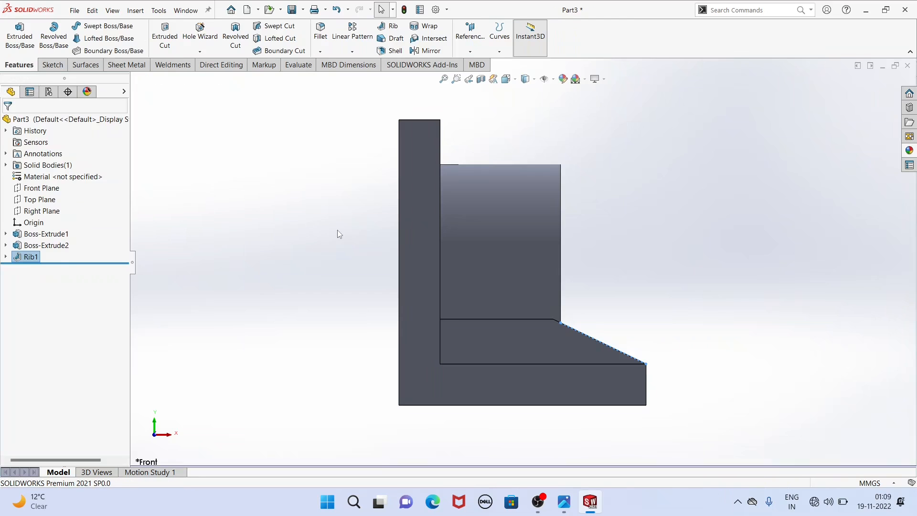
Consult the reference drawing, start a sketch on the upright plate's front face and convert that face's edges into sketch entities.
middle_click_drag(338, 230, 356, 243)
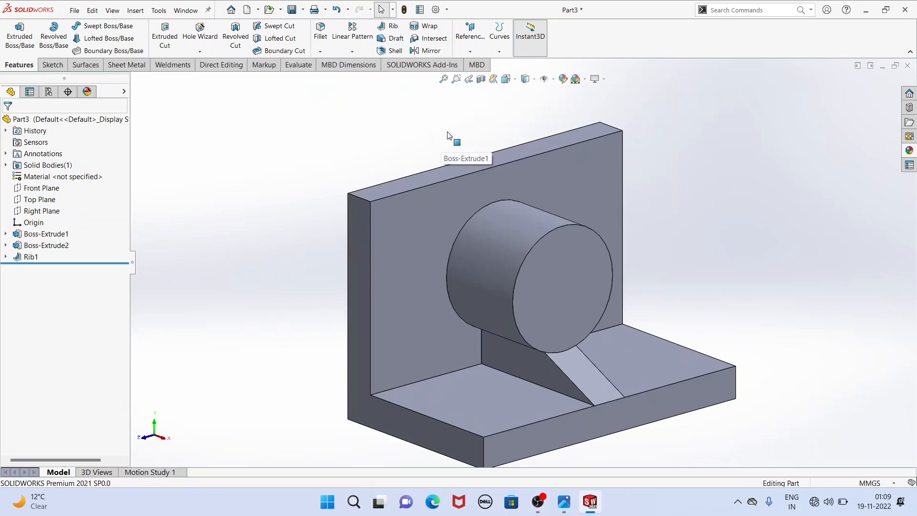
middle_click_drag(389, 160, 369, 176)
left_click(564, 502)
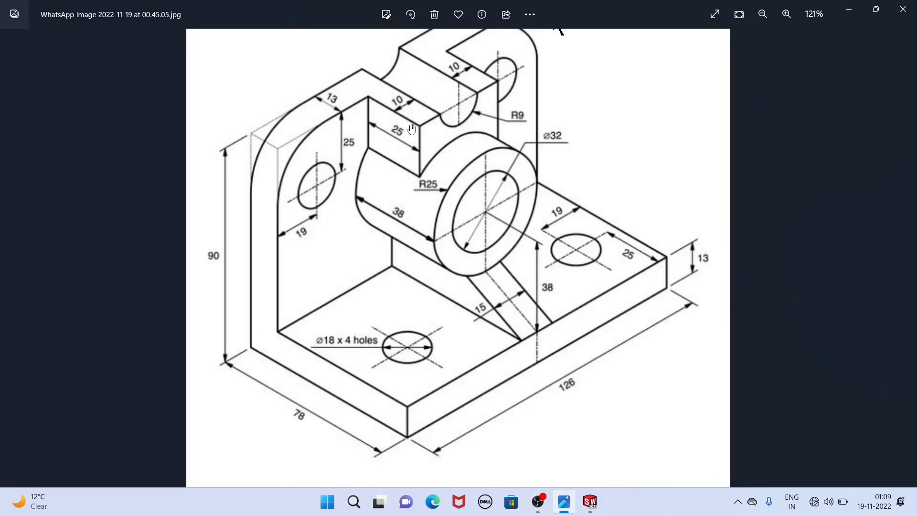
left_click(590, 501)
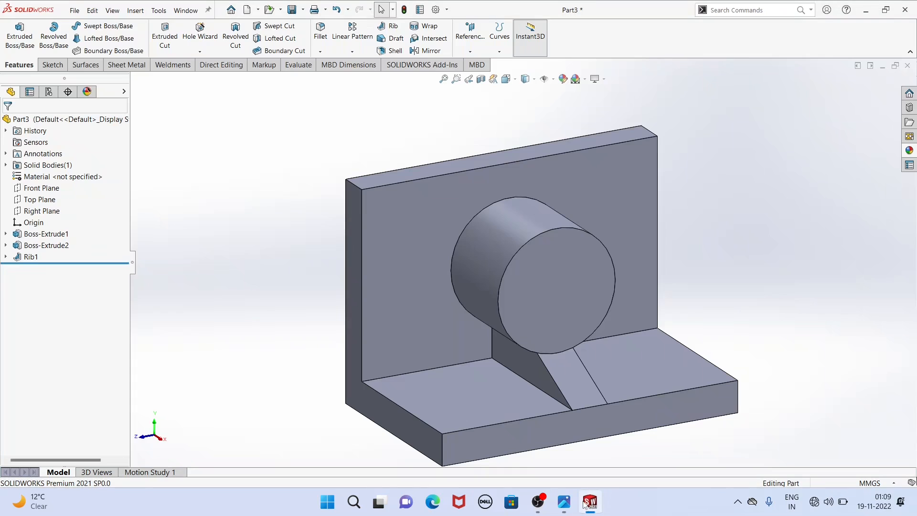
left_click(456, 197)
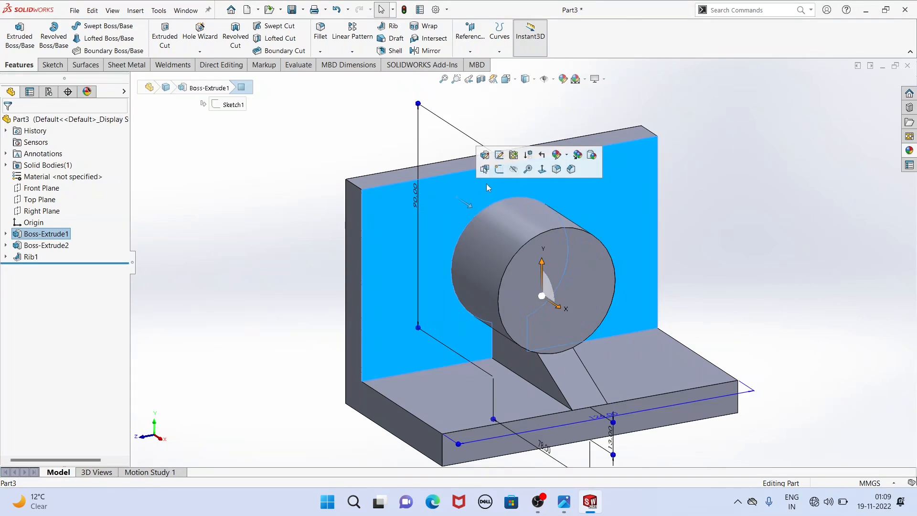
left_click(499, 170)
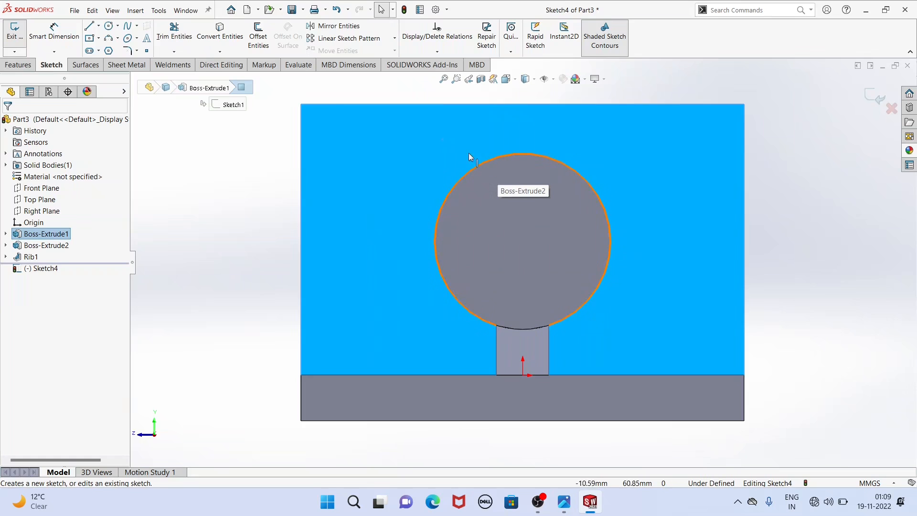
left_click(230, 32)
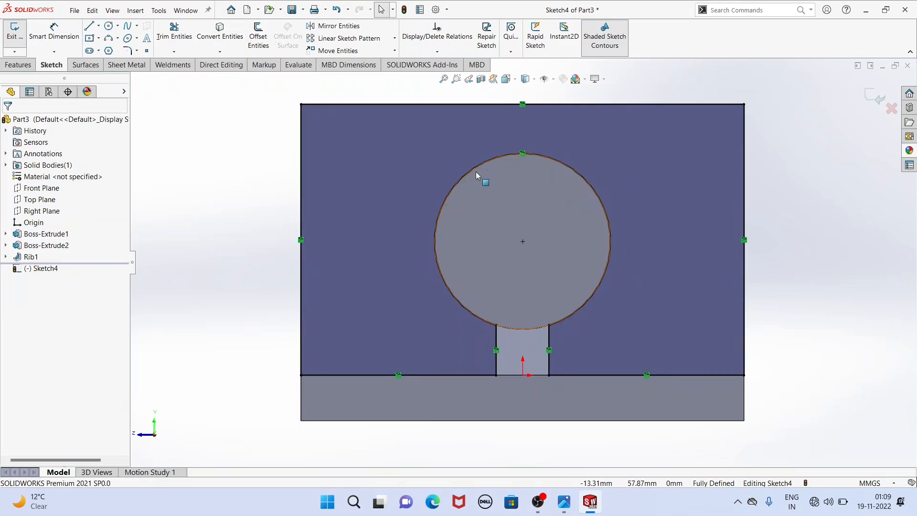
left_click(471, 173)
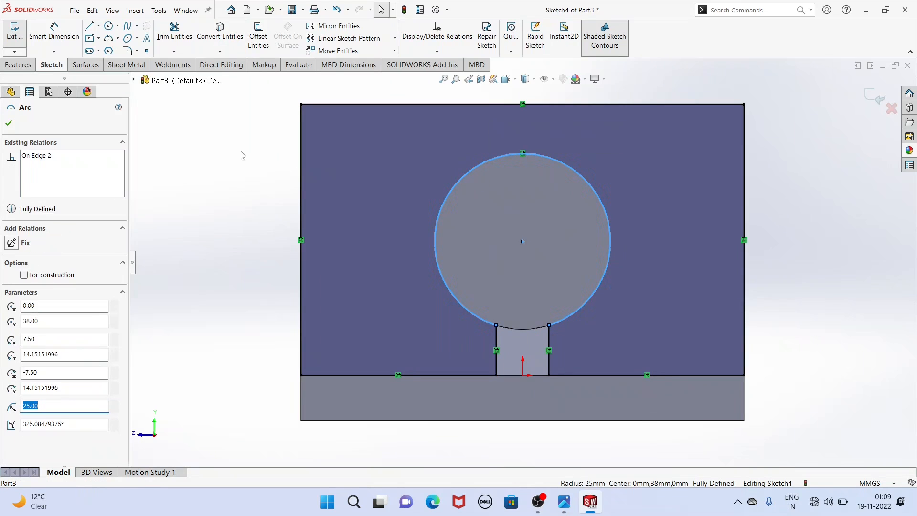
left_click(213, 139)
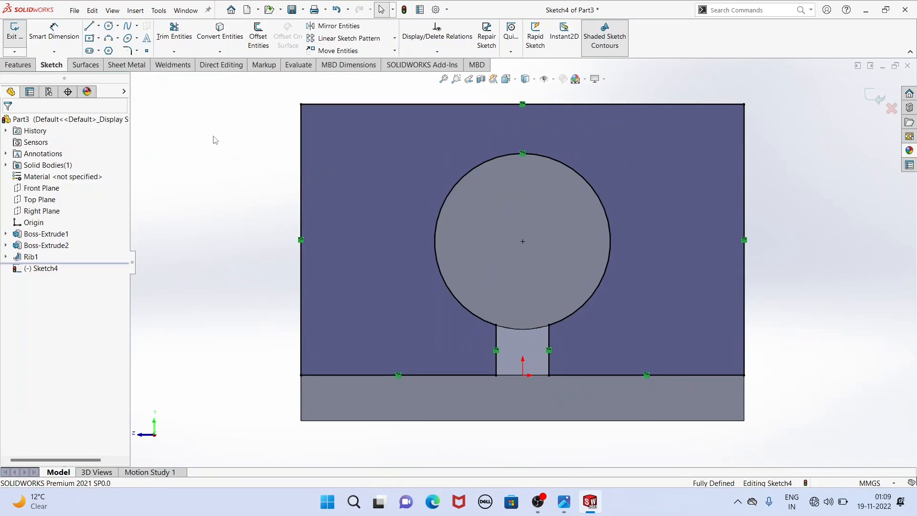
Draw a vertical centerline from the origin through the boss's centre to above the plate's upper edge.
left_click(99, 26)
left_click(112, 50)
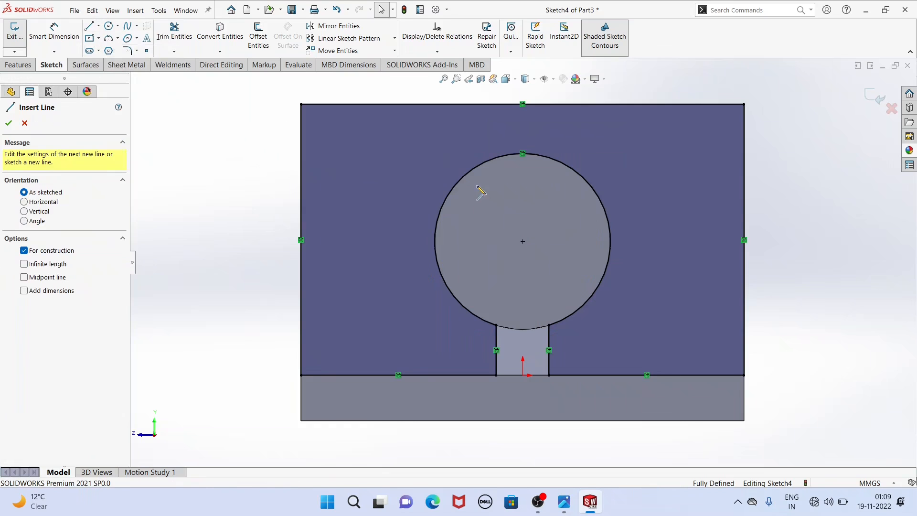
scroll(524, 261, "up", 1)
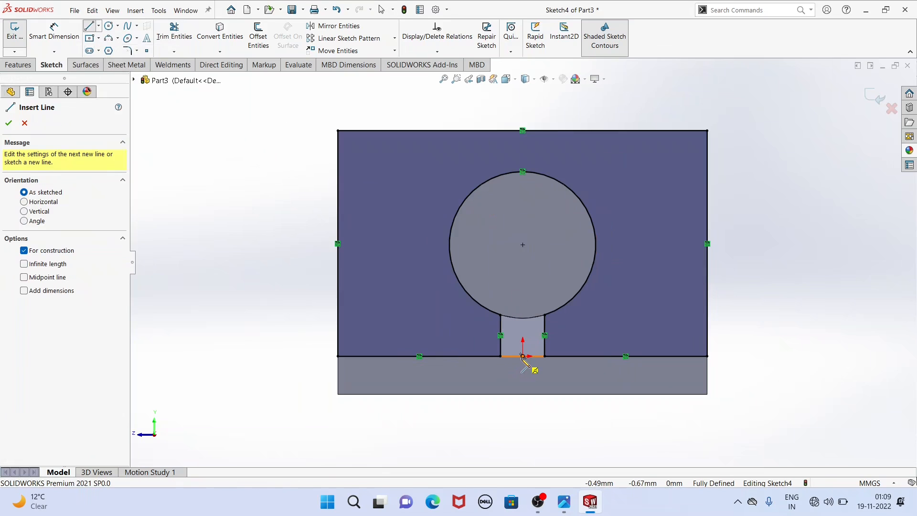
left_click(523, 356)
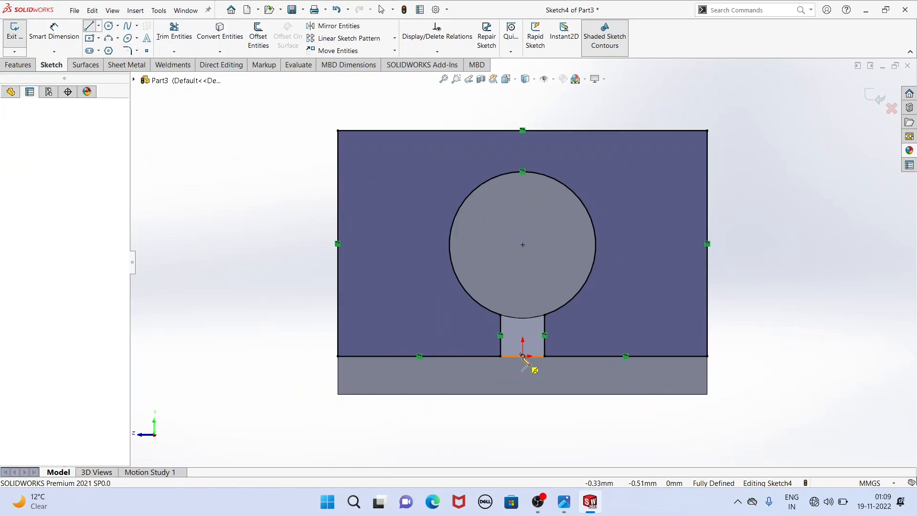
left_click(524, 105)
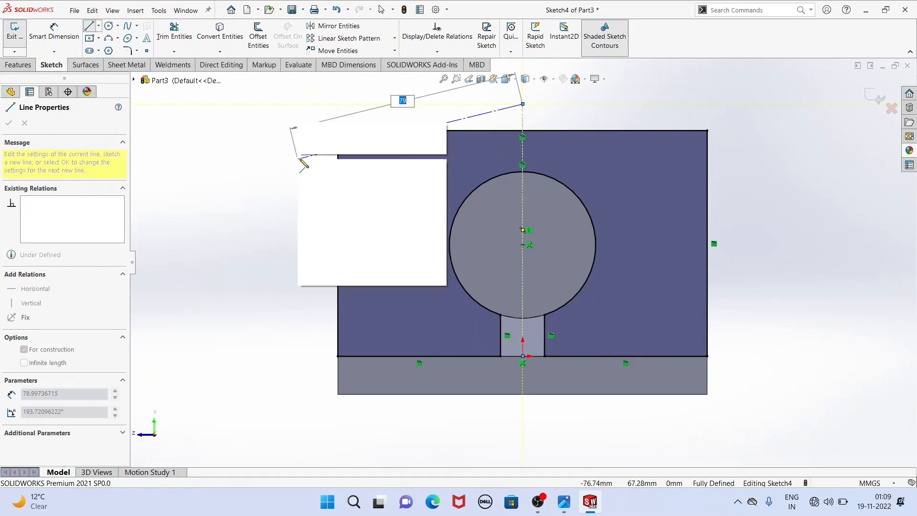
left_click(316, 163)
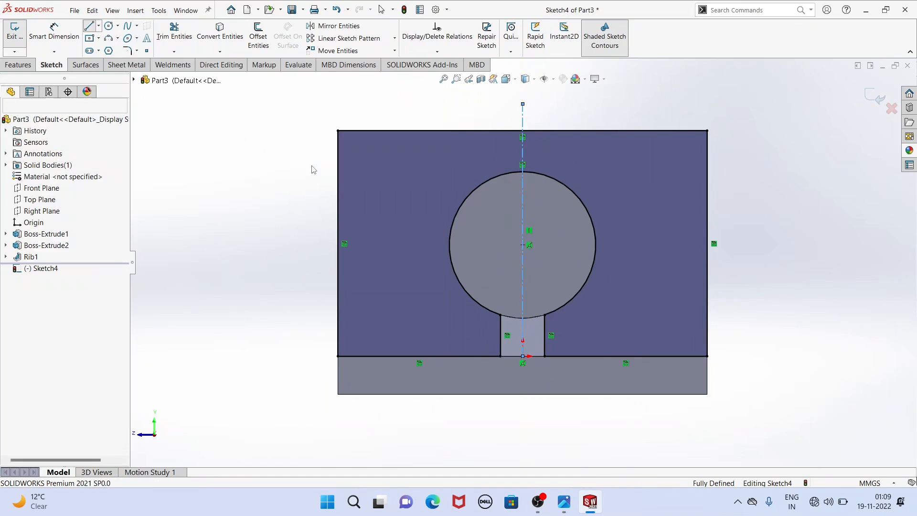
Change the converted arc around the boss to construction geometry.
left_click(481, 184)
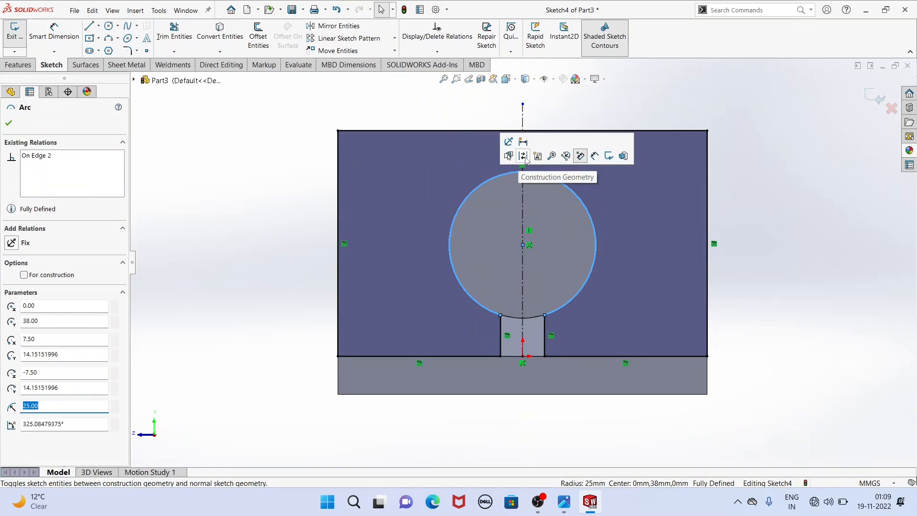
left_click(524, 156)
scroll(565, 80, "down", 1)
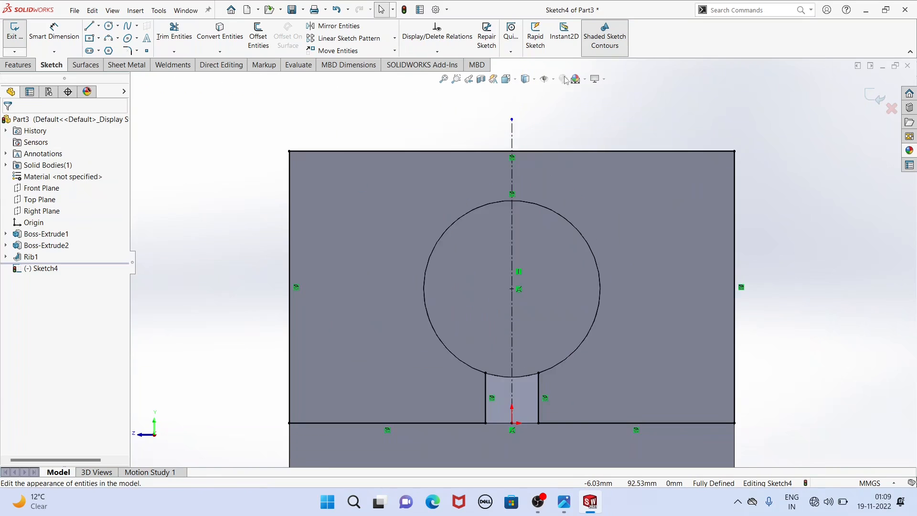
scroll(524, 263, "up", 1)
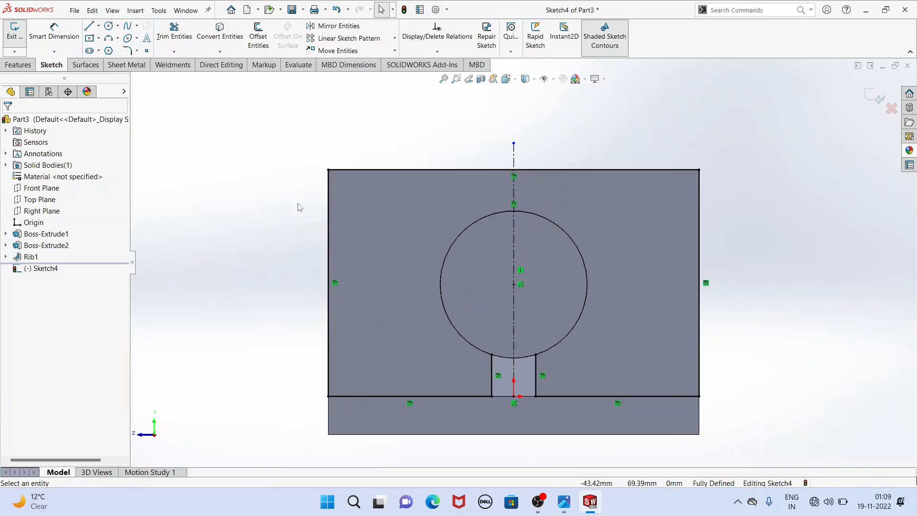
Sketch a center rectangle about 26 mm wide and 44 mm high, centred on the centerline in the boss's upper half.
left_click(89, 39)
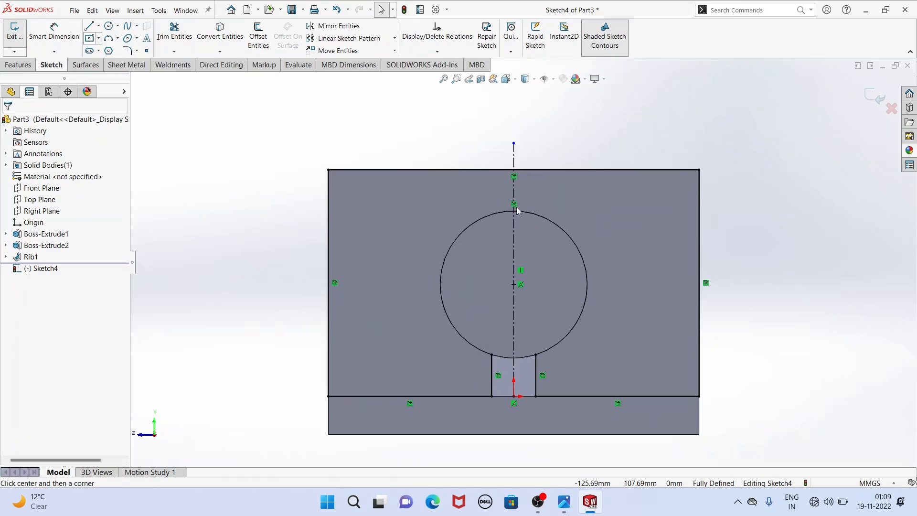
left_click(514, 236)
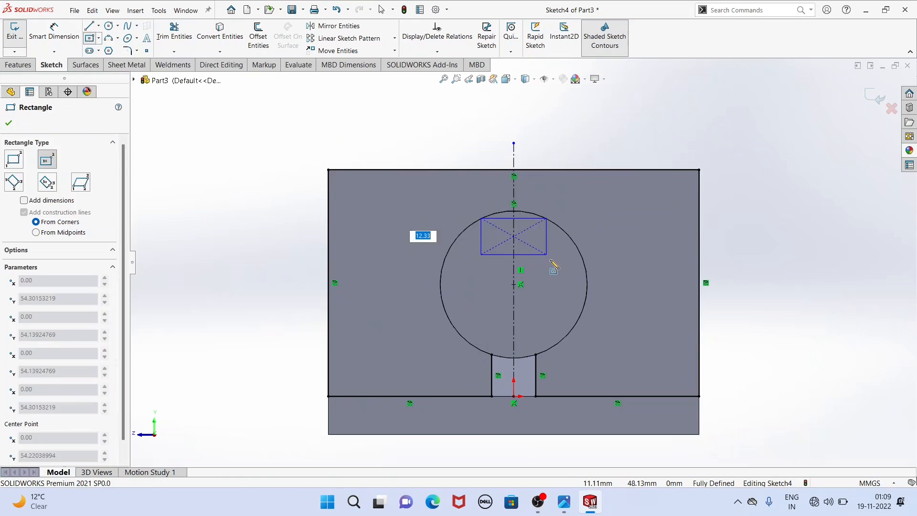
left_click(556, 306)
right_click(236, 146)
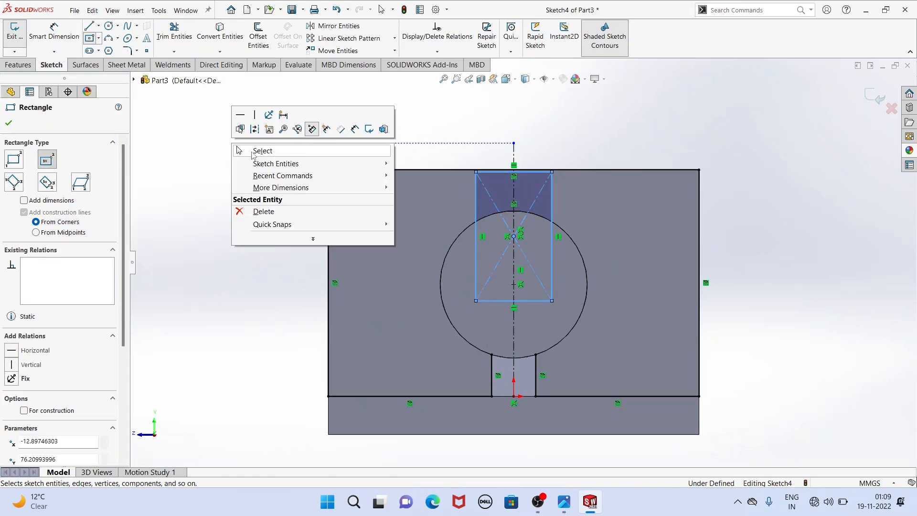
left_click(253, 150)
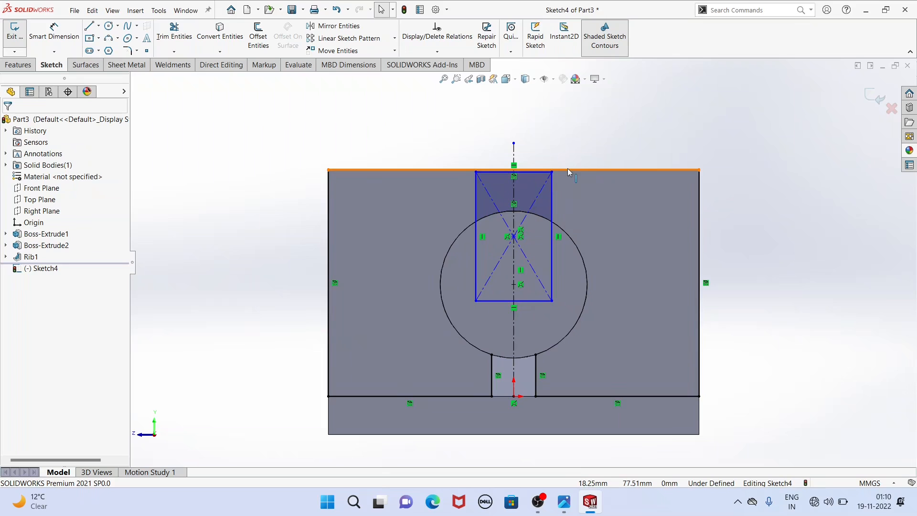
Make the rectangle's top edge collinear with the upright plate's upper edge.
left_click(547, 171)
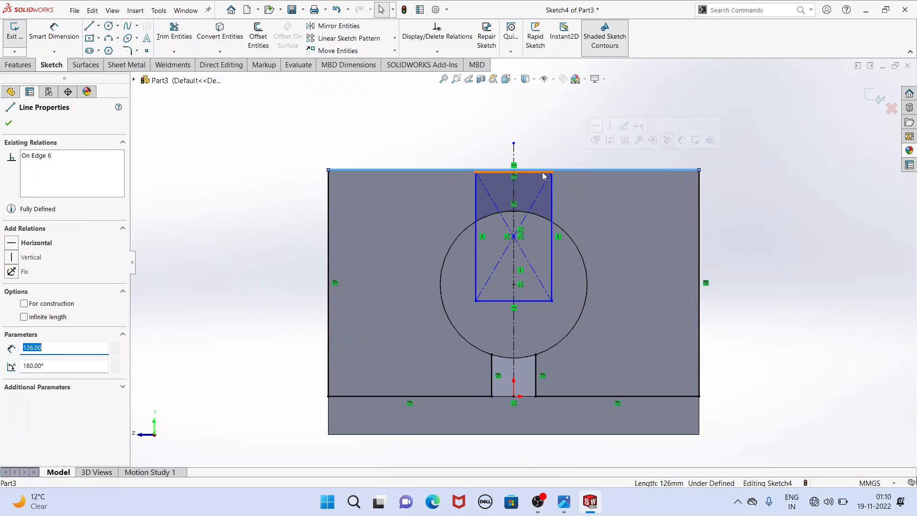
left_click(545, 171, "ctrl")
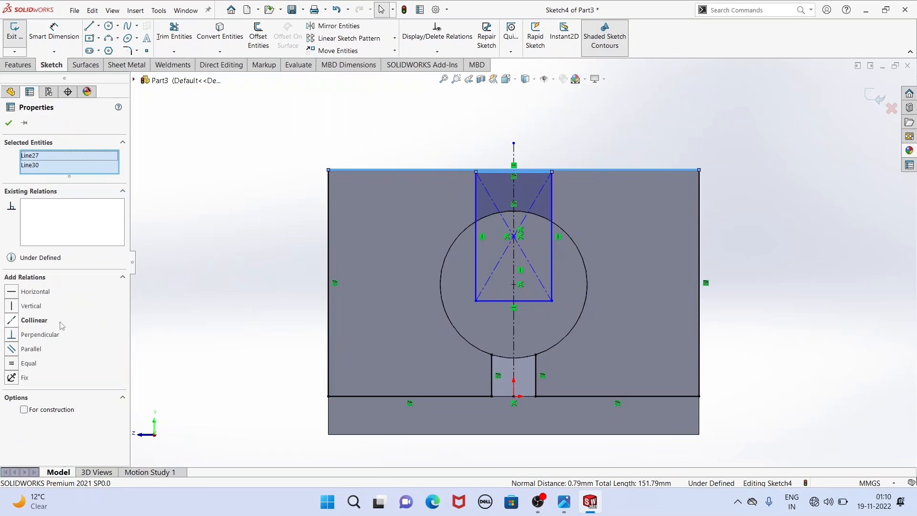
left_click(15, 320)
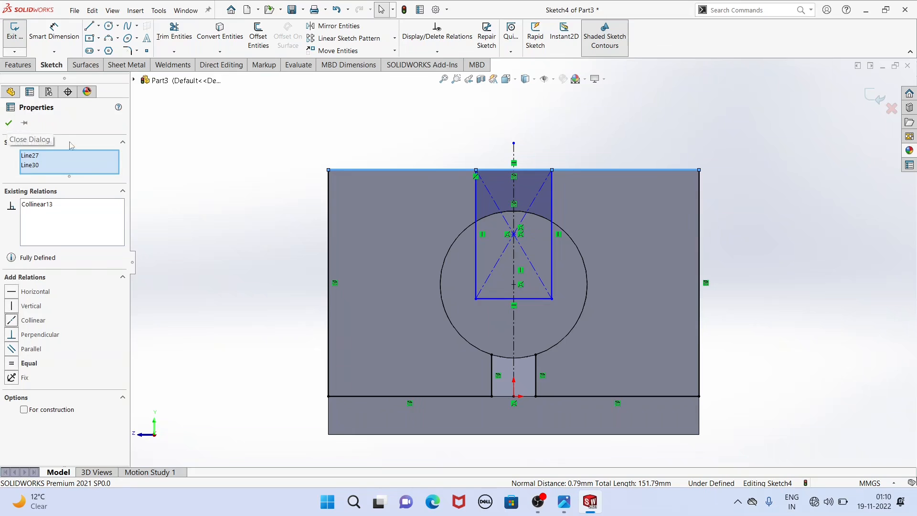
left_click(8, 123)
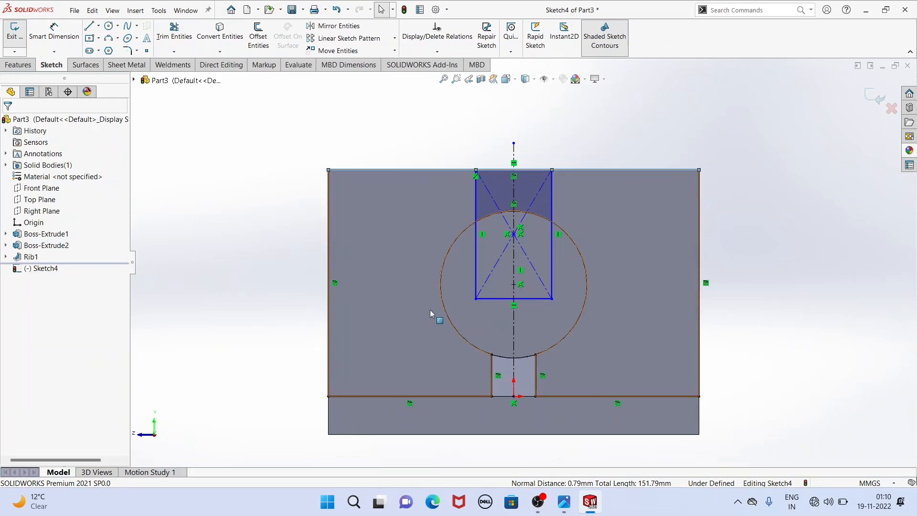
Make the rectangle's bottom edge coincident with the boss's centre point.
left_click(526, 300)
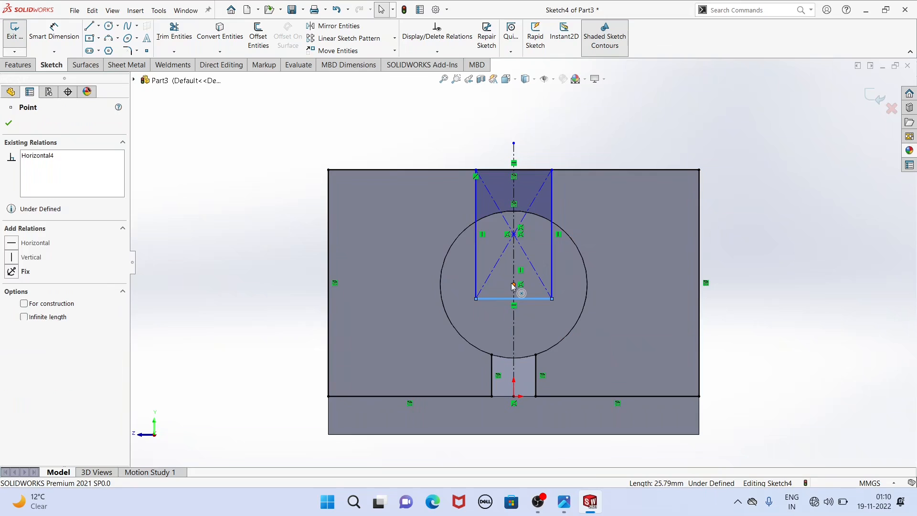
left_click(513, 285, "ctrl")
left_click(11, 306)
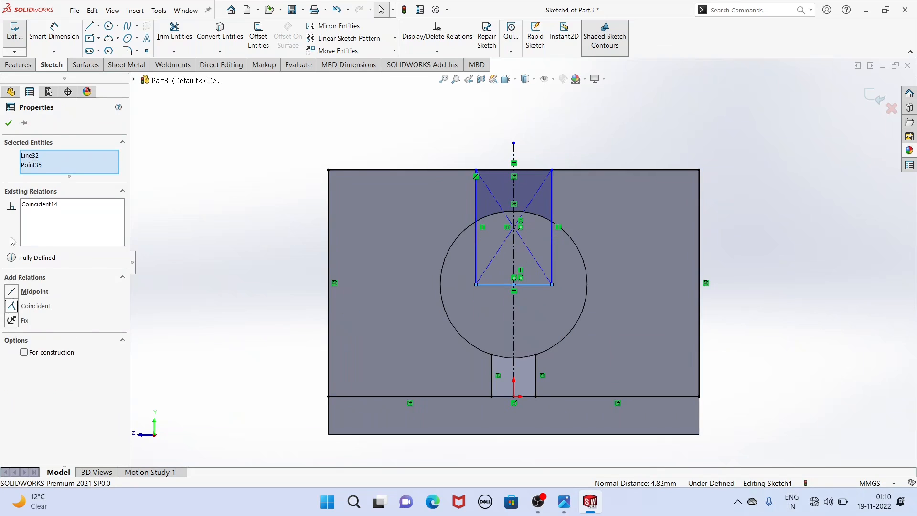
left_click(8, 124)
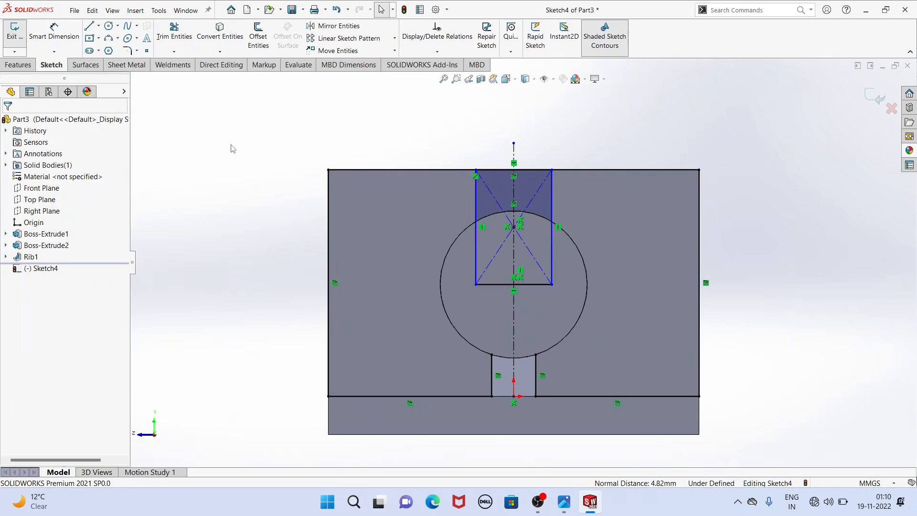
Dimension the rectangle's width at 38 mm and check it against the reference drawing.
left_click(44, 35)
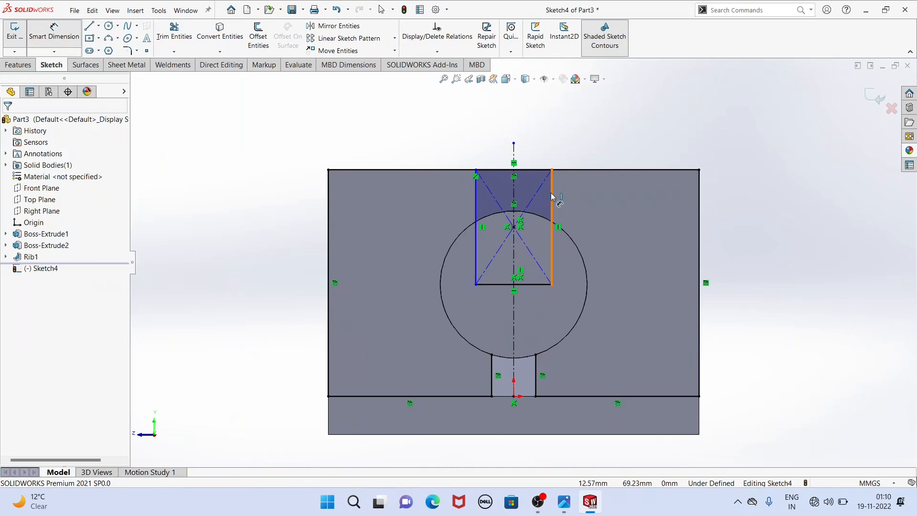
left_click(476, 210)
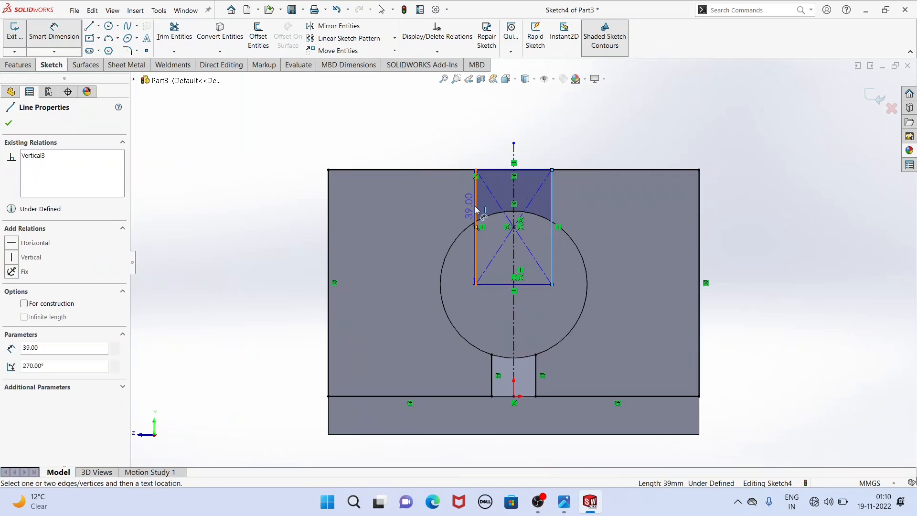
left_click(476, 210)
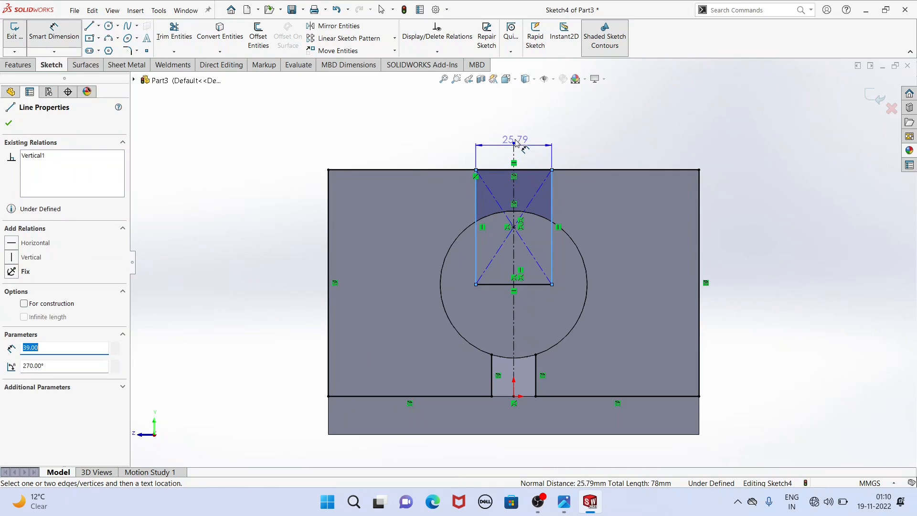
left_click(516, 134)
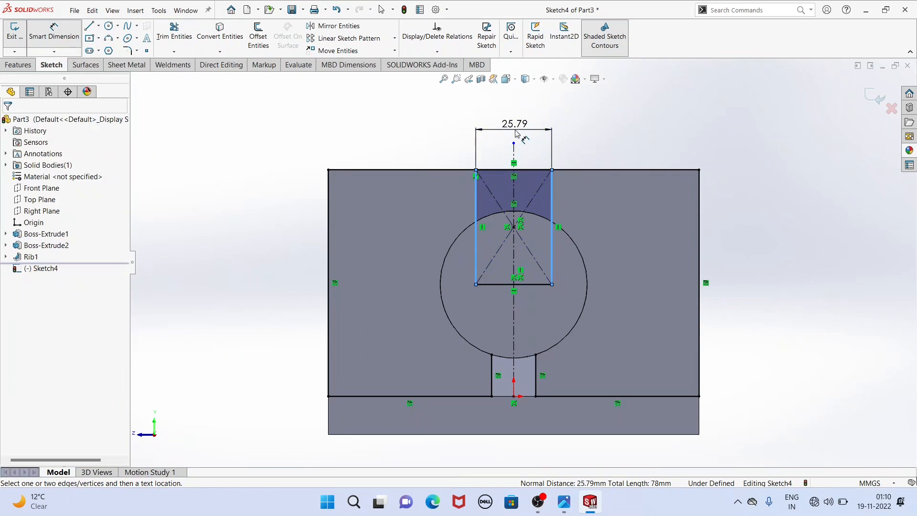
type("8")
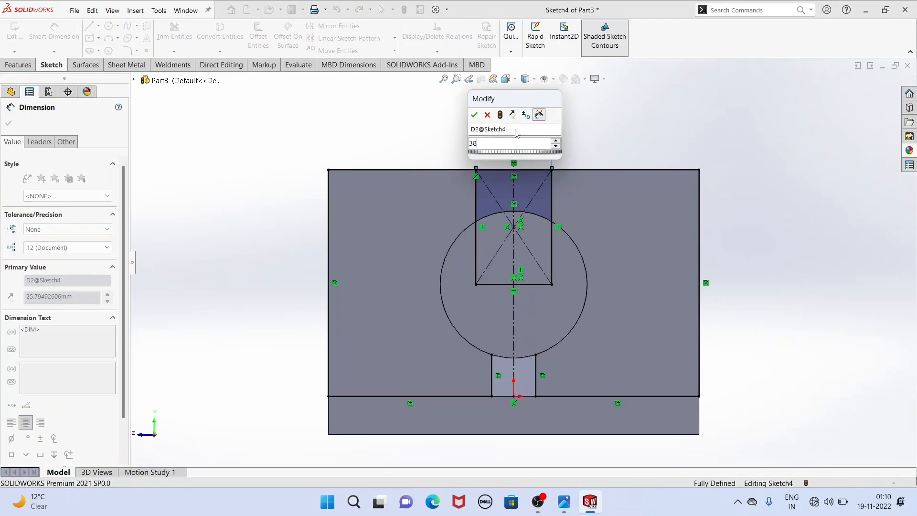
key("Return")
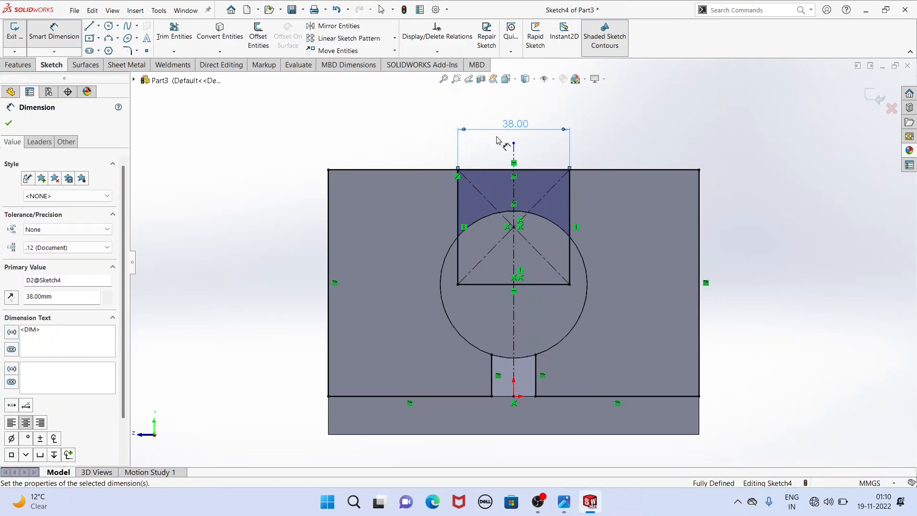
left_click(561, 506)
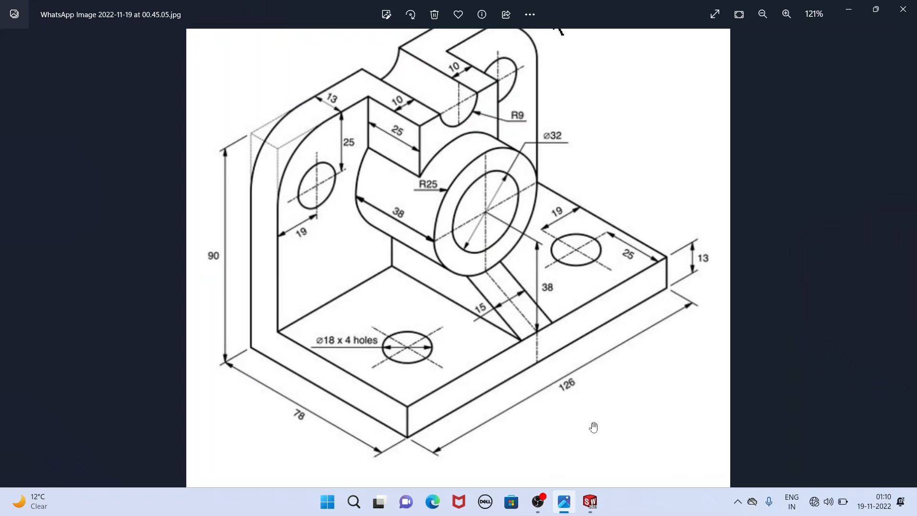
left_click(590, 501)
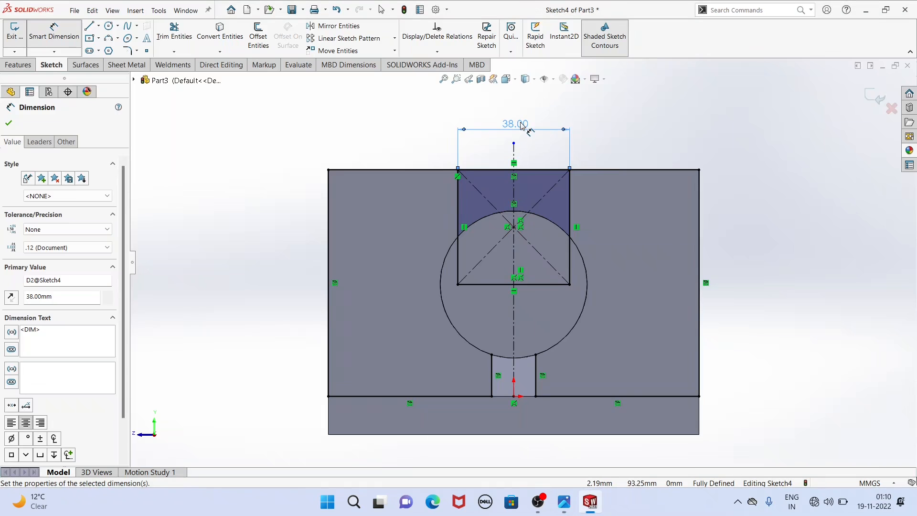
right_click(265, 150)
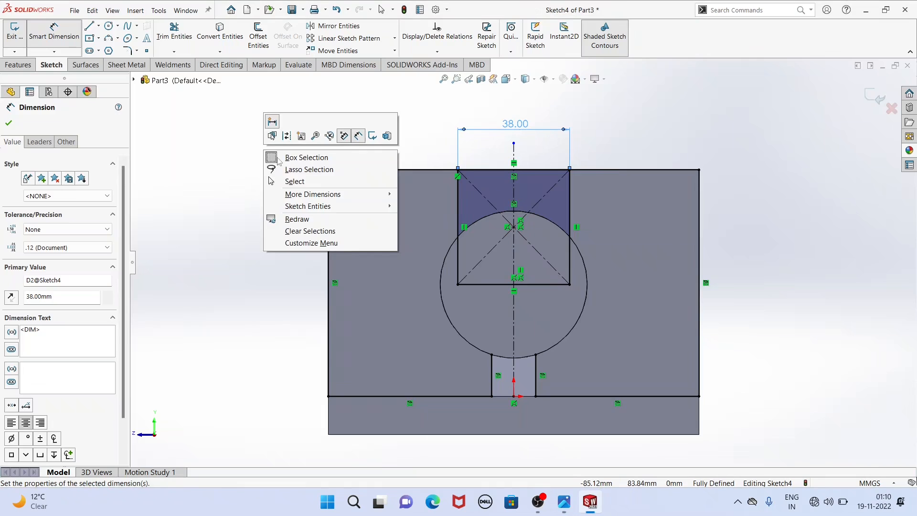
left_click(296, 184)
Set up a 25 mm blind boss extrusion of the sketch, selecting the region between the boss and the plate's upper edge.
middle_click_drag(296, 185, 334, 221)
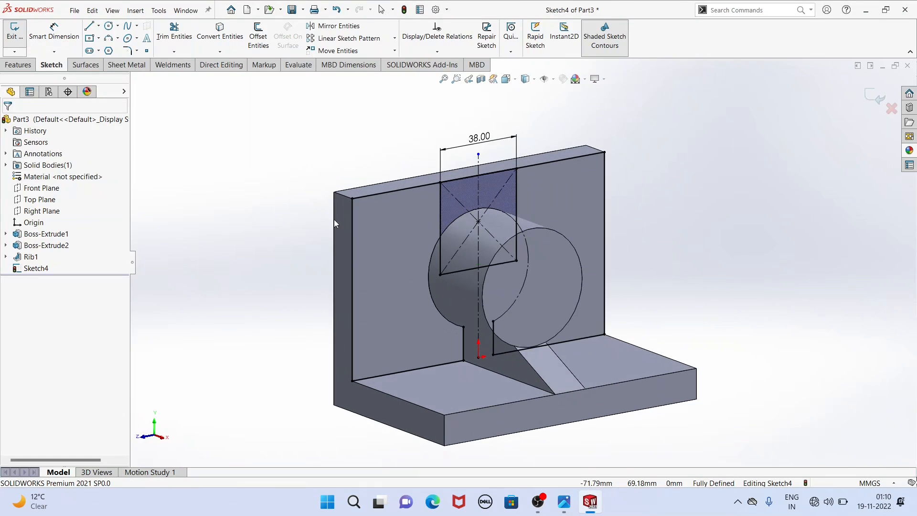
left_click(20, 65)
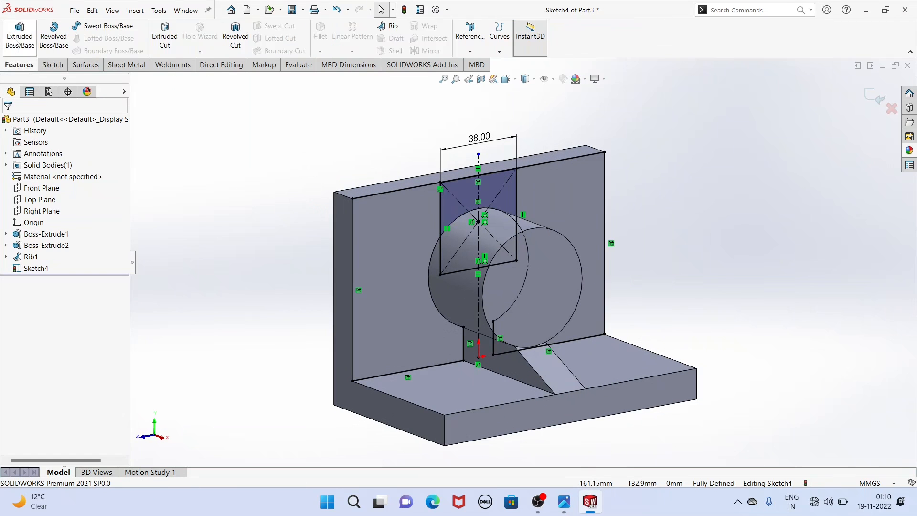
left_click(14, 38)
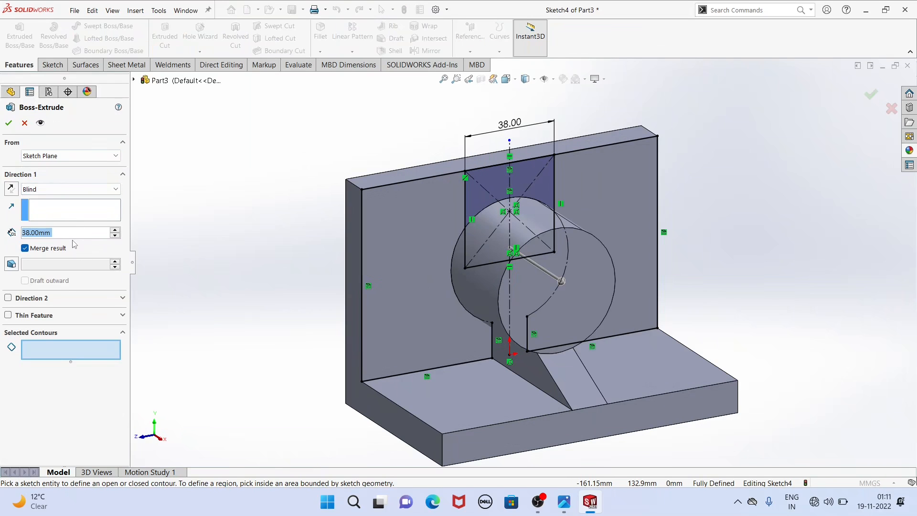
type("25")
key("Return")
left_click(502, 193)
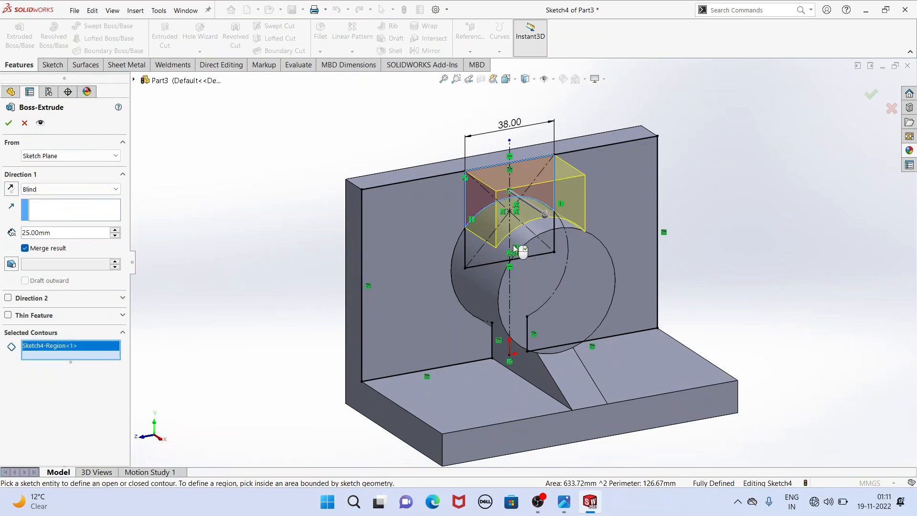
Replace the selected region with the full rectangle contour and create the extruded block above the boss.
left_click(497, 262)
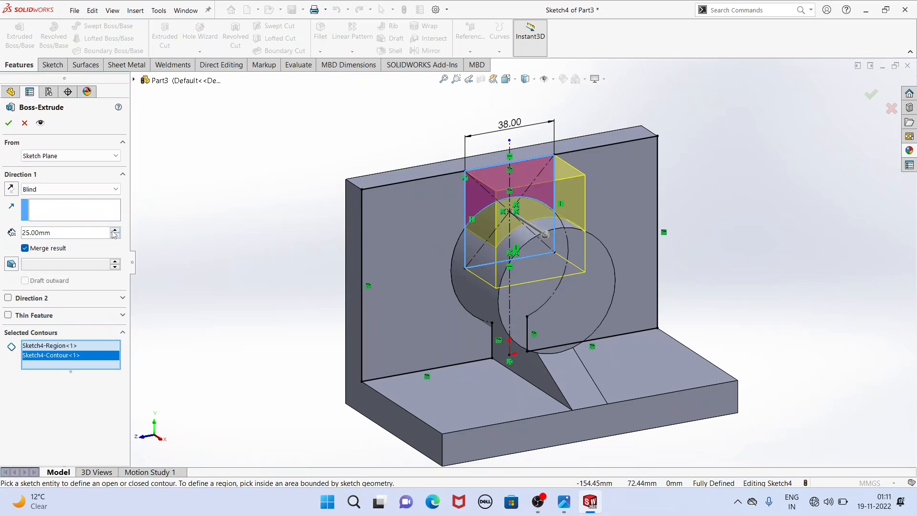
left_click(88, 346)
right_click(89, 350)
left_click(115, 366)
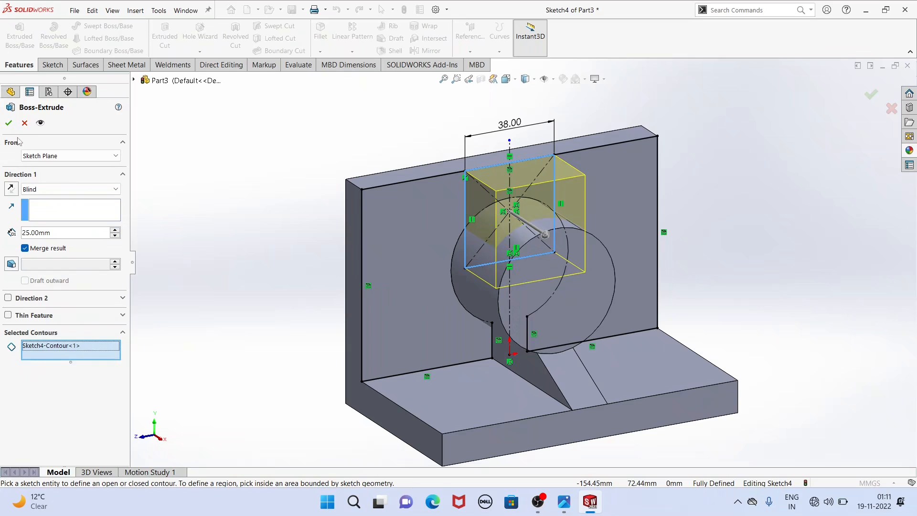
left_click(9, 123)
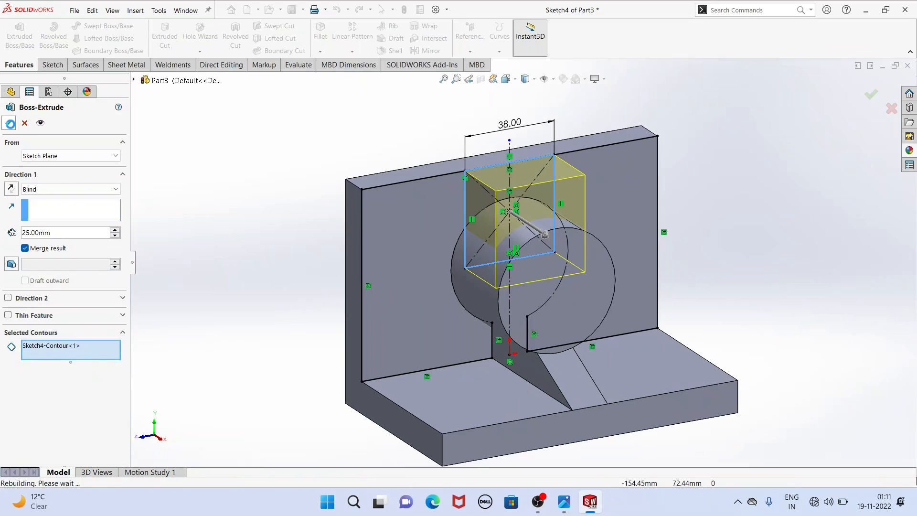
left_click(237, 162)
mouse_move(311, 199)
middle_mouse_down()
mouse_move(239, 186)
mouse_move(337, 190)
mouse_move(311, 191)
middle_mouse_up()
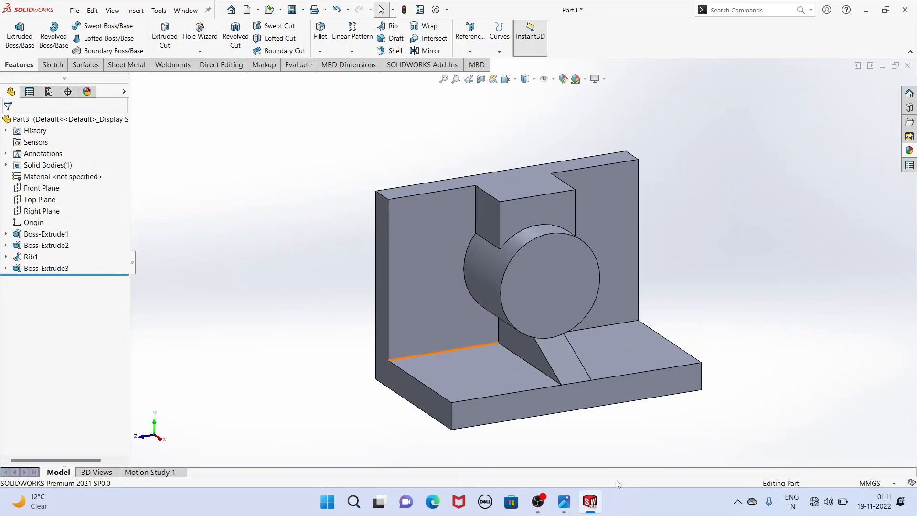
Consult the reference drawing for the groove and bore dimensions, and start a sketch on the boss's circular front face.
left_click(555, 500)
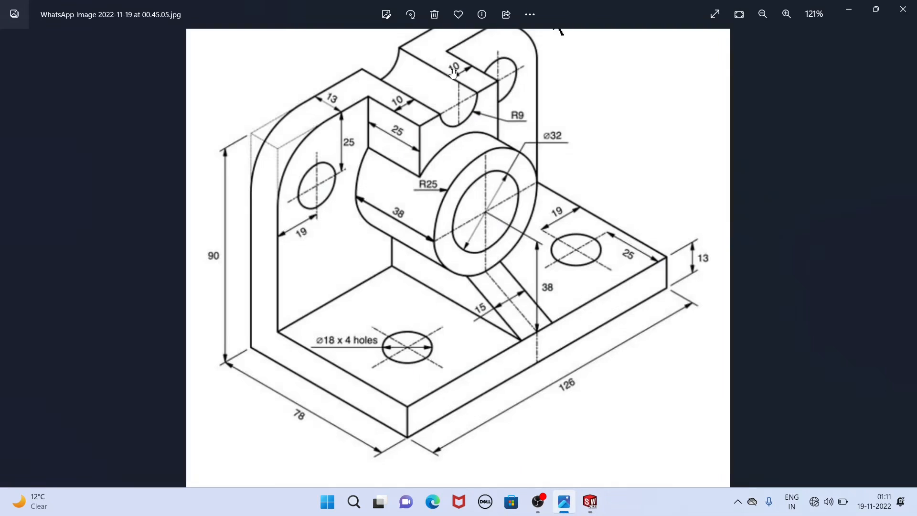
left_click(593, 504)
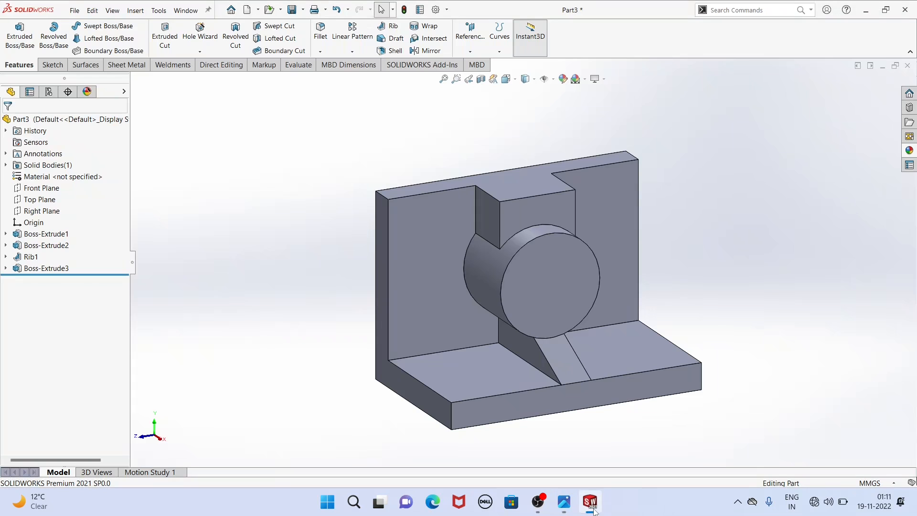
left_click(563, 511)
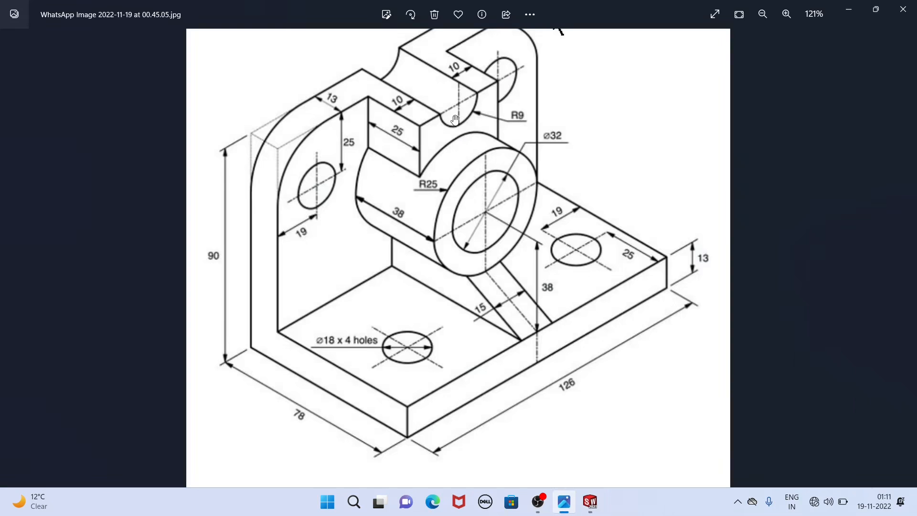
left_click(591, 502)
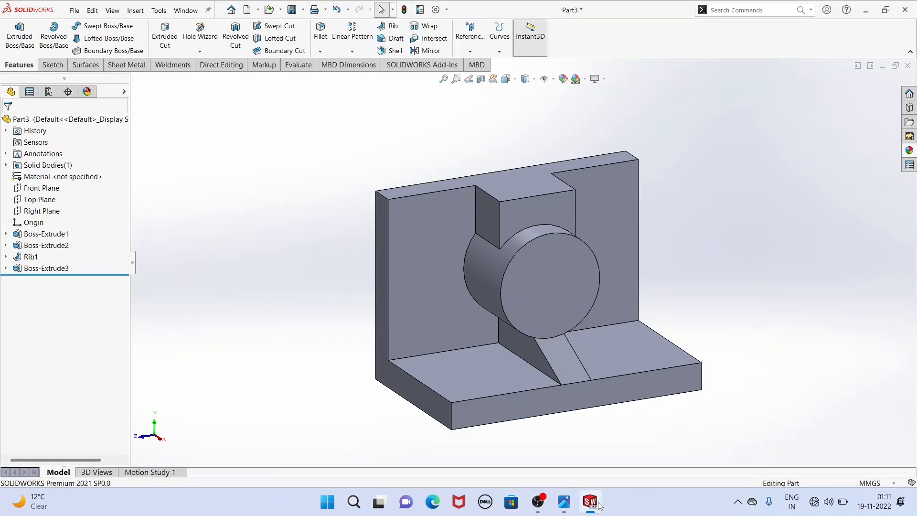
left_click(514, 262)
left_click(513, 262)
left_click(555, 234)
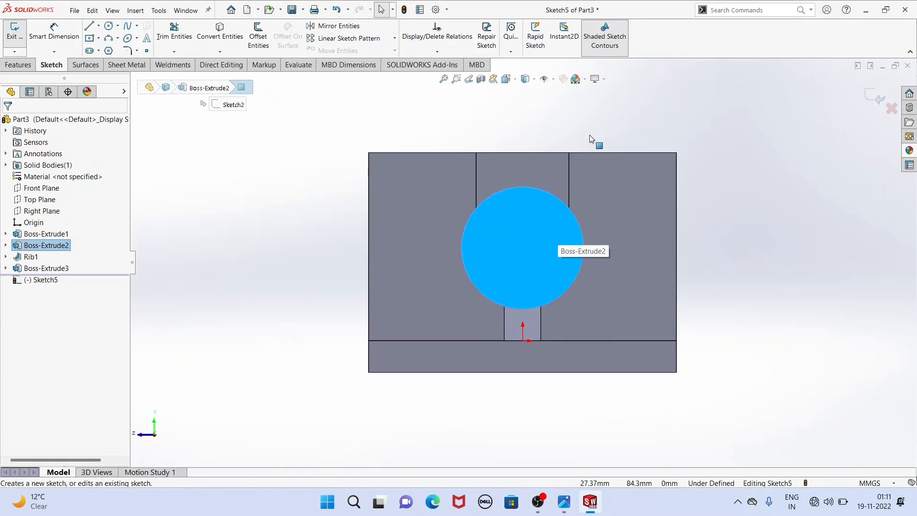
left_click(337, 187)
Draw a nearly vertical centerline from the origin through the boss to above the plate's upper edge.
left_click(99, 25)
left_click(116, 51)
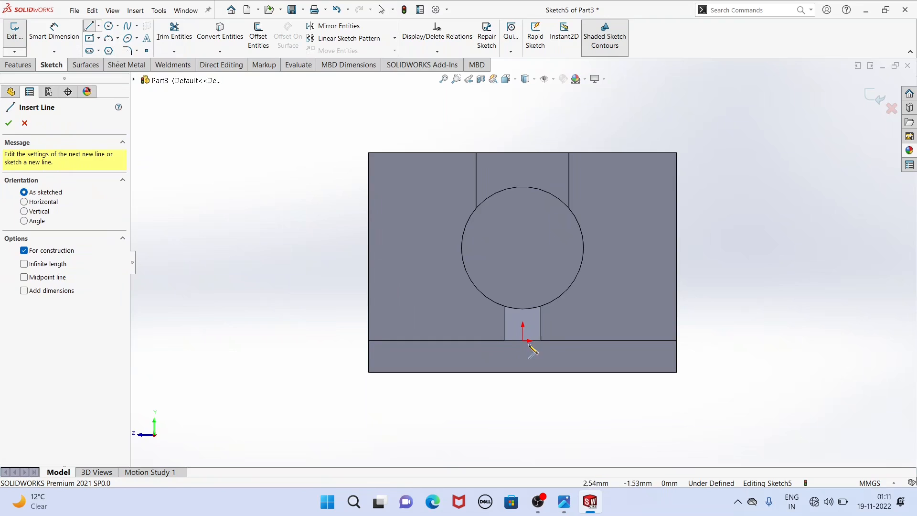
left_click(524, 340)
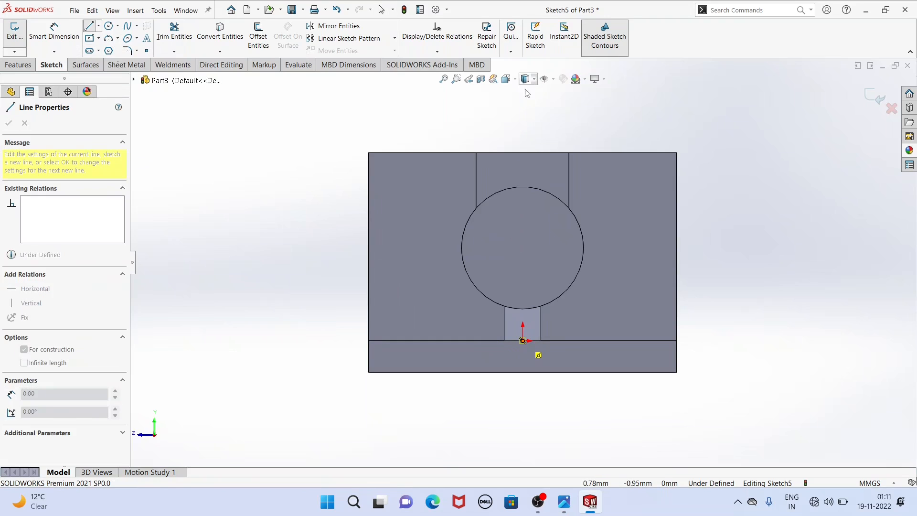
left_click(526, 116)
right_click(351, 120)
left_click(374, 131)
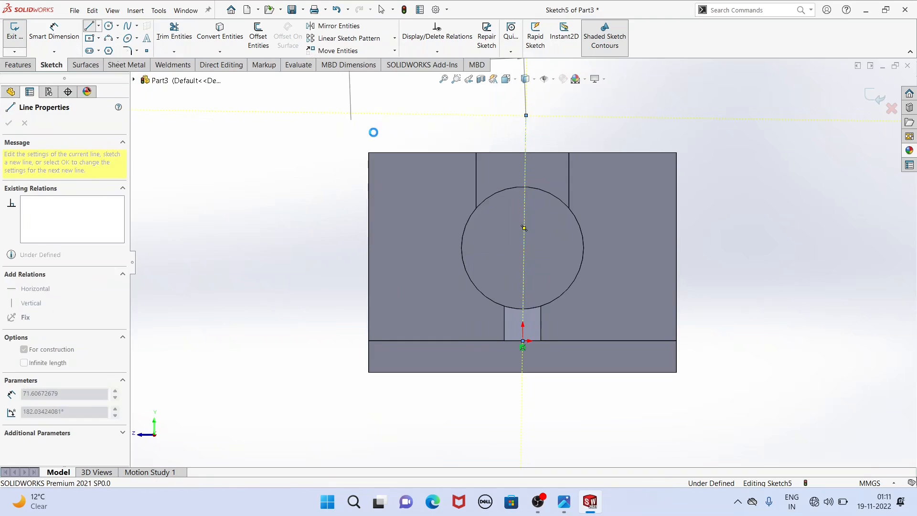
Convert the boss's circular edge into a sketch circle and change it to construction geometry.
left_click(466, 231)
left_click(220, 36)
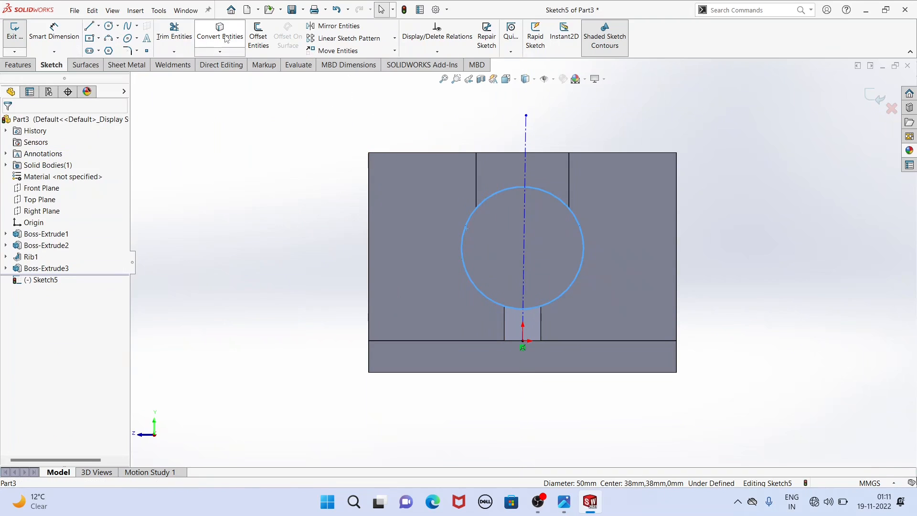
left_click(475, 214)
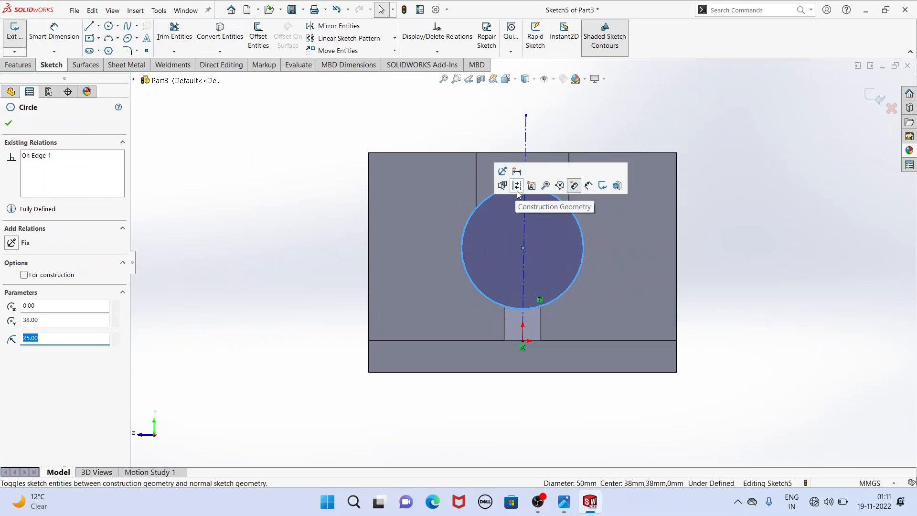
left_click(575, 187)
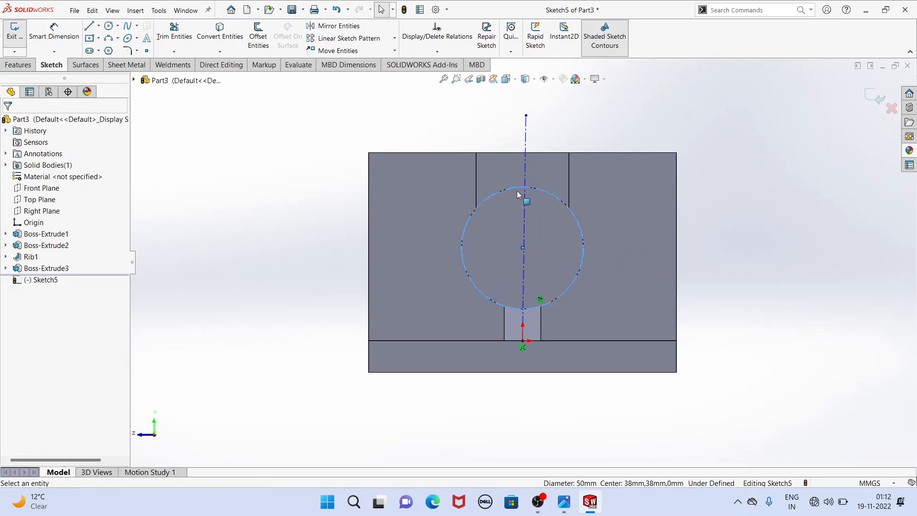
Add a vertical relation to the centerline running from the origin through the boss.
left_click(526, 140)
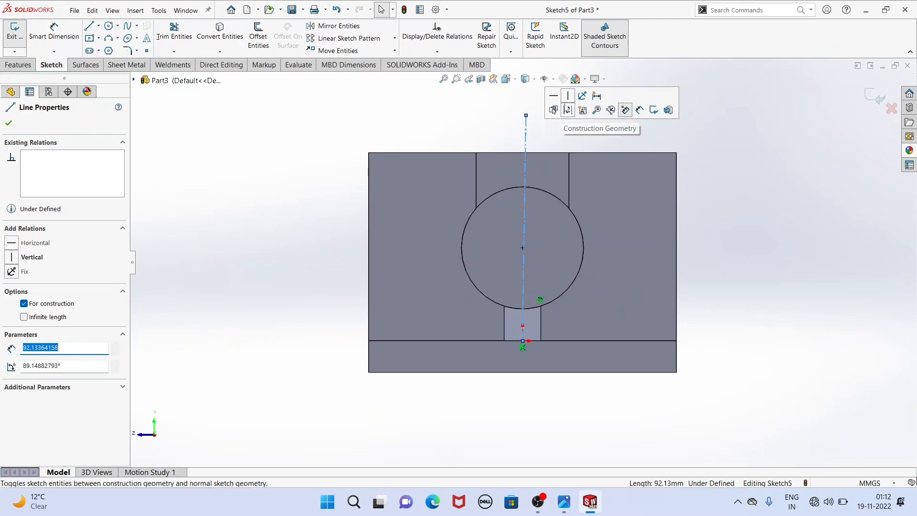
left_click(568, 96)
left_click(395, 117)
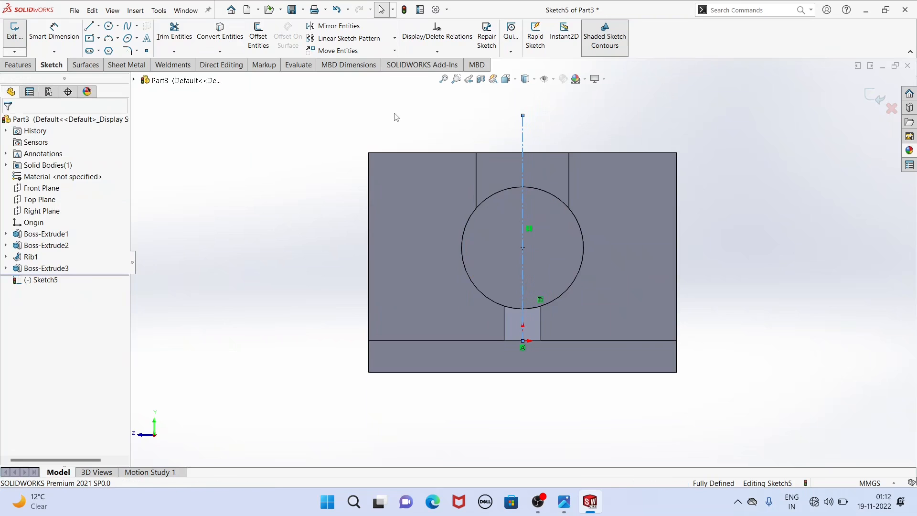
Sketch a circle centered on the boss's center and dimension its diameter to 32 mm.
left_click(109, 25)
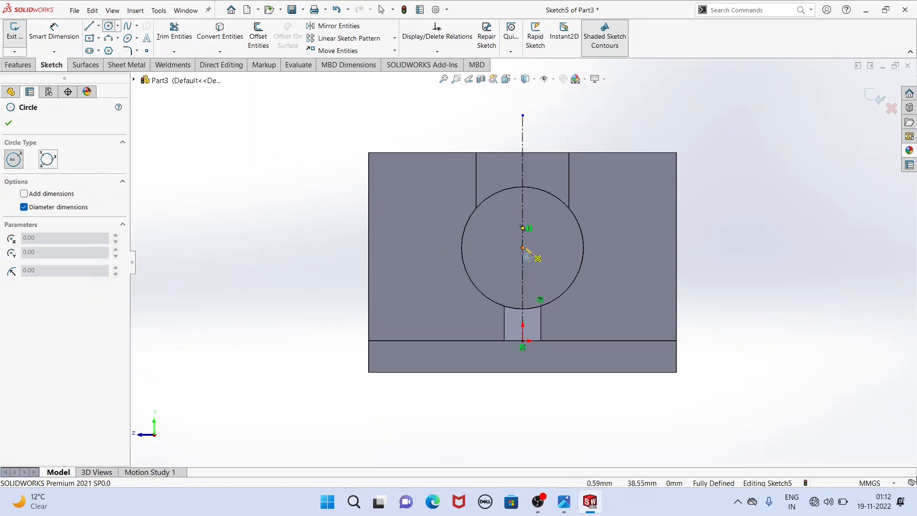
left_click(522, 247)
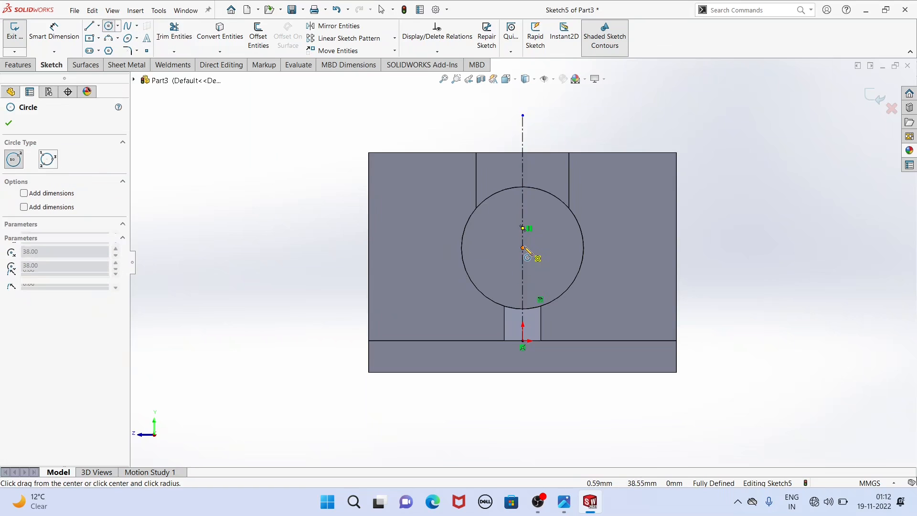
left_click(555, 286)
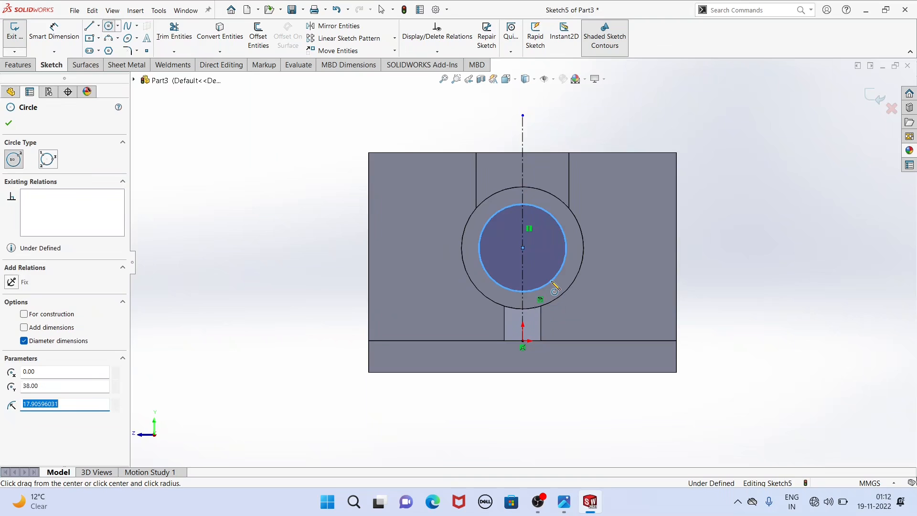
type("3")
left_click(54, 33)
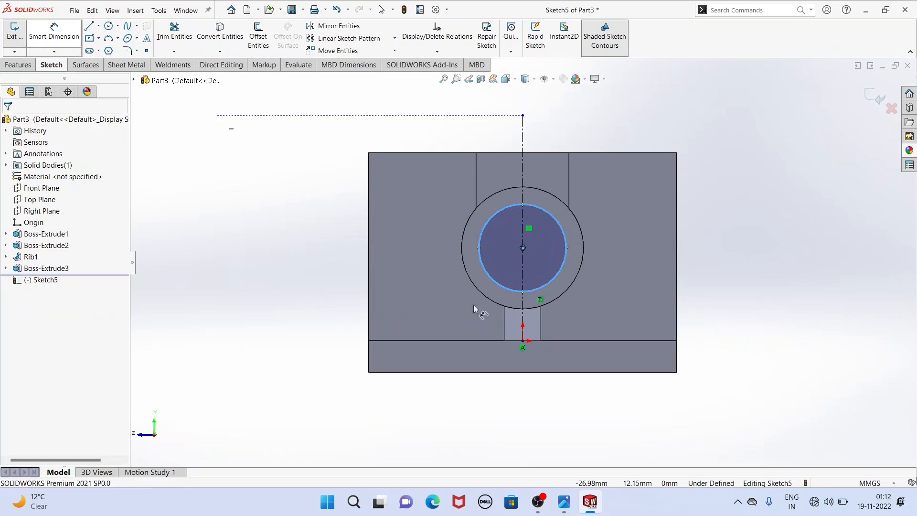
right_click(242, 183)
left_click(275, 212)
left_click(66, 37)
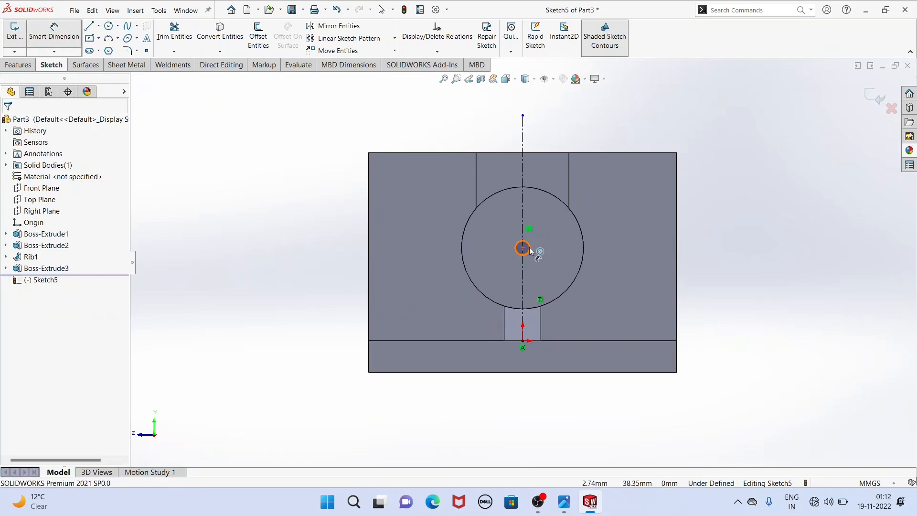
left_click(529, 249)
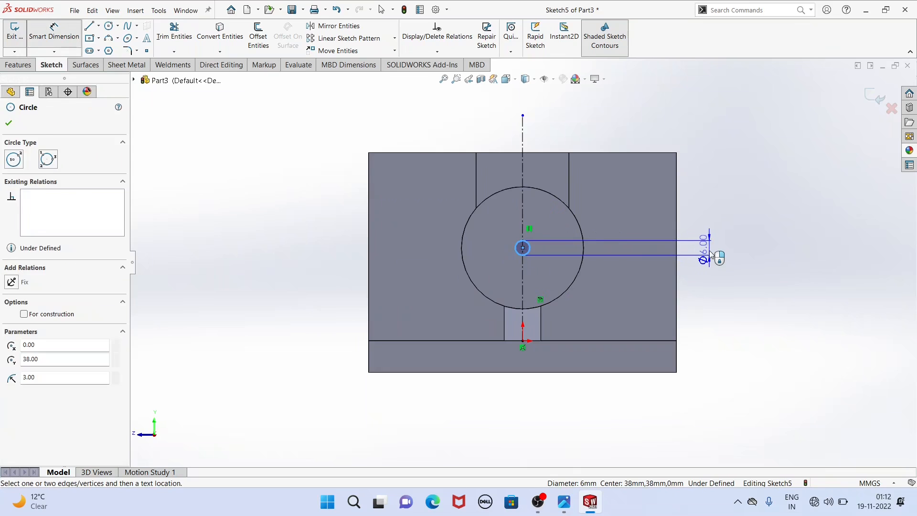
left_click(711, 254)
left_click(712, 255)
key("Return")
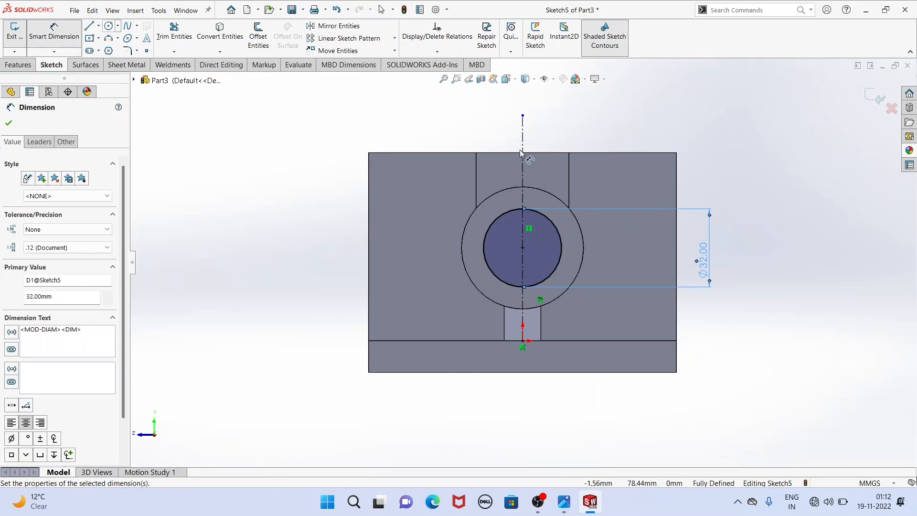
Sketch a circle about 17 mm in diameter on the centerline and make its center coincident with the block's upper edge.
left_click(109, 26)
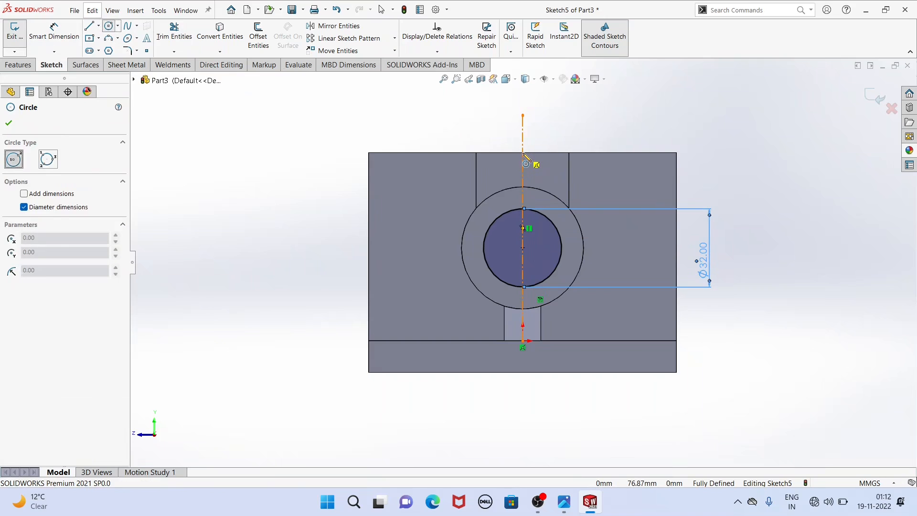
left_click_drag(523, 153, 544, 153)
right_click(352, 125)
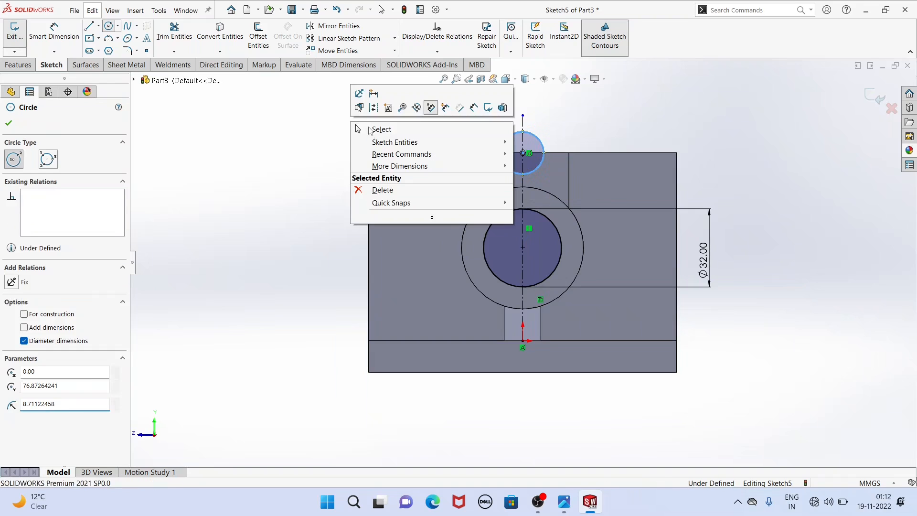
left_click(371, 130)
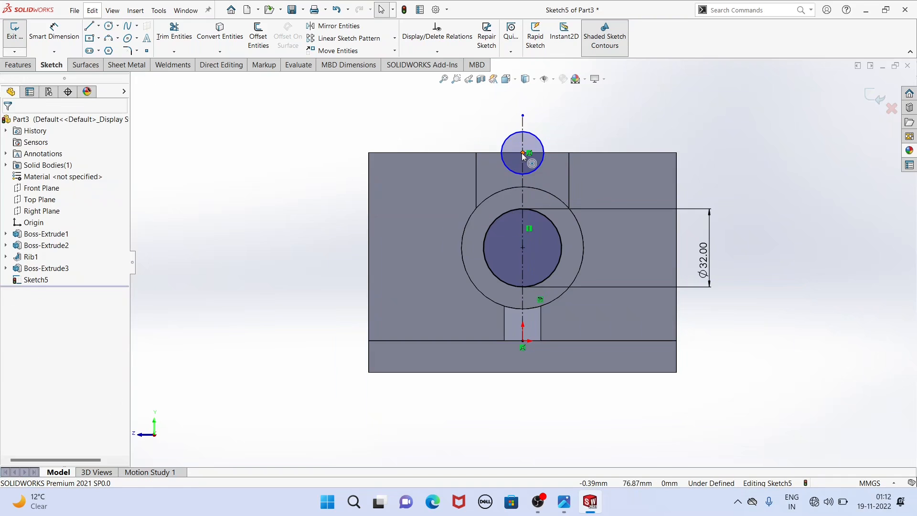
left_click(522, 153)
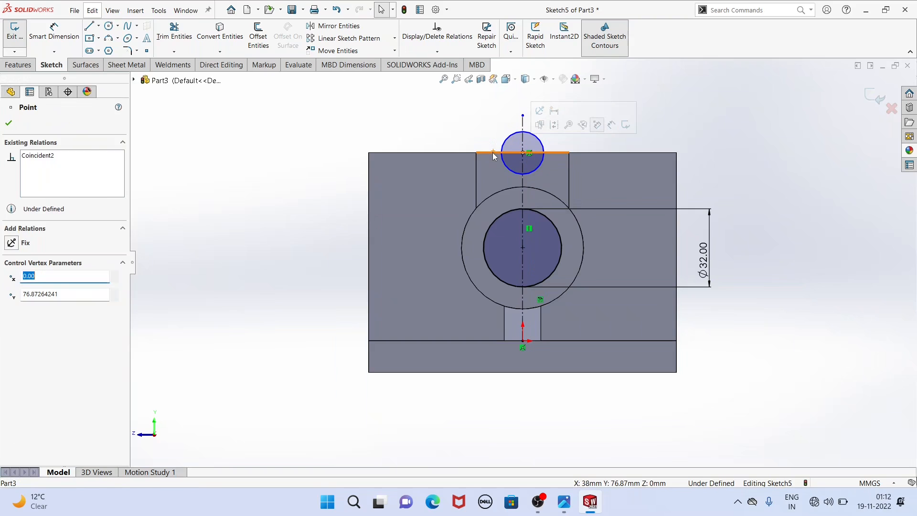
left_click(492, 153, "ctrl")
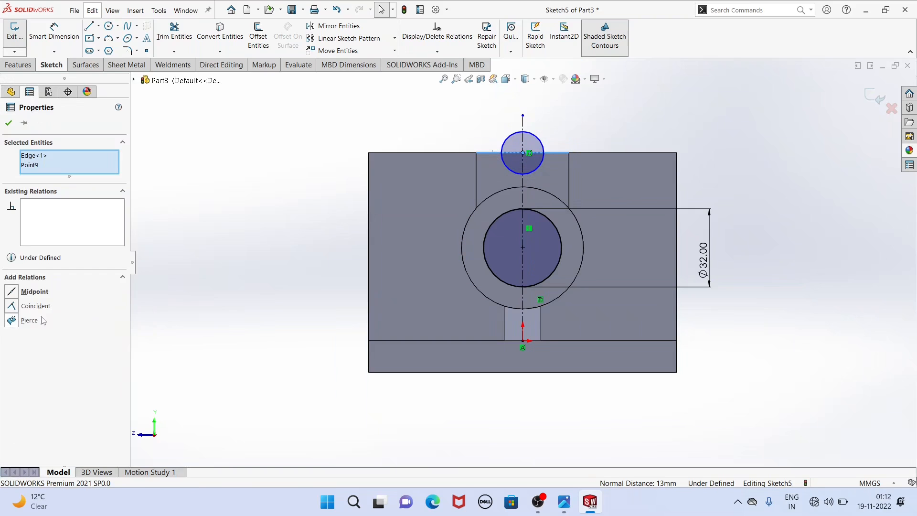
left_click(11, 306)
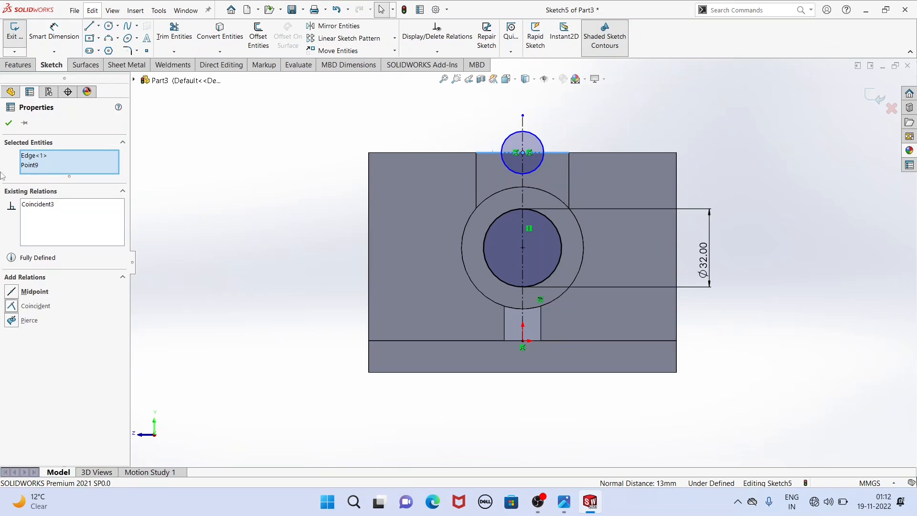
left_click(8, 124)
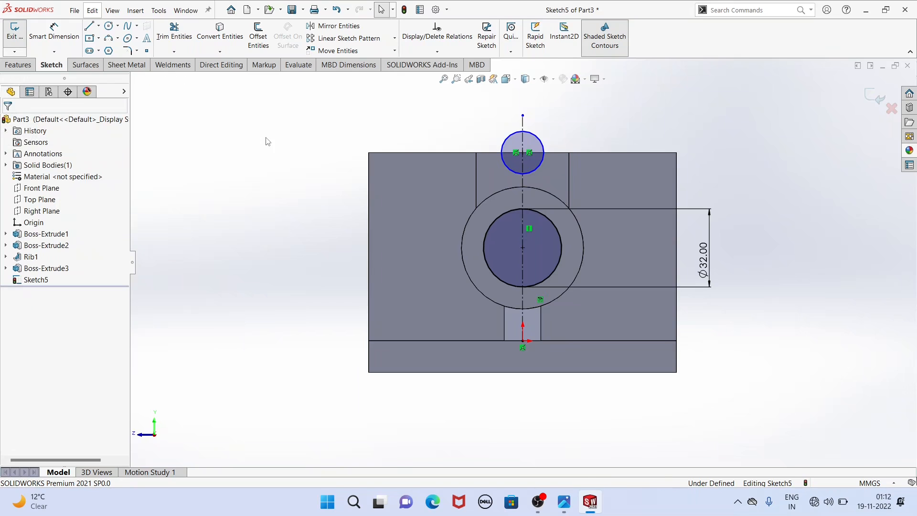
Dimension the diameter of the circle on the block's upper edge to 18 mm.
left_click(53, 29)
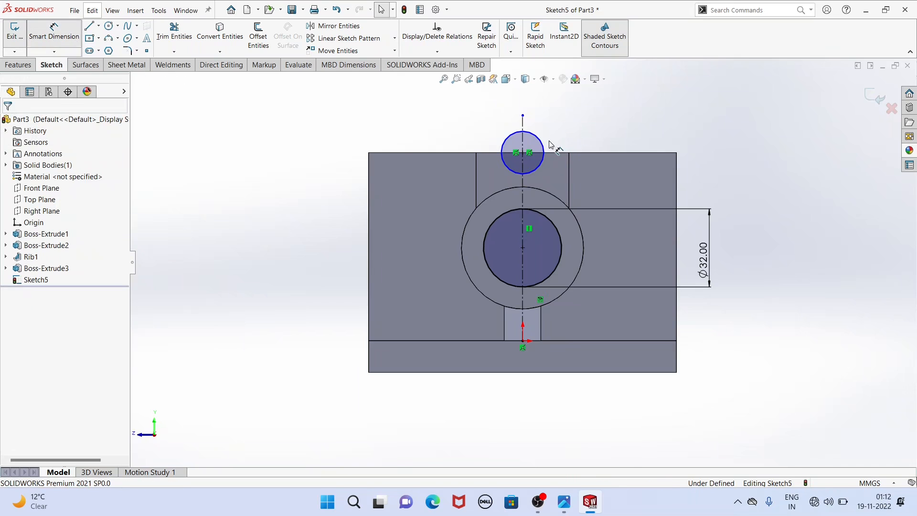
left_click(545, 148)
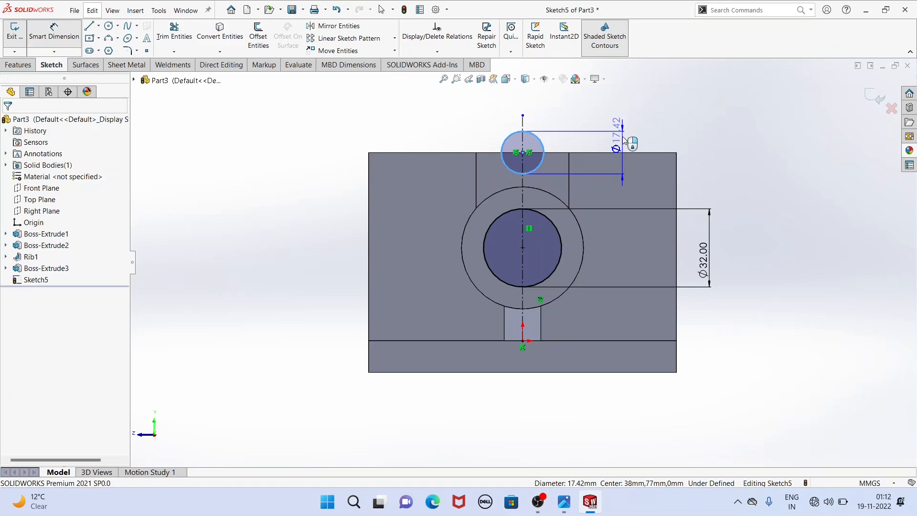
left_click(624, 140)
type("18")
key("Return")
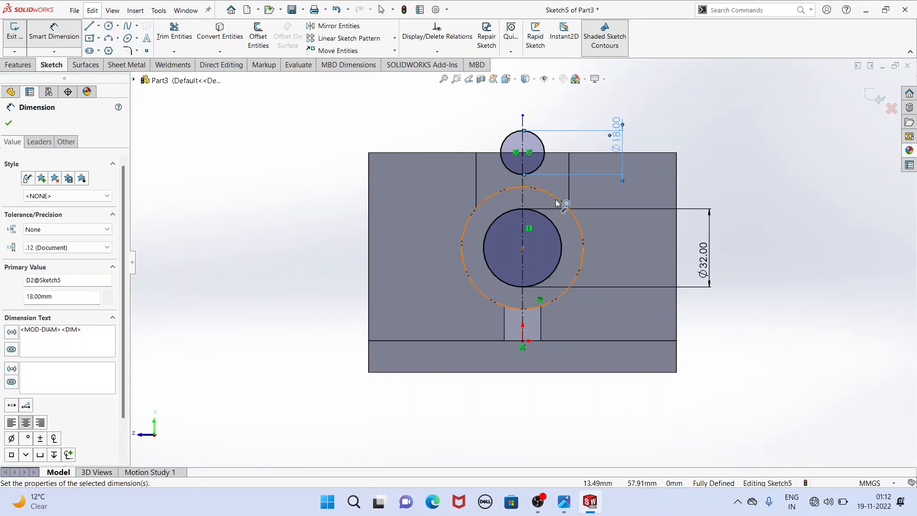
Cut-extrude both circles with the Through All - Both end condition to form the boss bore and the upper groove.
key("ctrl+7")
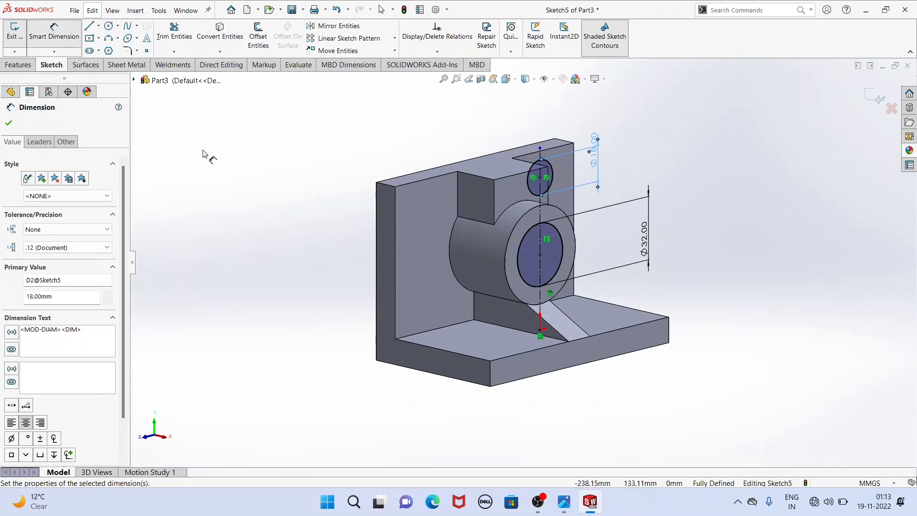
left_click(21, 65)
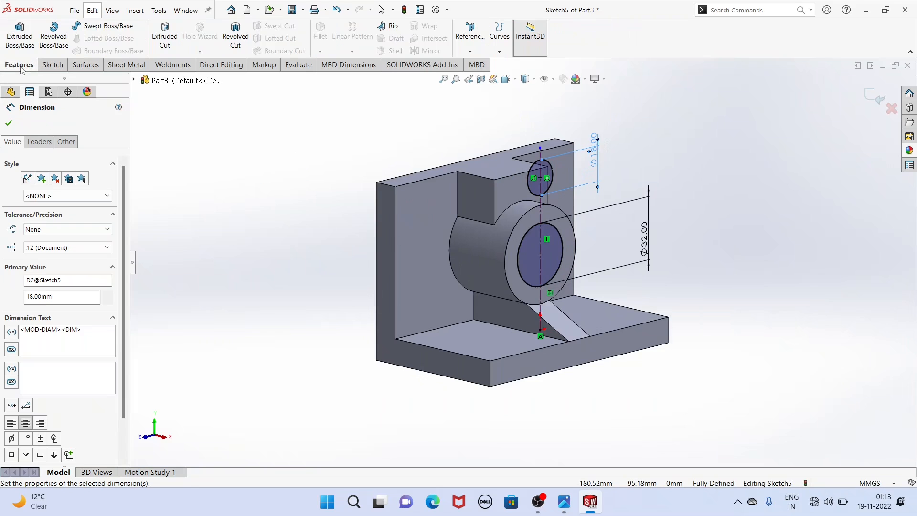
left_click(171, 38)
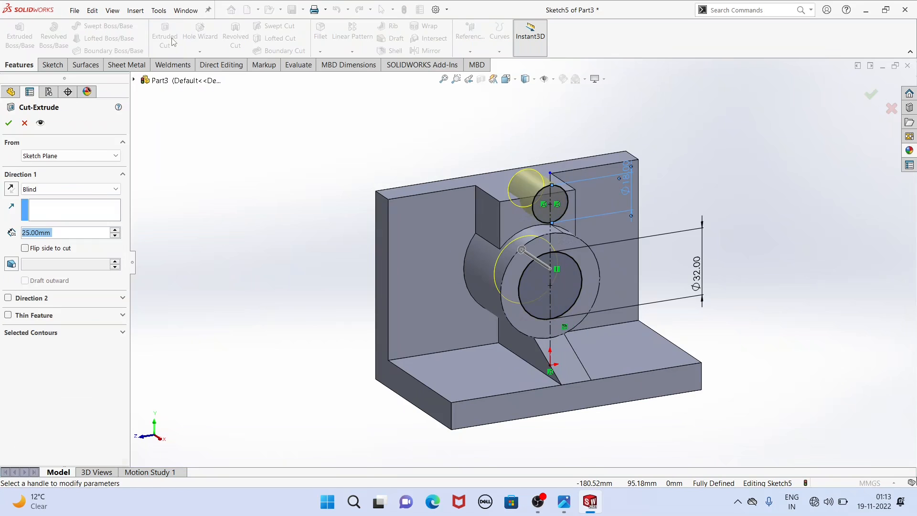
left_click(62, 189)
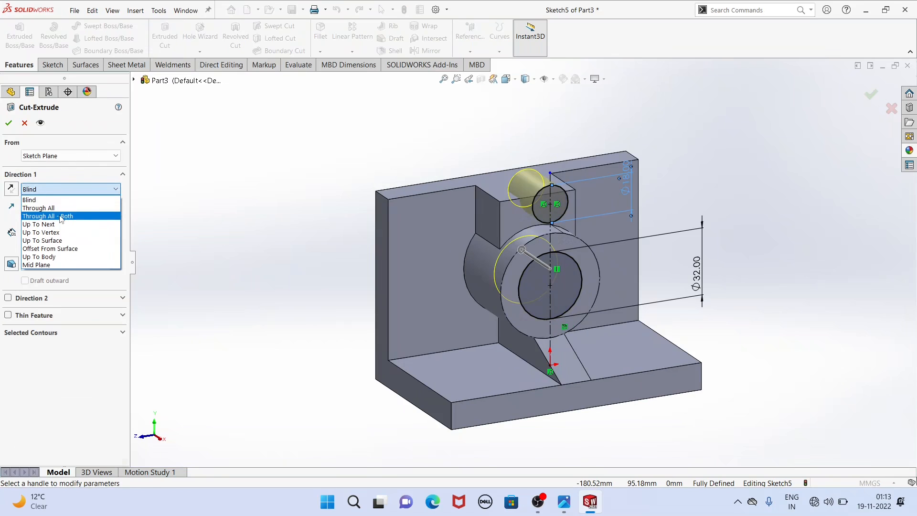
left_click(61, 217)
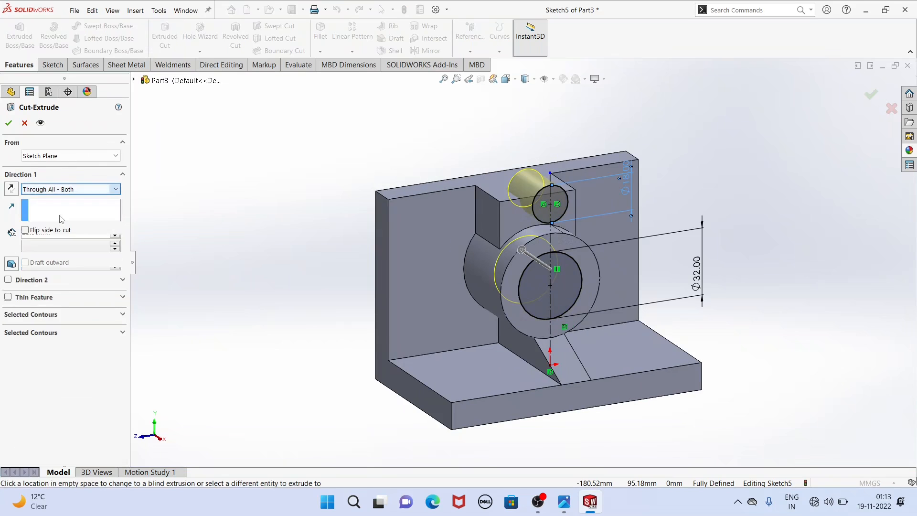
left_click(8, 123)
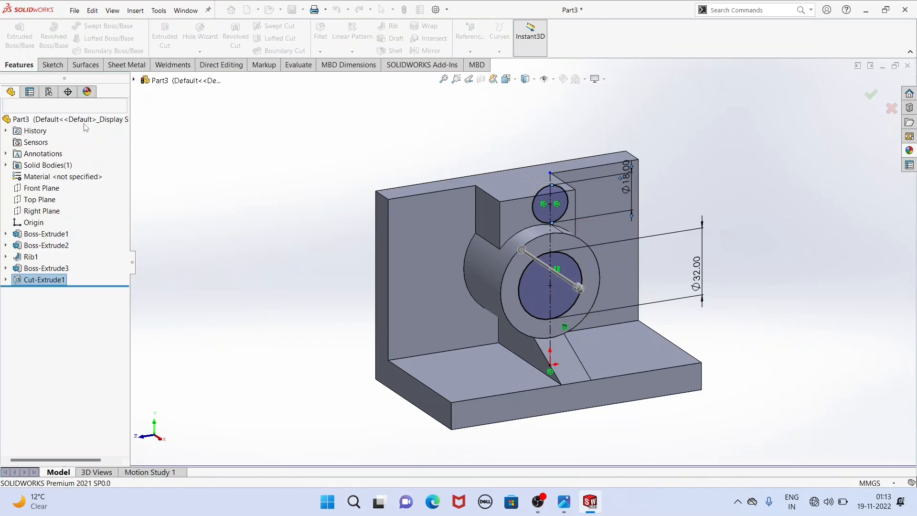
Consult the reference drawing for the plate's hole dimensions and start a sketch on the vertical plate's inner face.
middle_click_drag(331, 195, 352, 209)
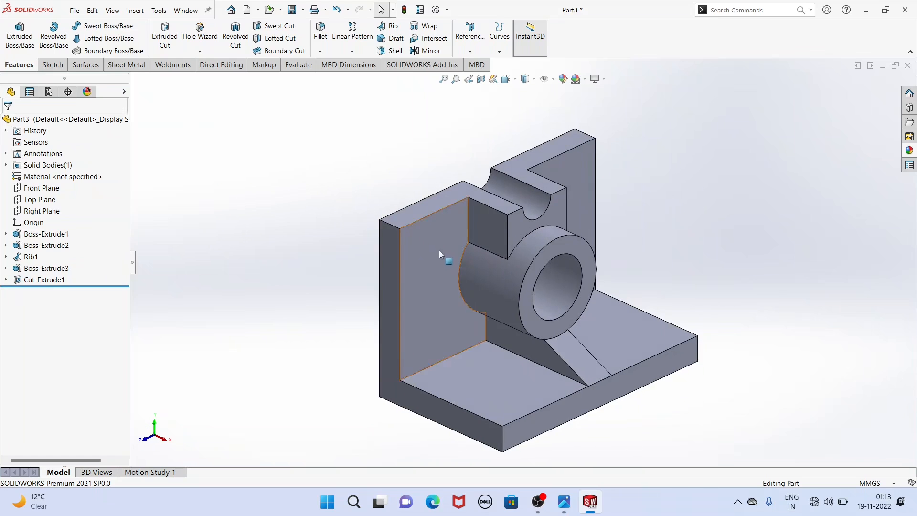
scroll(439, 251, "up", 1)
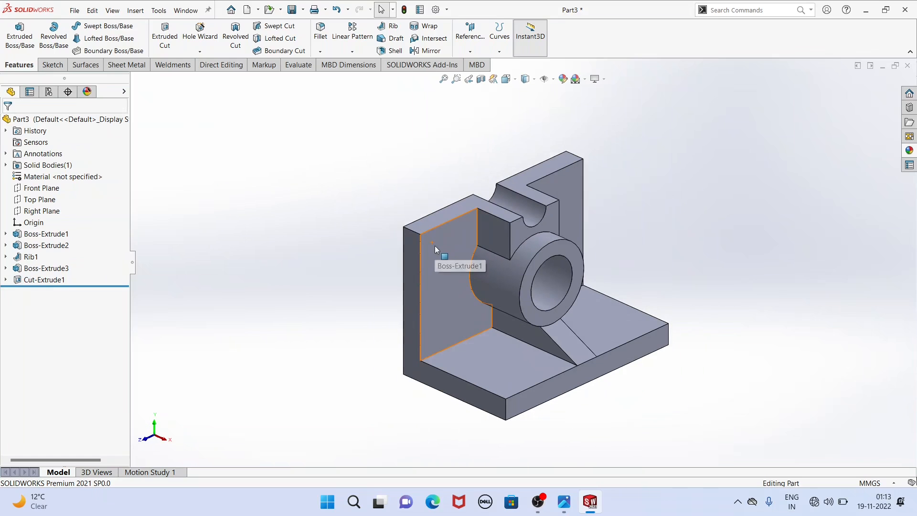
left_click(565, 505)
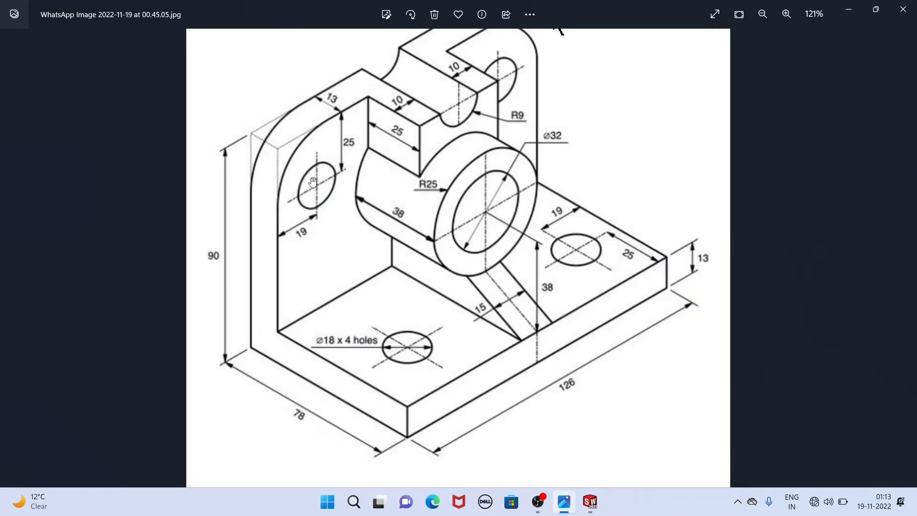
left_click(591, 503)
middle_click_drag(346, 308, 330, 294)
left_click(441, 271)
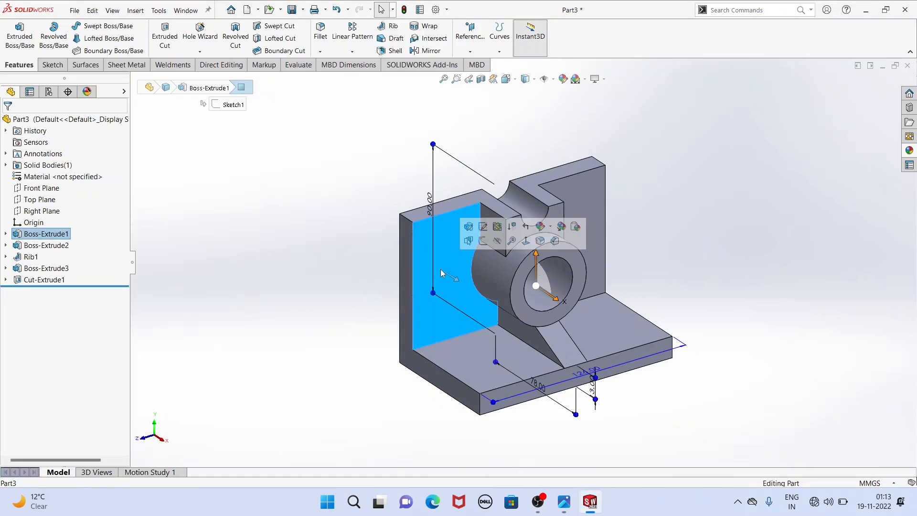
left_click(483, 241)
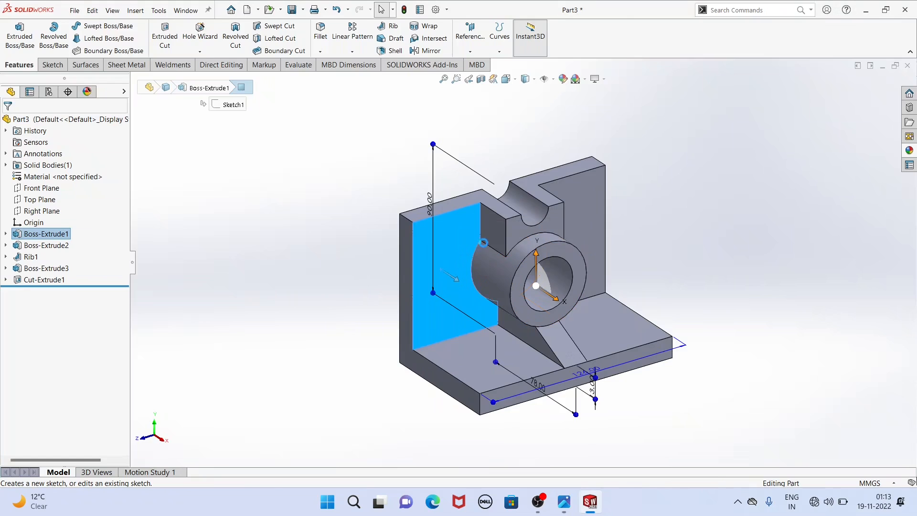
left_click(536, 123)
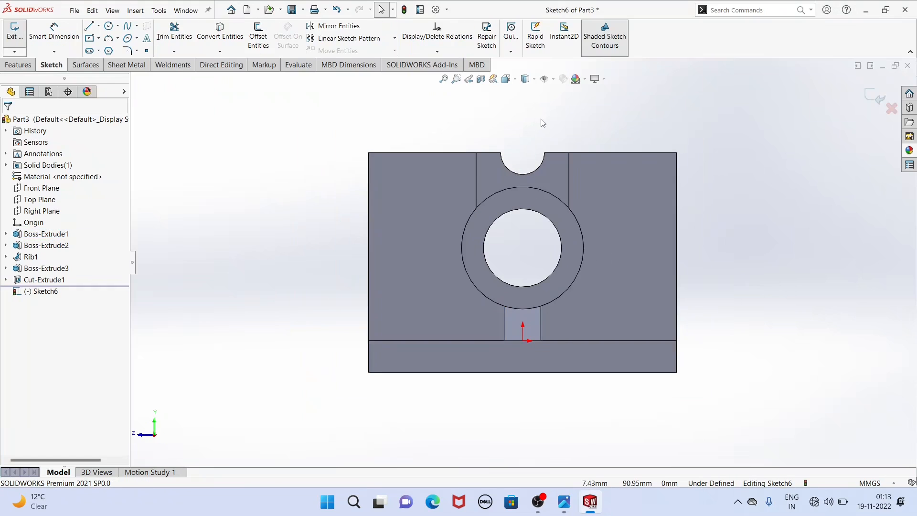
Sketch a circle about 16 mm in diameter on the vertical plate near its upper corner, beside the grooved block.
scroll(542, 86, "down", 2)
left_click(109, 27)
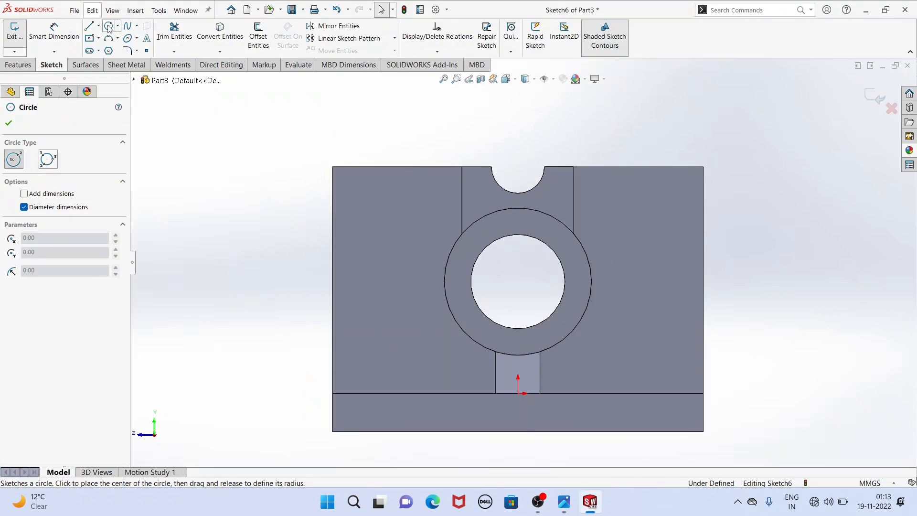
left_click(378, 213)
left_click(396, 233)
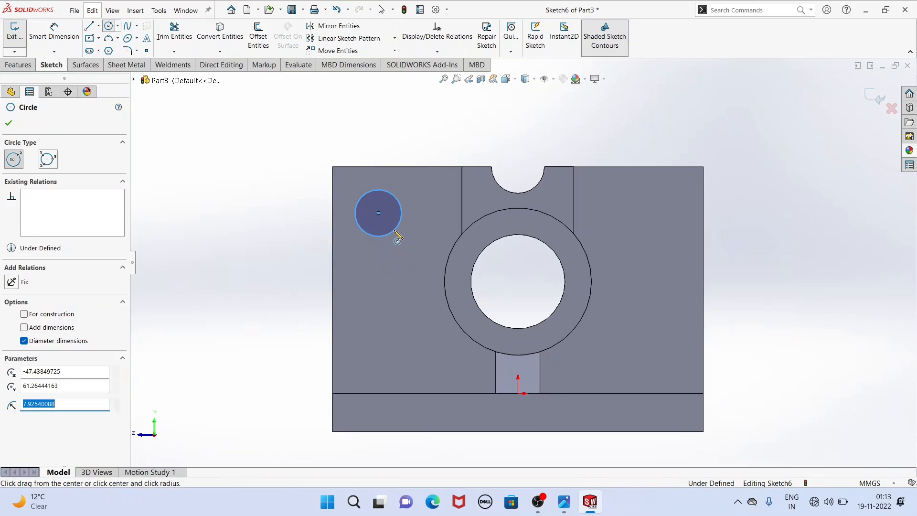
Dimension the diameter of the vertical plate's circle to 18 mm.
left_click(54, 32)
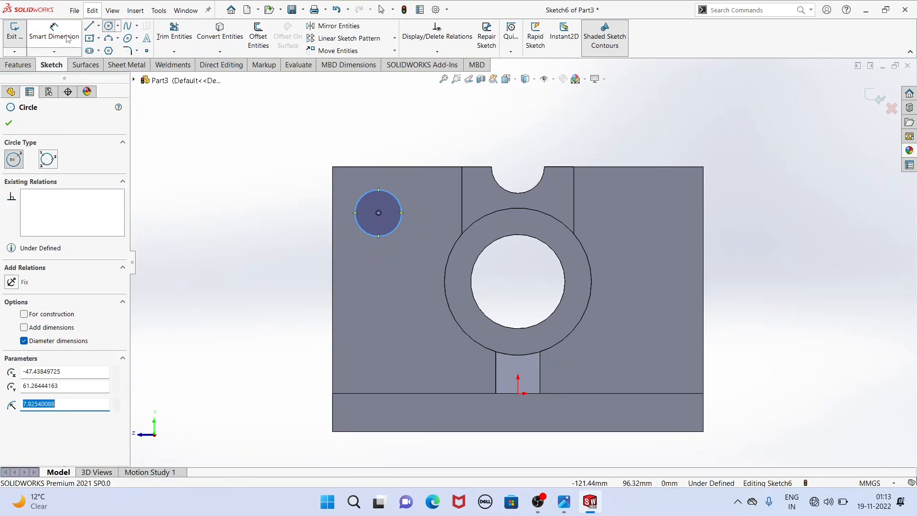
left_click(380, 189)
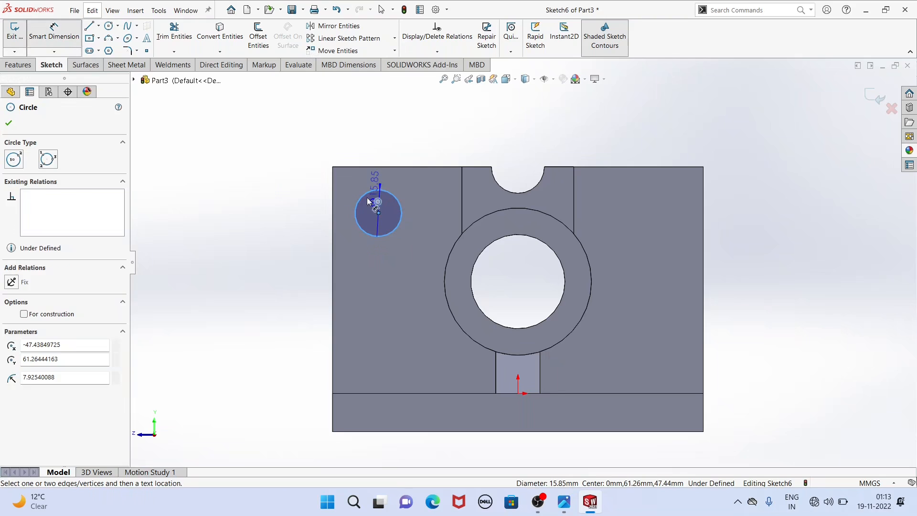
left_click(307, 217)
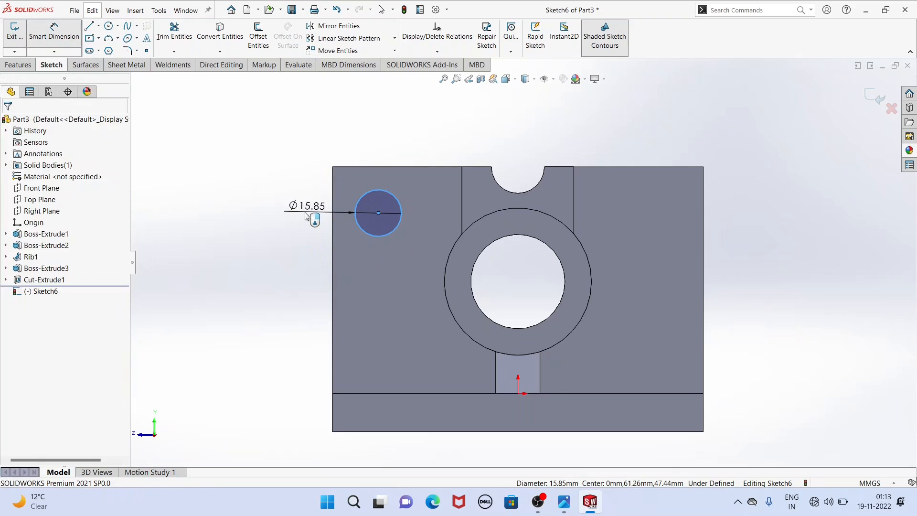
type("18")
key("Return")
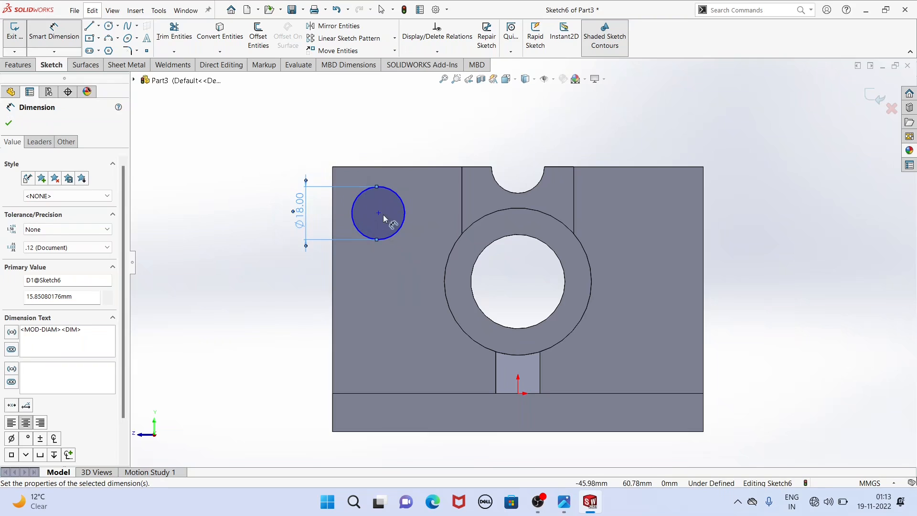
Dimension the circle's center 19 mm from the vertical plate's nearest side edge.
left_click(379, 213)
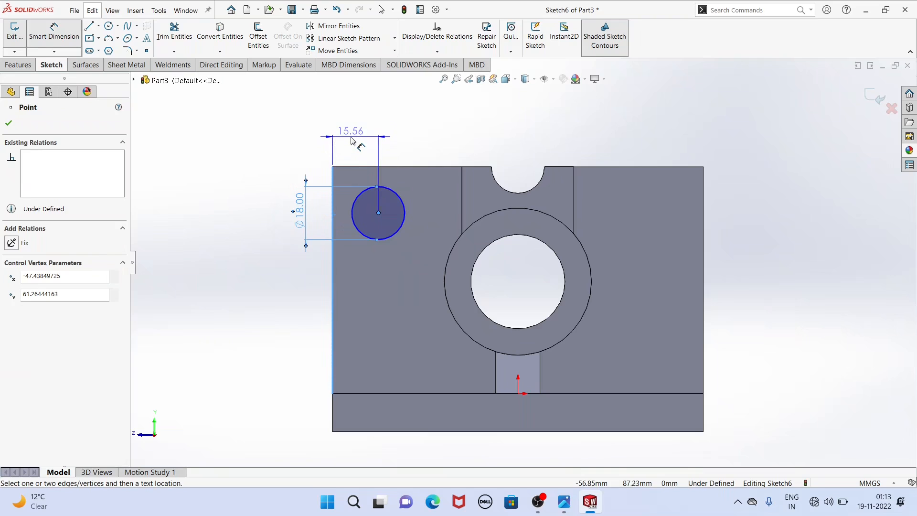
left_click(348, 139)
double_click(349, 130)
type("19")
key("Return")
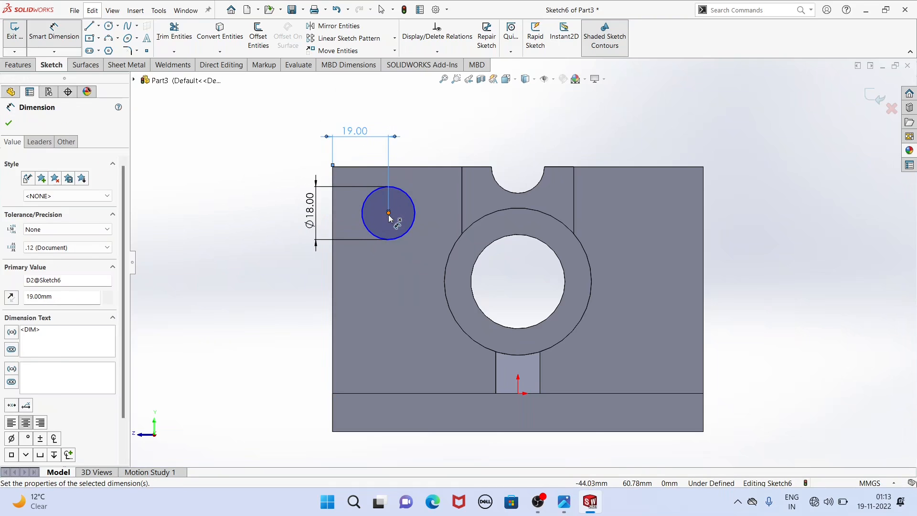
Dimension the circle's center 25 mm below the vertical plate's upper edge.
left_click(388, 213)
left_click(404, 171)
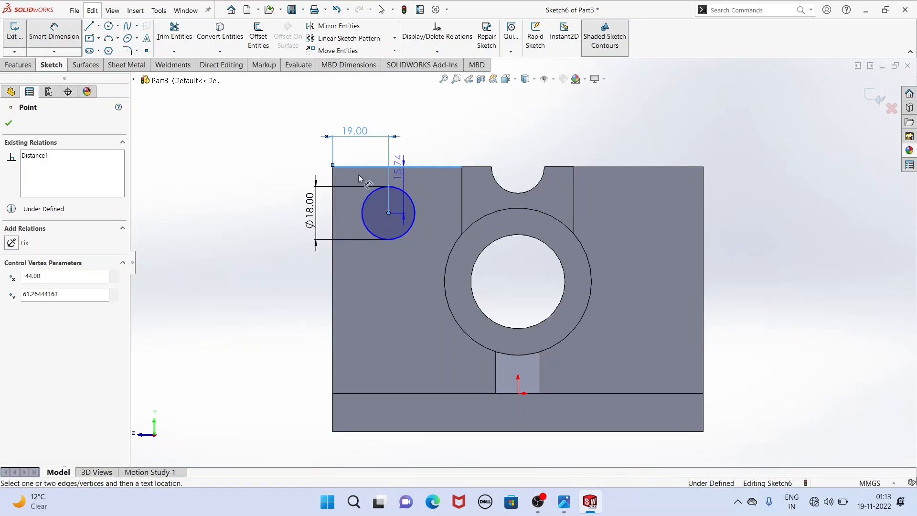
left_click(267, 185)
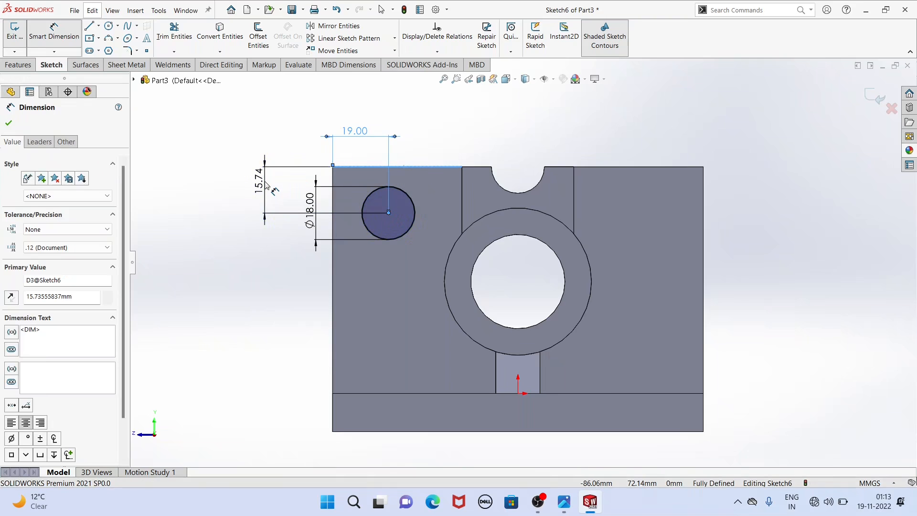
type("25")
key("Return")
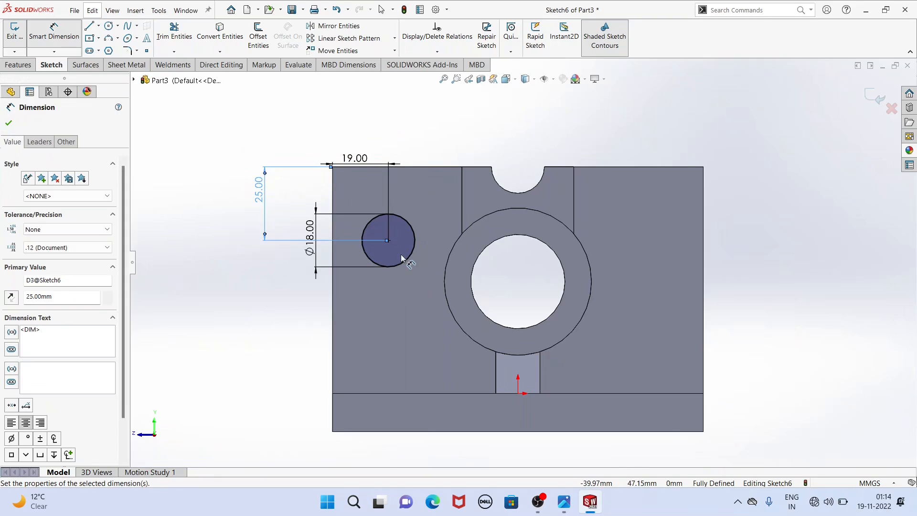
Sketch a vertical centerline from the origin up past the plate's upper edge.
left_click(98, 26)
left_click(115, 50)
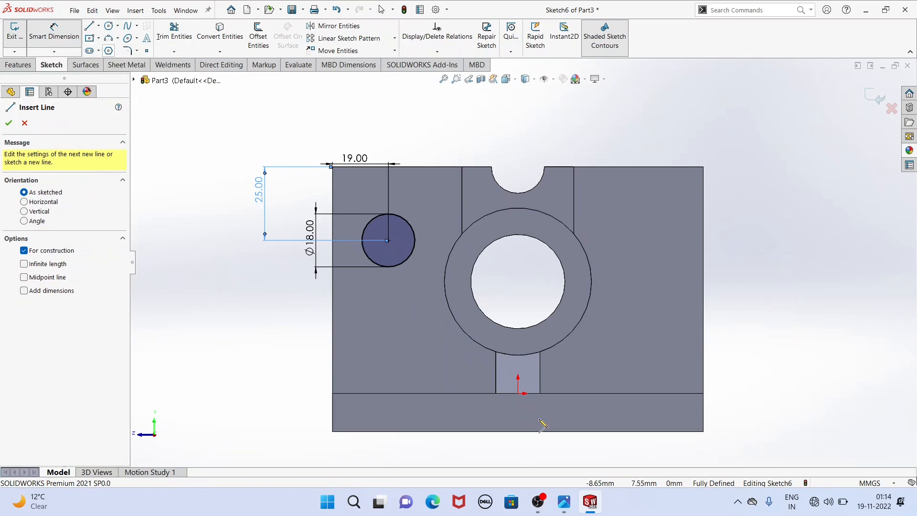
left_click(518, 393)
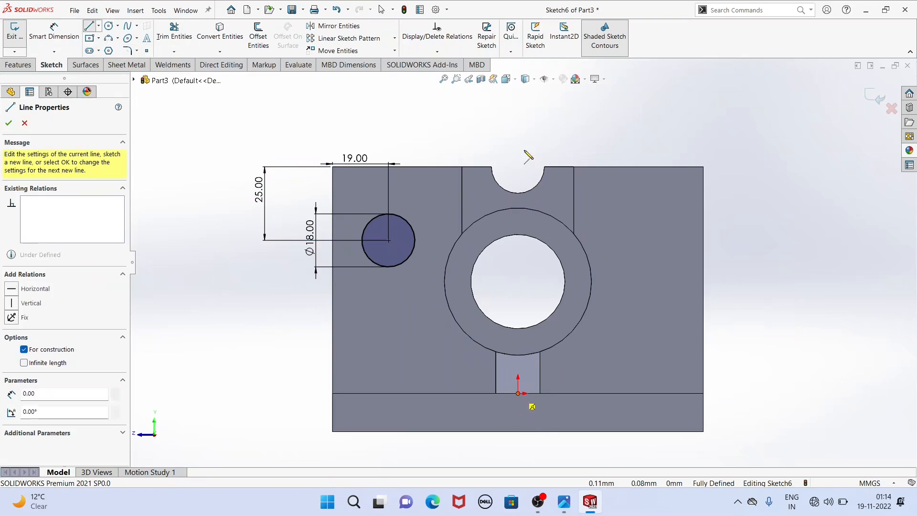
left_click(518, 117)
right_click(402, 121)
left_click(422, 131)
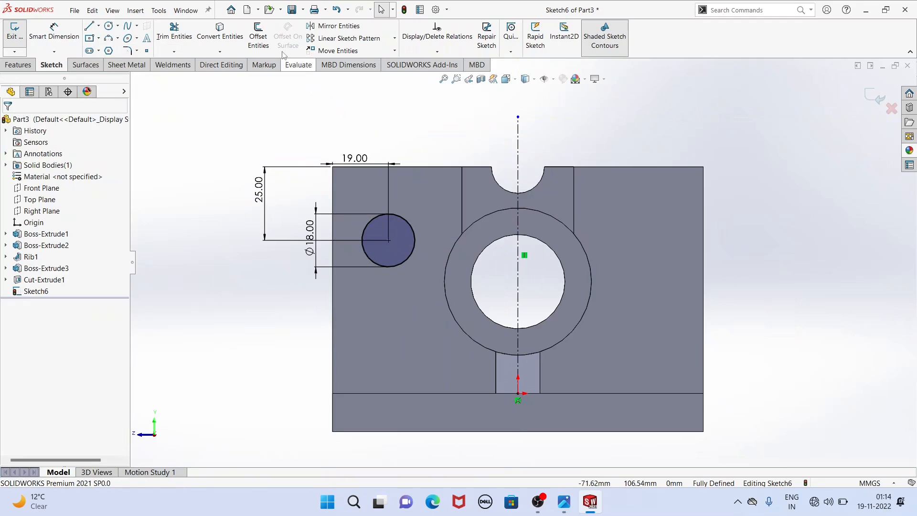
Mirror the 18 mm circle about the vertical centerline to the other side of the plate.
left_click(321, 26)
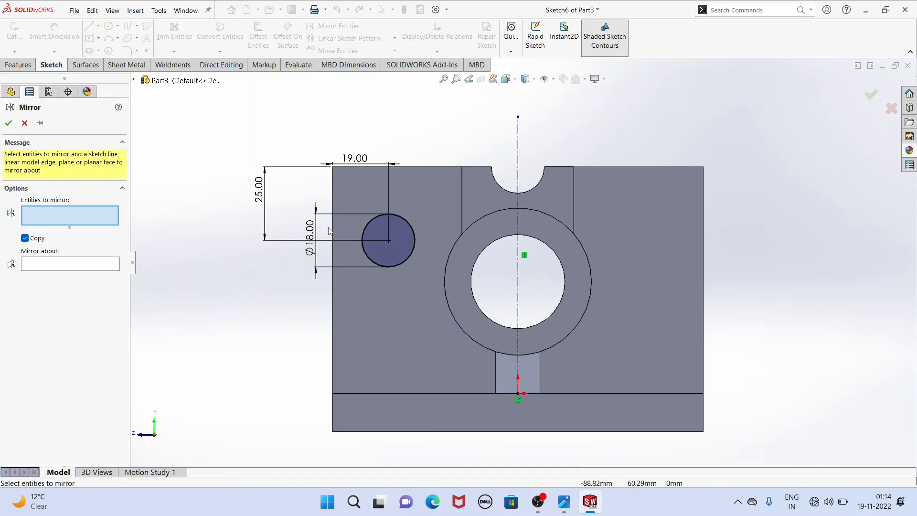
left_click(380, 264)
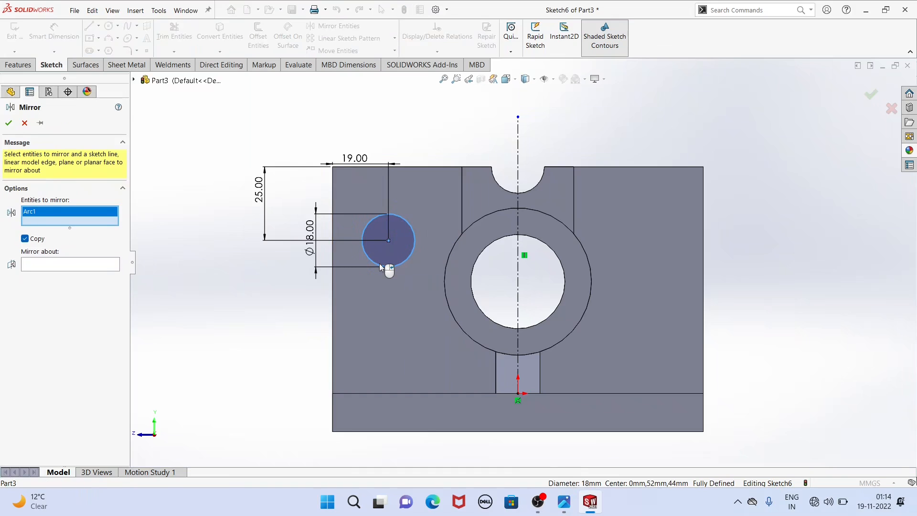
left_click(49, 268)
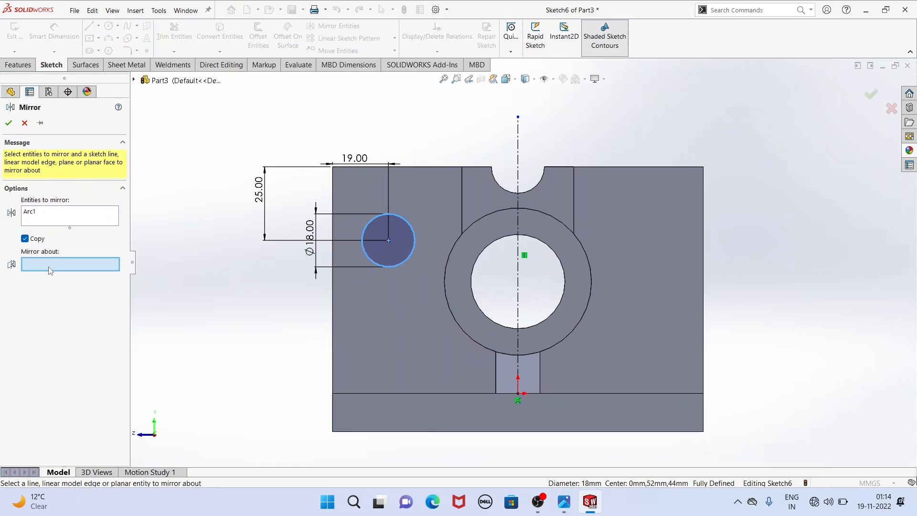
left_click(518, 185)
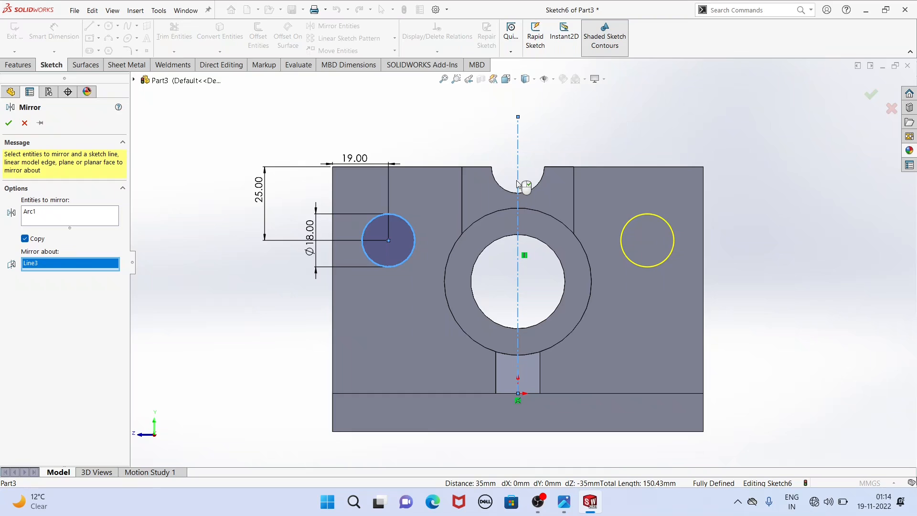
left_click(8, 123)
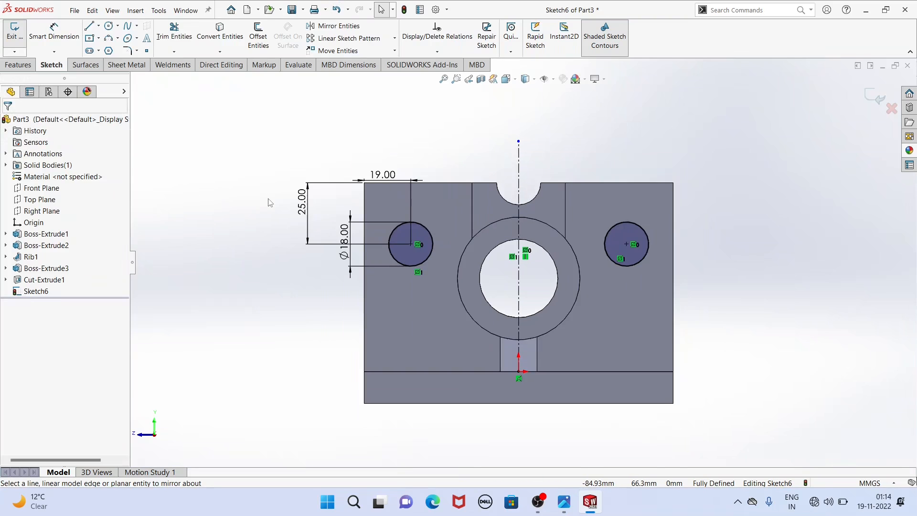
Cut-extrude both 18 mm circles with the Through All end condition to make the vertical plate's mounting holes.
key("ctrl+7")
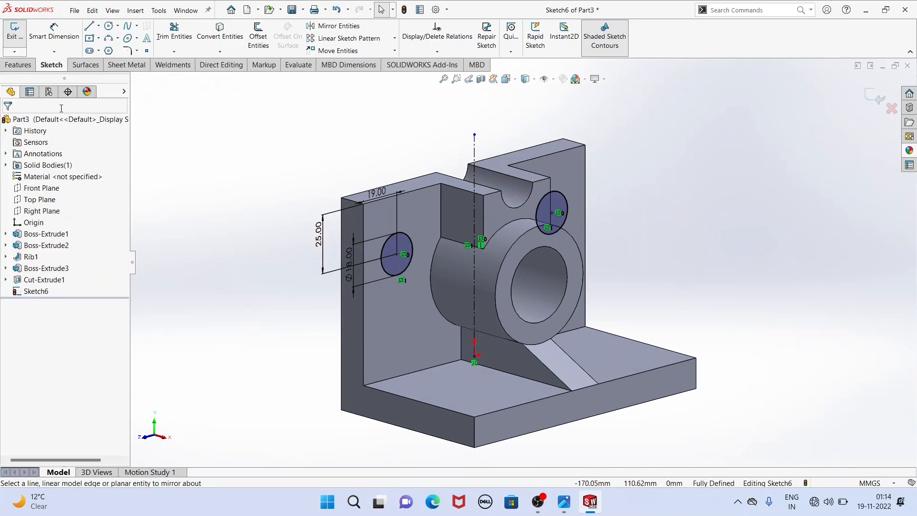
left_click(16, 65)
left_click(172, 42)
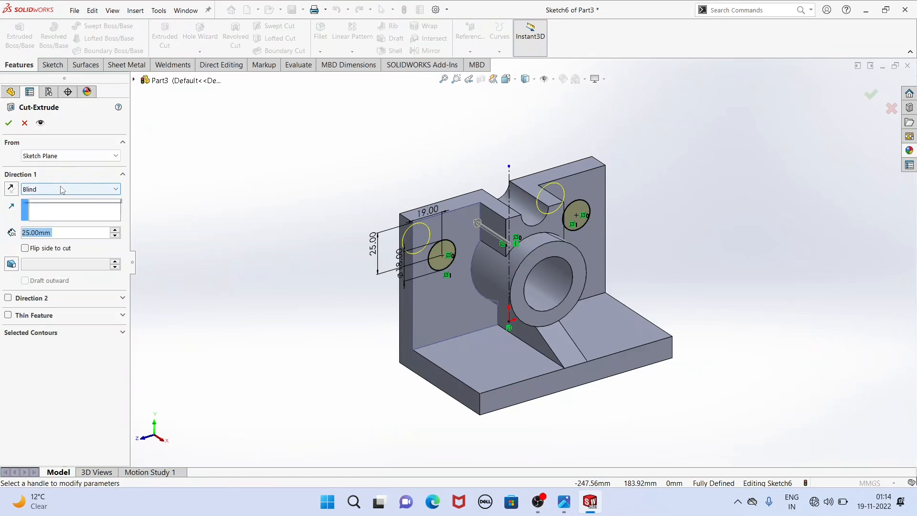
left_click(62, 189)
left_click(55, 203)
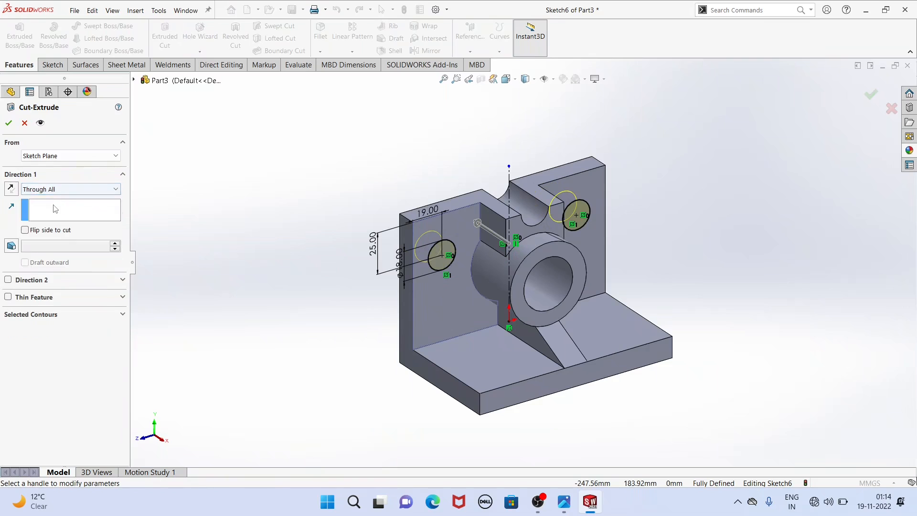
left_click(8, 124)
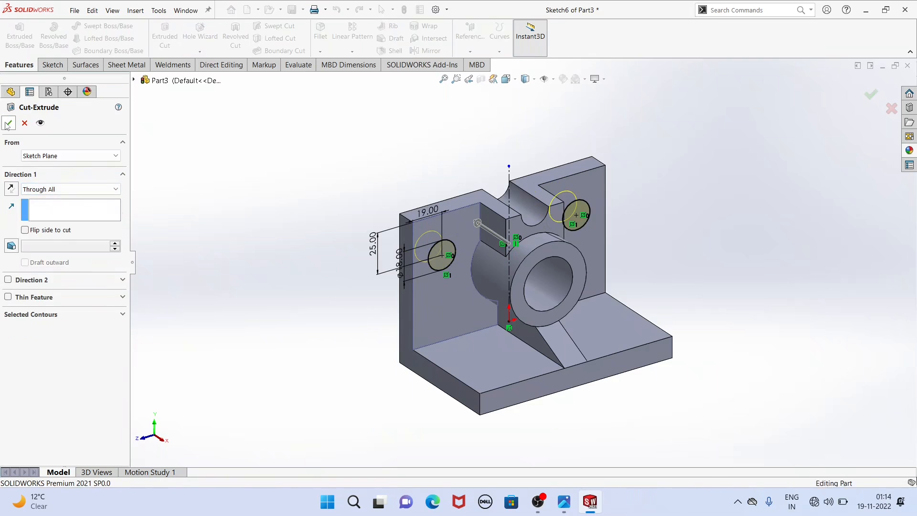
left_click(316, 194)
Start a sketch on the base plate's upper face and draw a circle about 21 mm in diameter near an outer corner.
mouse_move(322, 198)
middle_mouse_down()
mouse_move(256, 193)
mouse_move(363, 197)
mouse_move(270, 191)
mouse_move(338, 202)
middle_mouse_up()
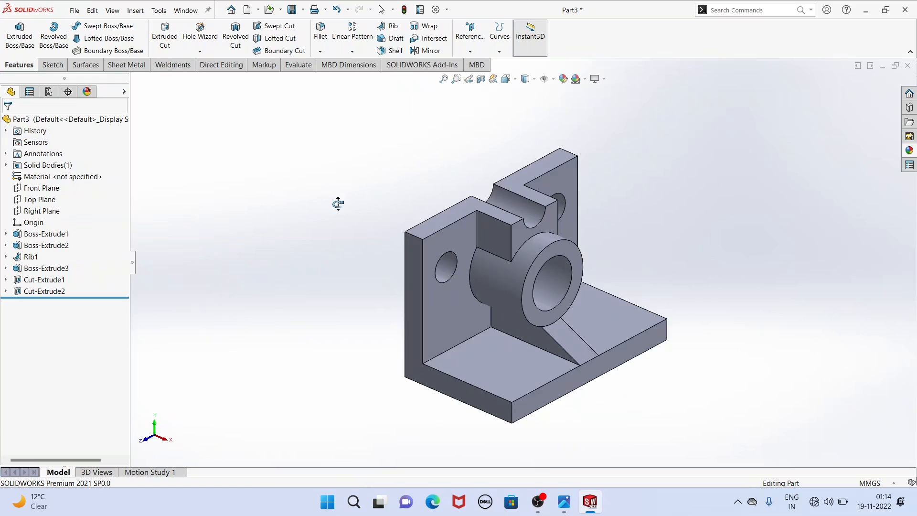
left_click(530, 378)
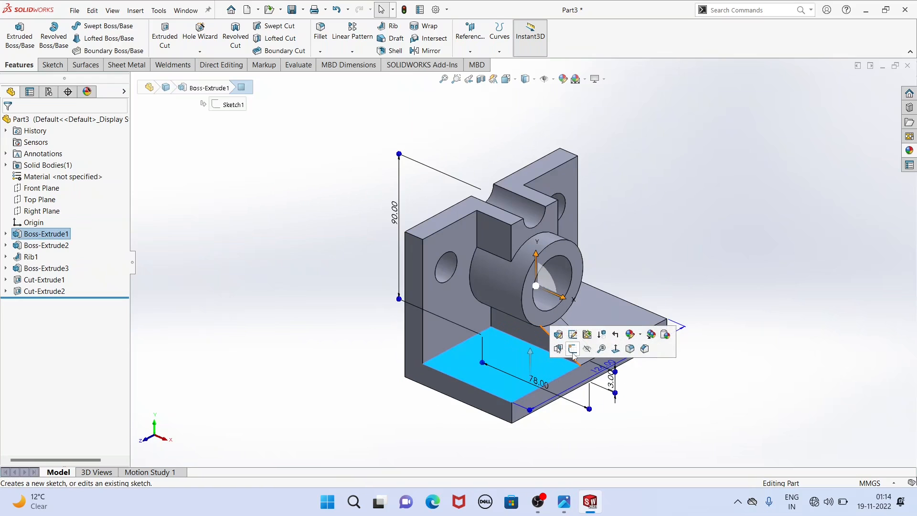
left_click(573, 352)
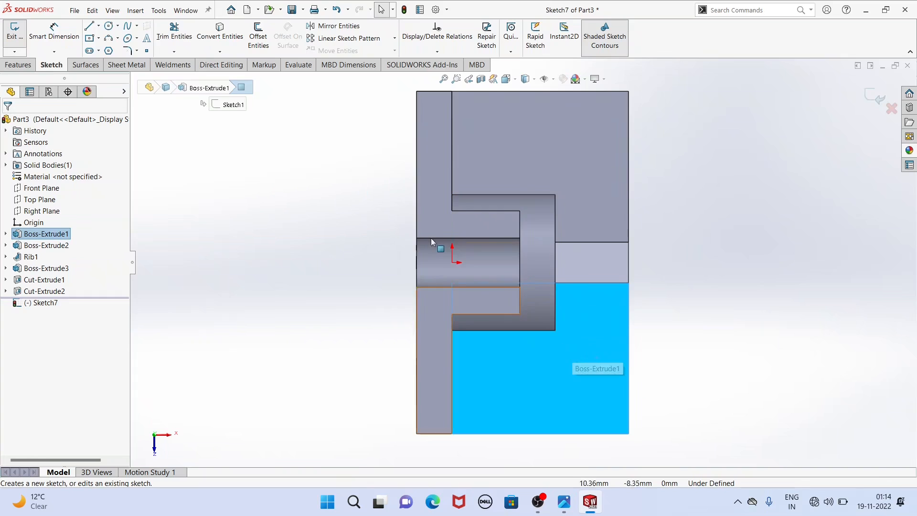
left_click(588, 131)
left_click(604, 156)
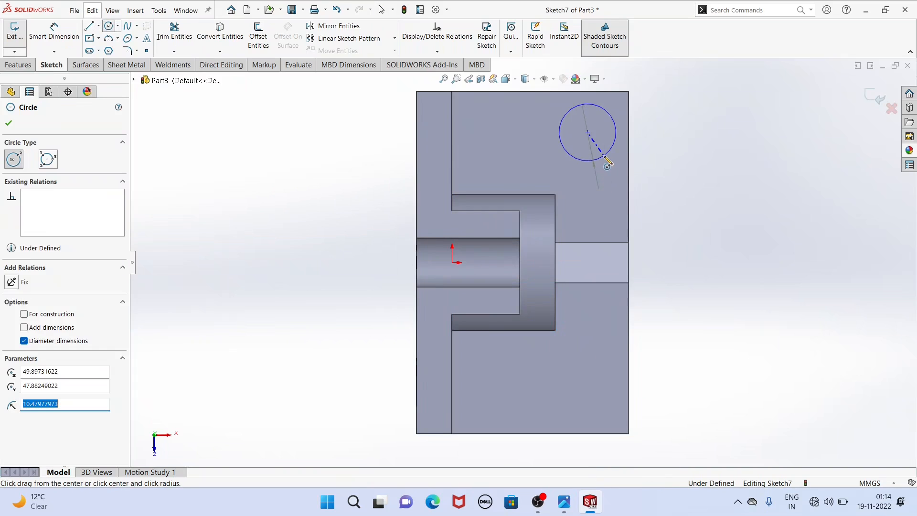
Dimension the diameter of the base plate's circle to 18 mm.
scroll(605, 157, "up", 1)
left_click(79, 44)
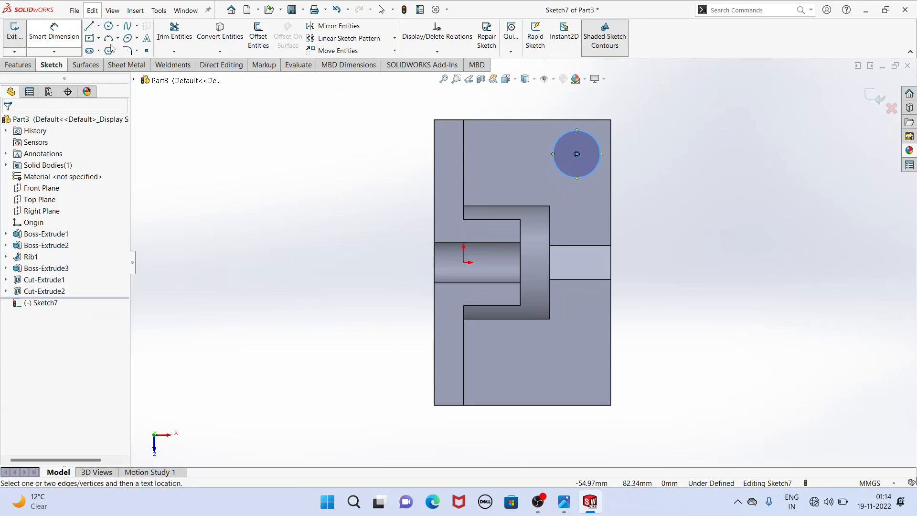
left_click(571, 177)
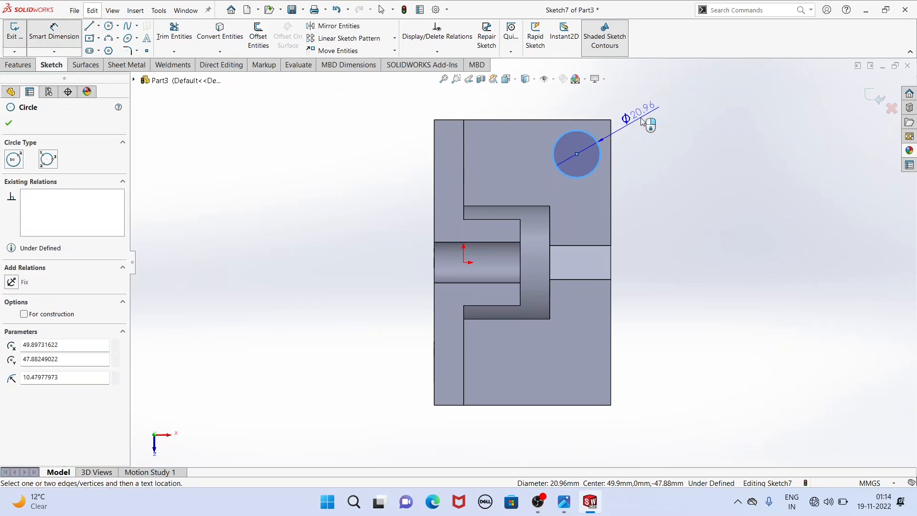
left_click(641, 121)
type("18")
key("Return")
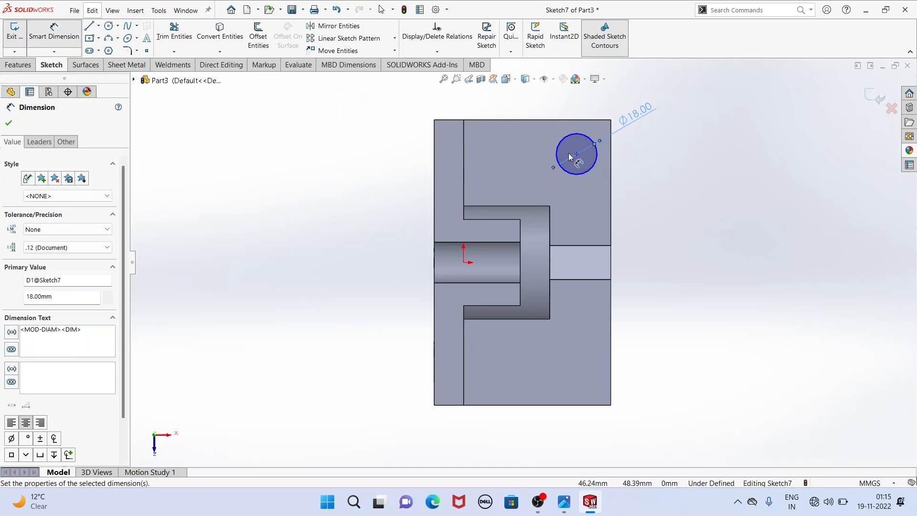
Dimension the circle's center 19 mm from the base plate's nearest short side edge.
left_click(576, 155)
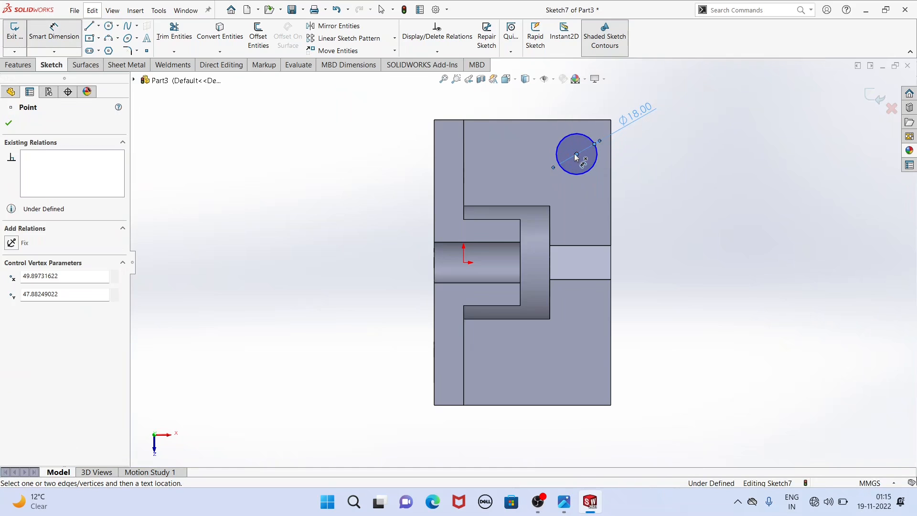
left_click(572, 121)
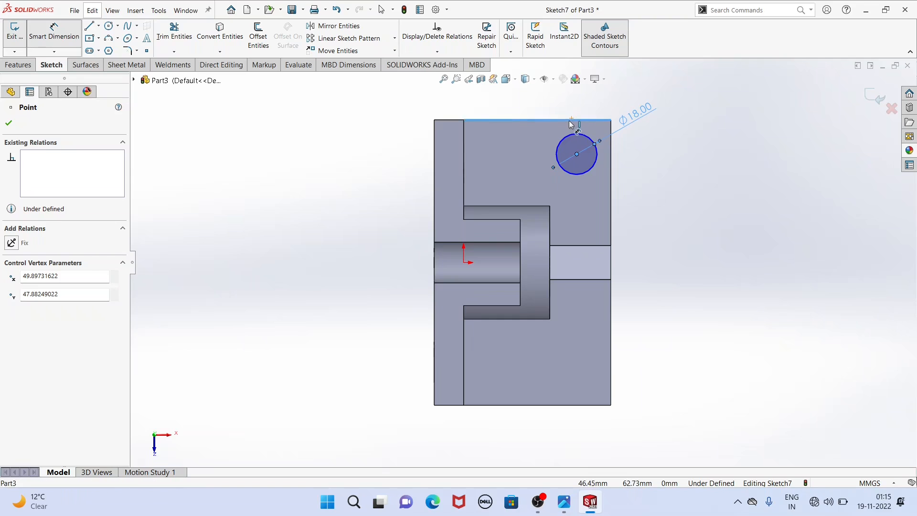
left_click(679, 132)
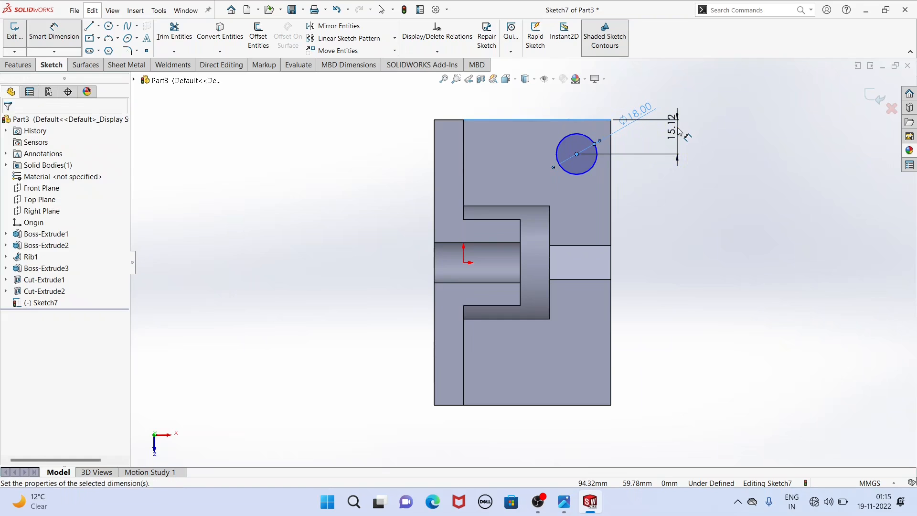
key("Return")
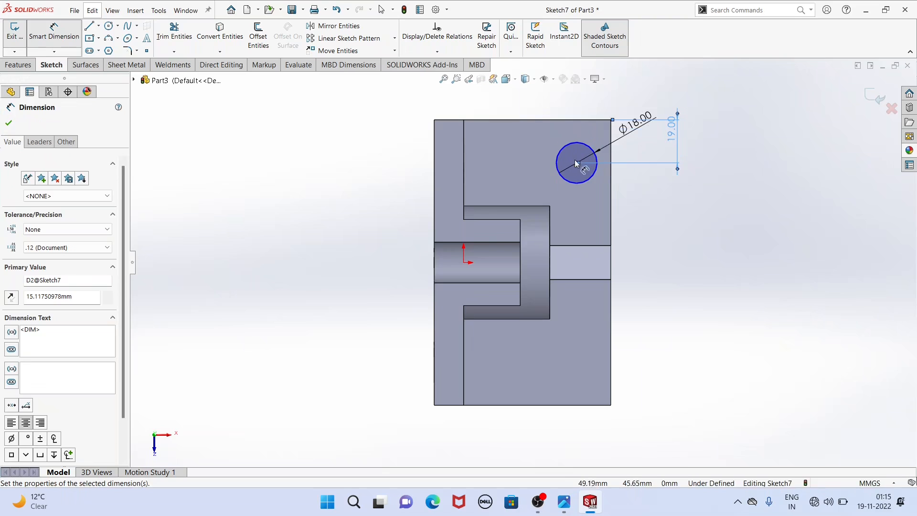
Dimension the circle's center 25 mm from the base plate's outer long edge.
left_click(593, 165)
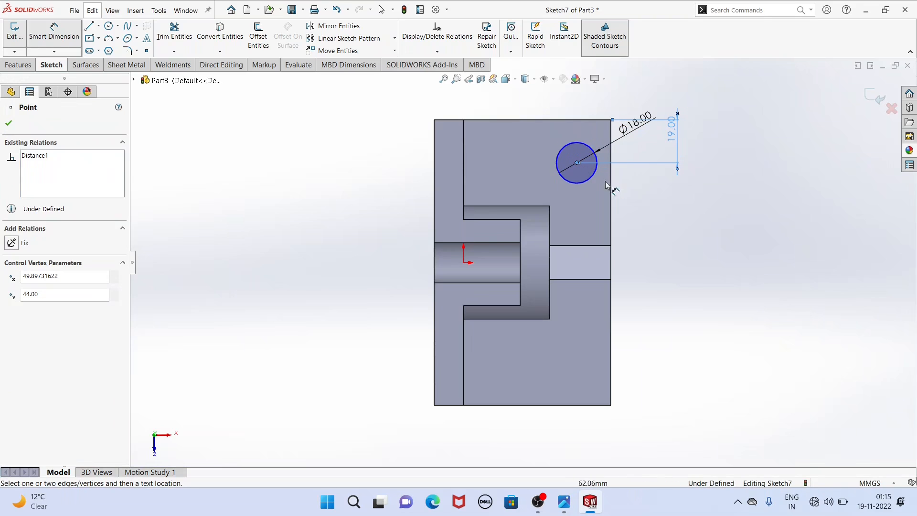
left_click(612, 194)
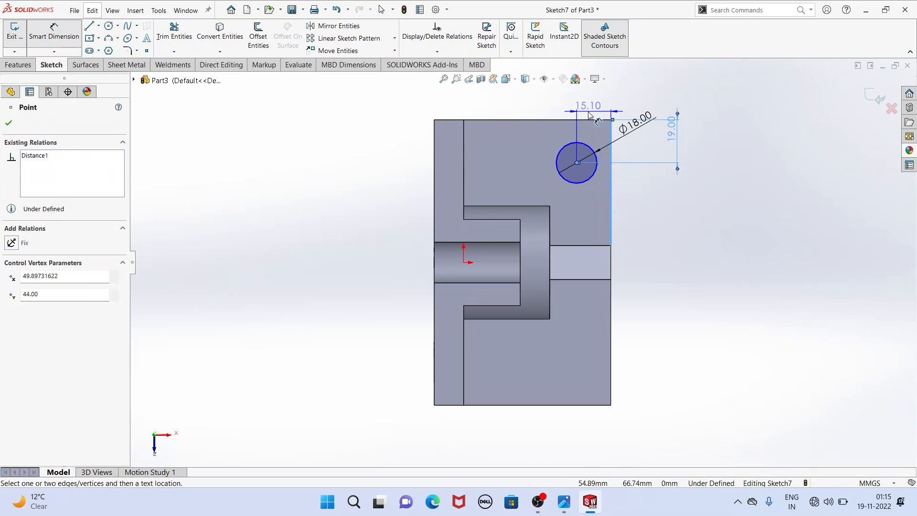
left_click(590, 115)
type("25")
key("Return")
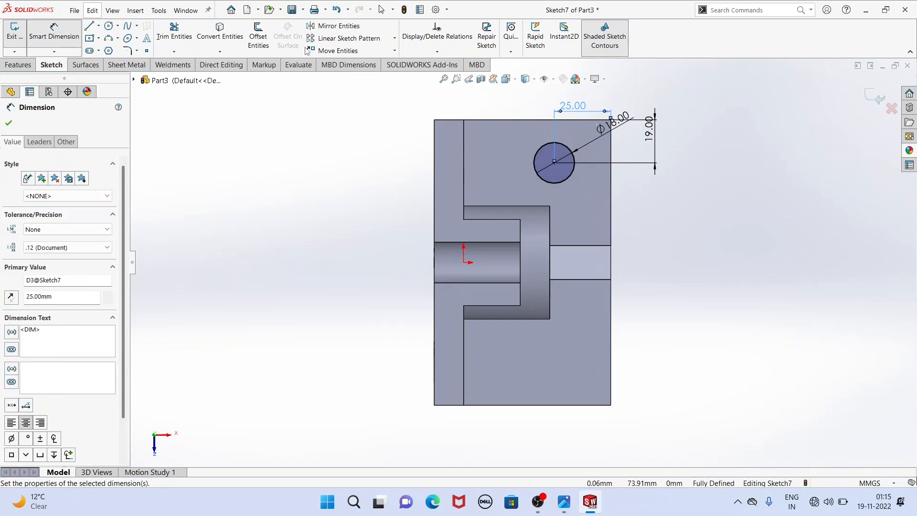
Draw a horizontal centerline from the origin to just beyond the base plate's outer long edge.
left_click(98, 26)
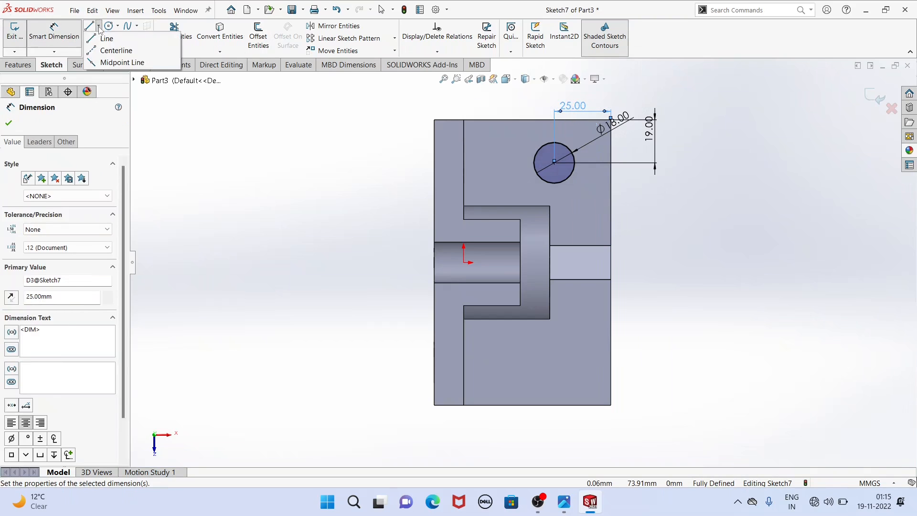
left_click(114, 51)
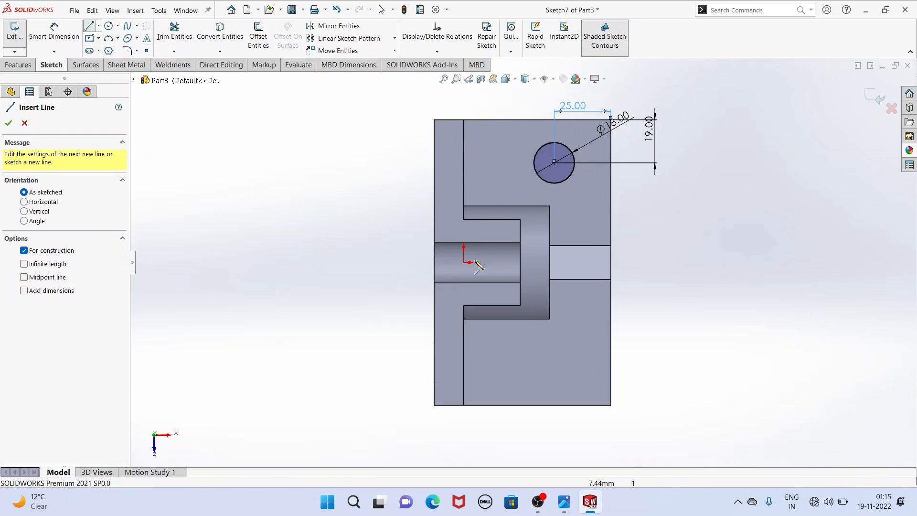
left_click(463, 262)
left_click(639, 263)
right_click(356, 139)
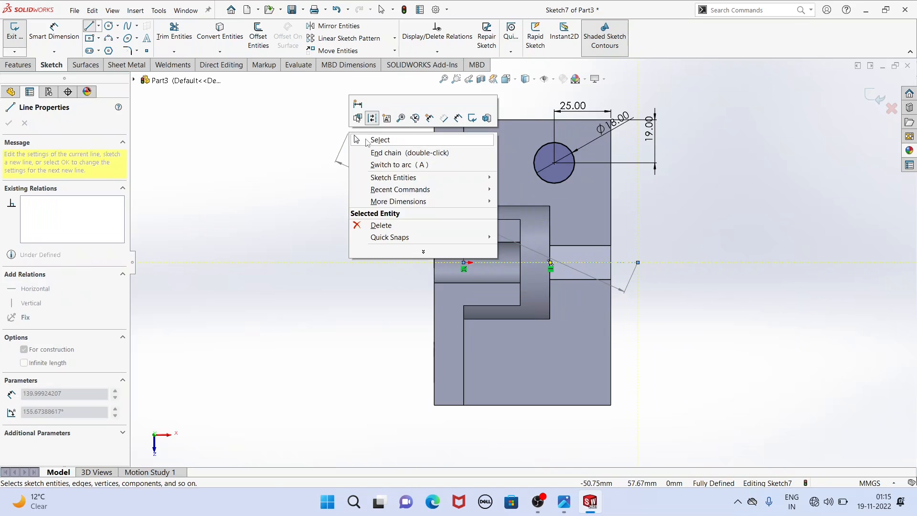
left_click(367, 141)
Mirror the 18 mm circle about the horizontal centerline, keeping the original, to place the second base plate hole.
left_click(346, 27)
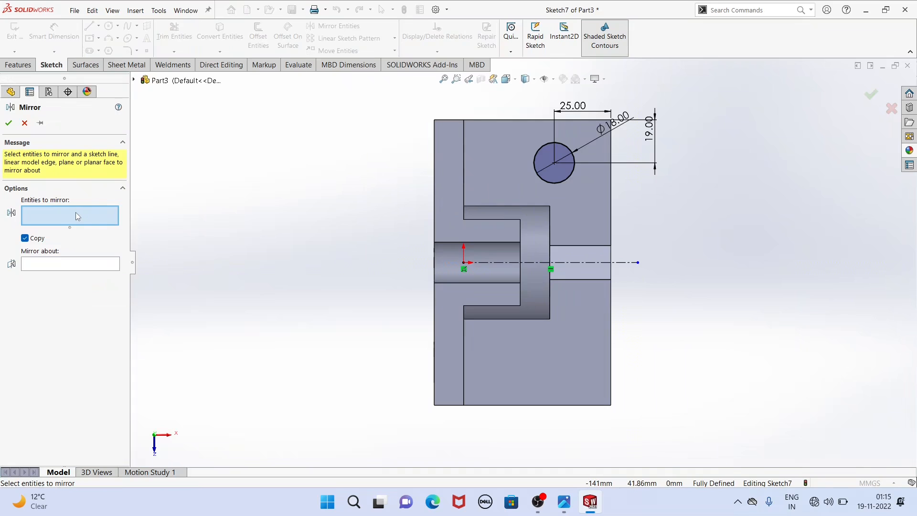
left_click(561, 181)
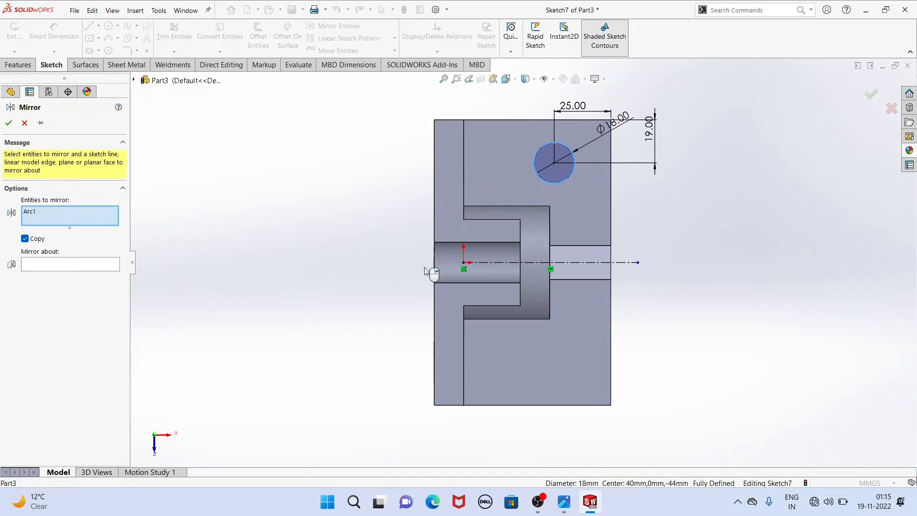
left_click(66, 267)
left_click(526, 263)
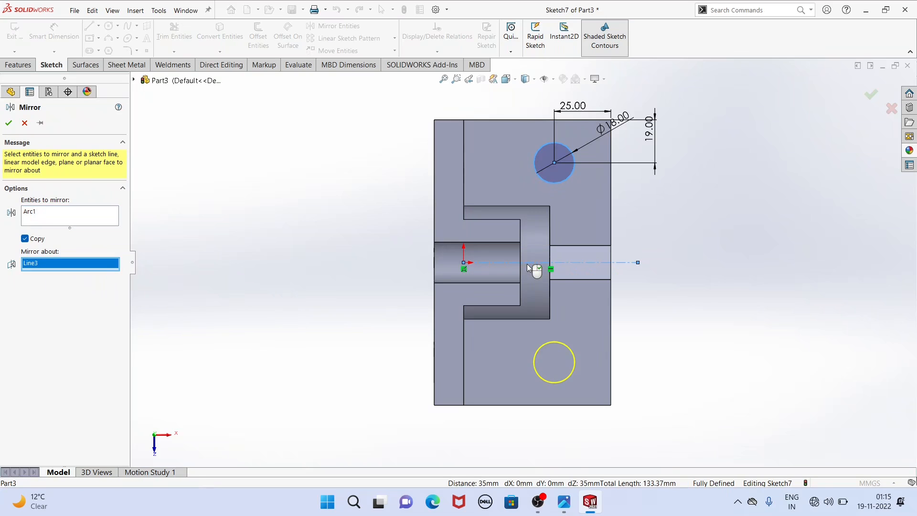
left_click(9, 123)
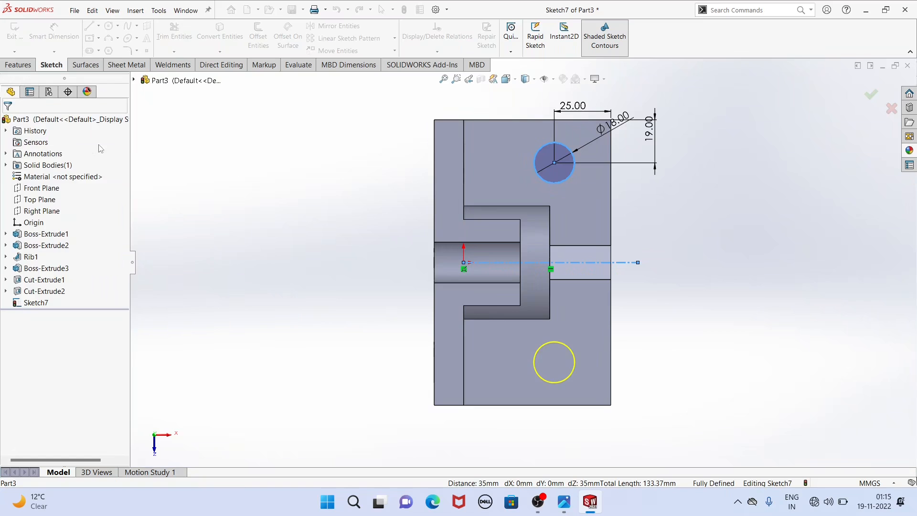
Cut-extrude both circles on the base plate with the Through All end condition to make its mounting holes.
middle_click_drag(375, 200, 362, 183)
key("ctrl+7")
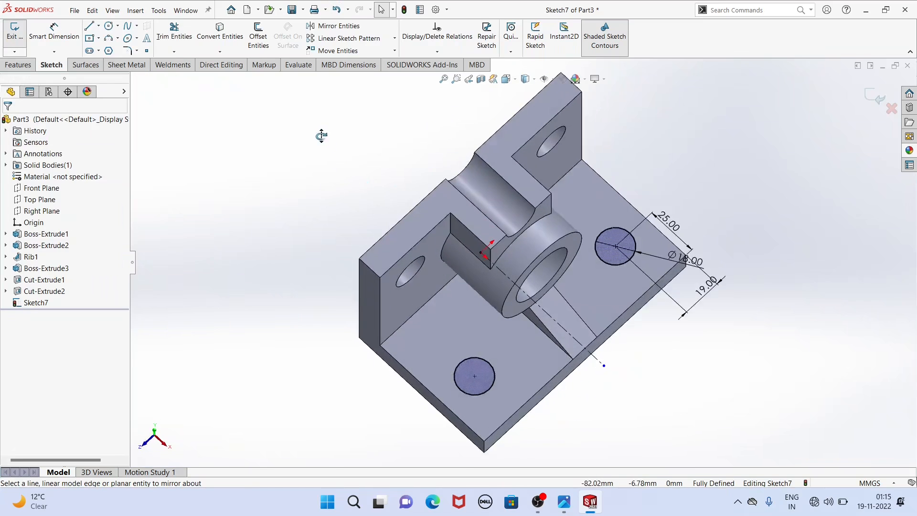
left_click(18, 65)
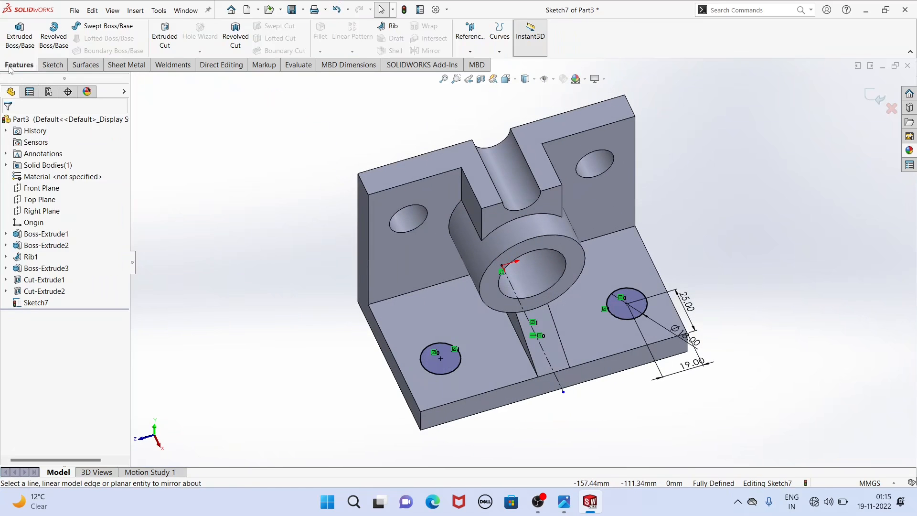
left_click(169, 42)
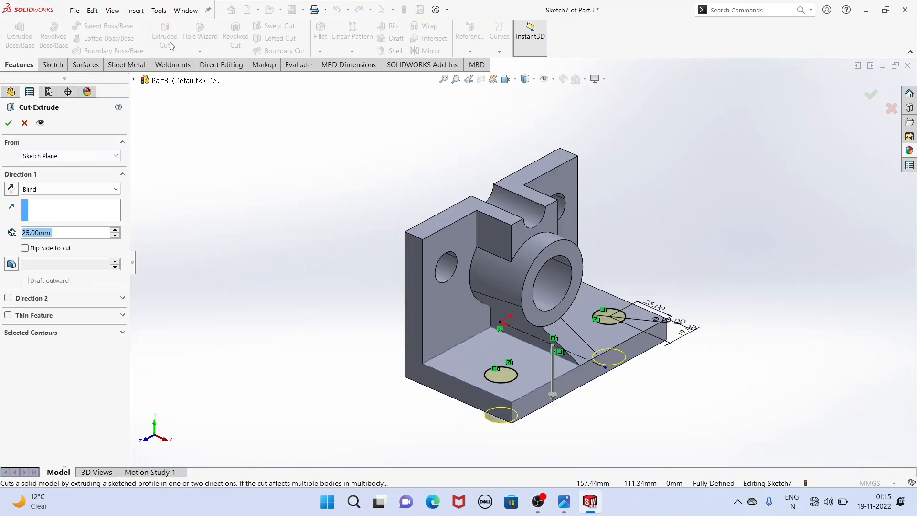
left_click(50, 191)
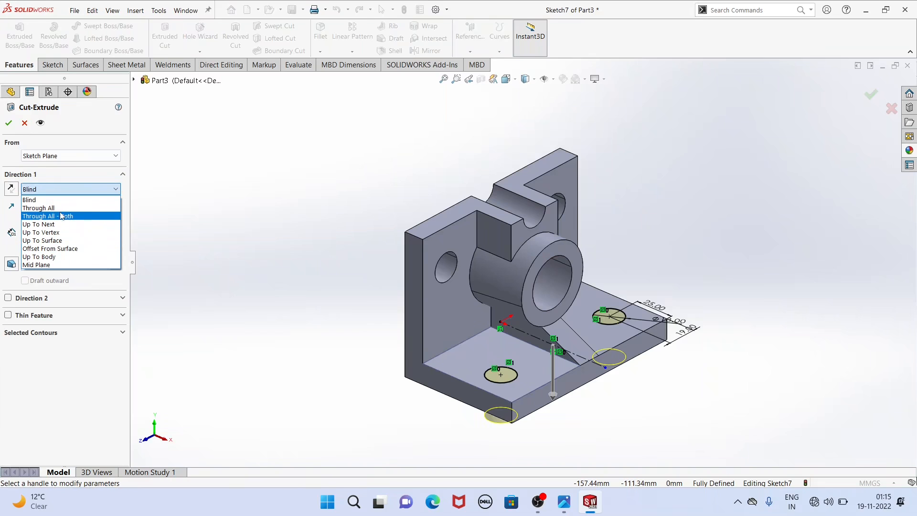
left_click(57, 208)
middle_click_drag(320, 289, 224, 258)
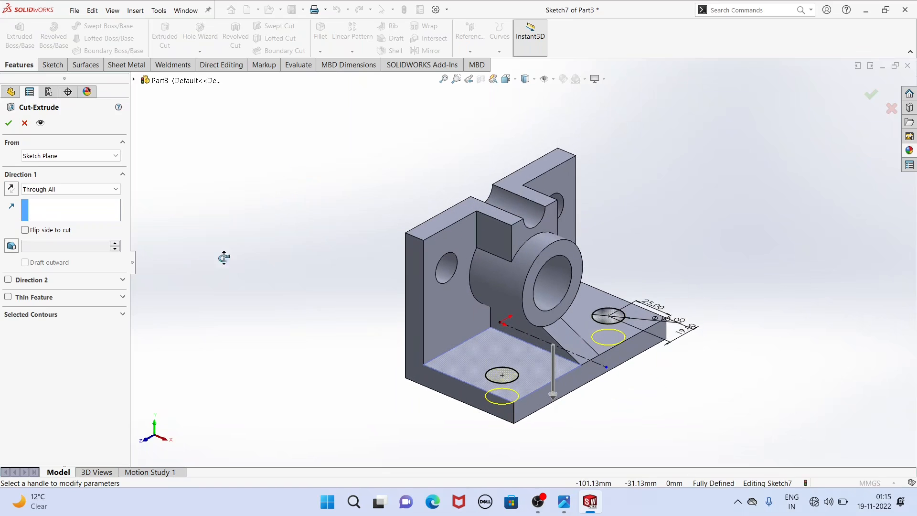
left_click(9, 123)
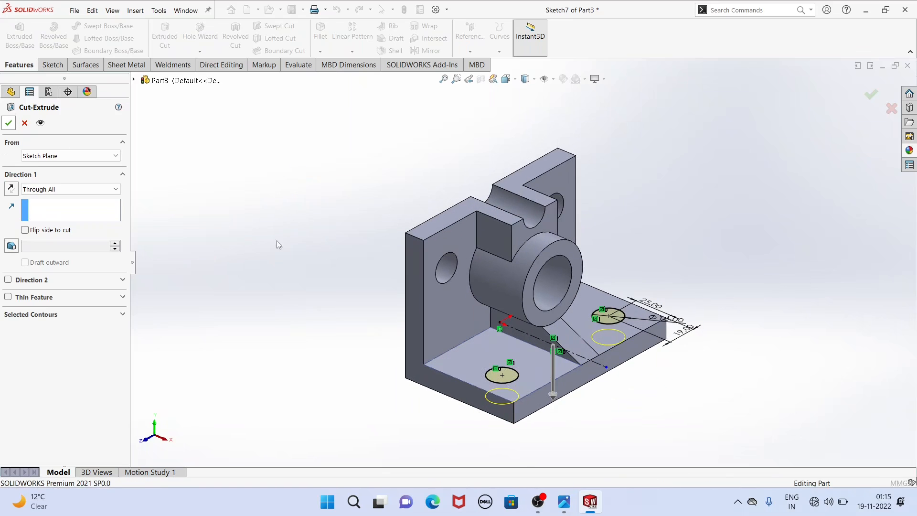
middle_click_drag(296, 253, 337, 306)
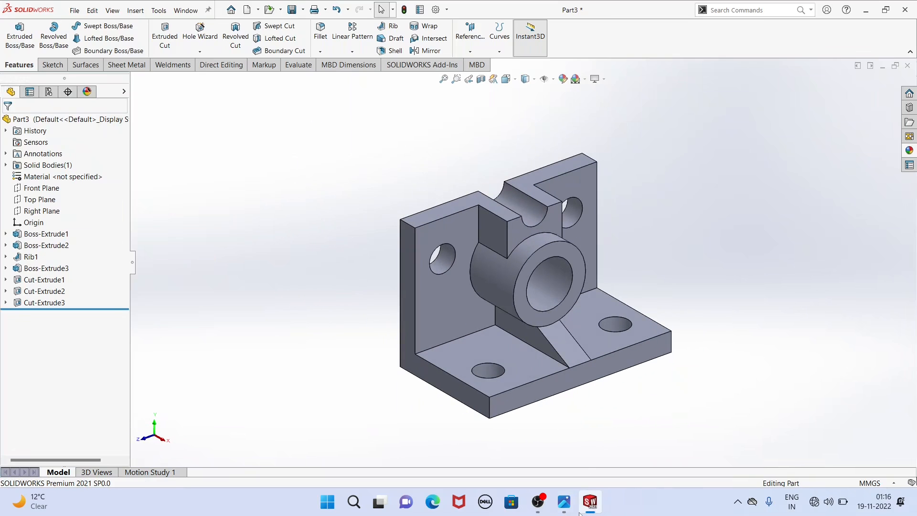
Check the corner rounding in the reference drawing and fillet both upper corner edges of the vertical plate with a 25 mm radius.
left_click(563, 511)
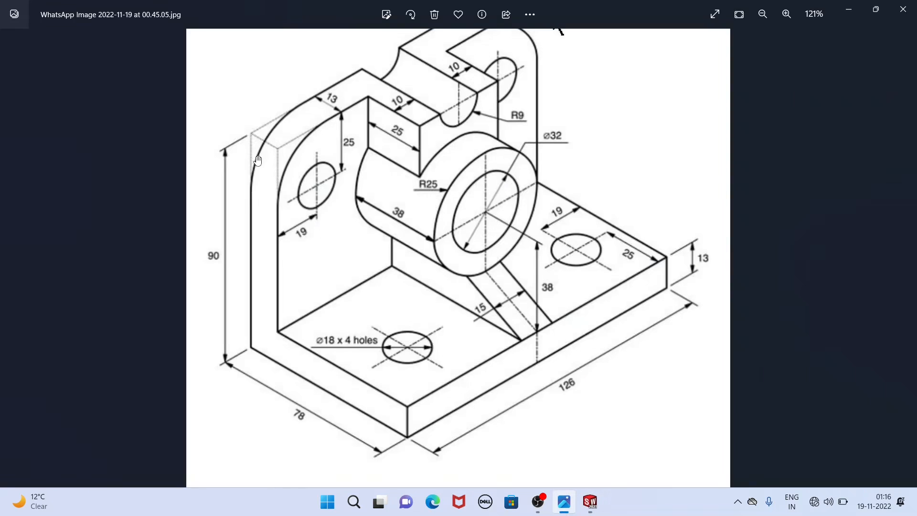
scroll(262, 206, "down", 3)
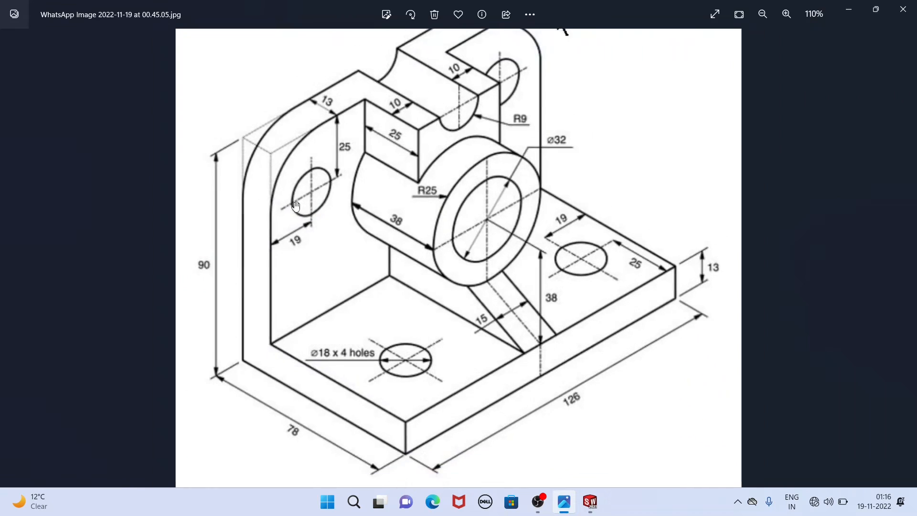
left_click(592, 501)
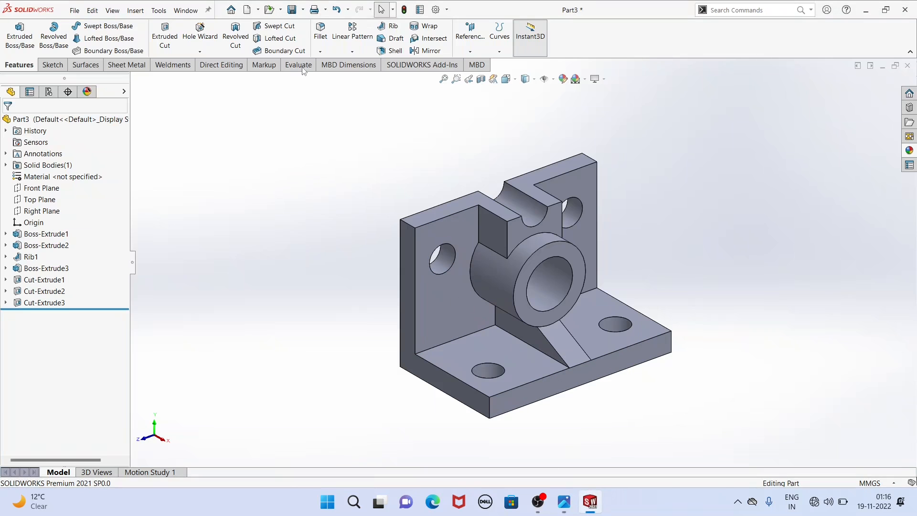
left_click(320, 39)
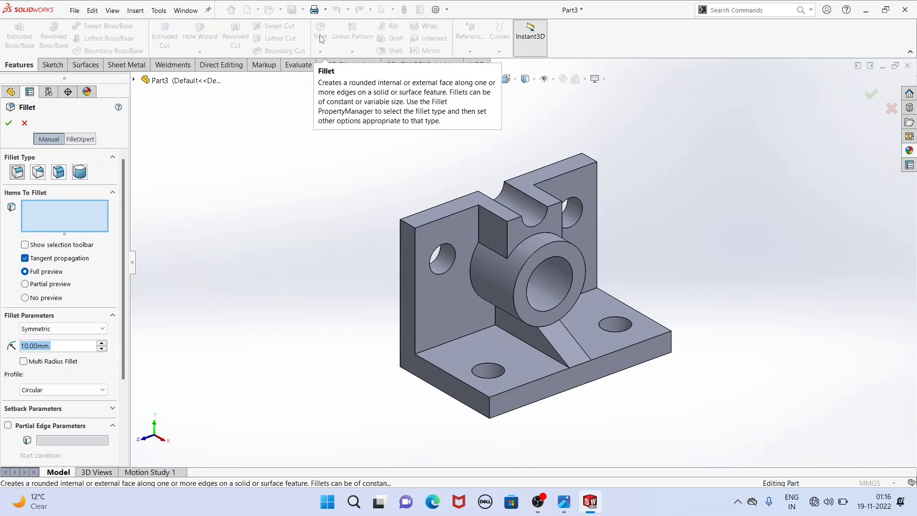
type("25")
key("Return")
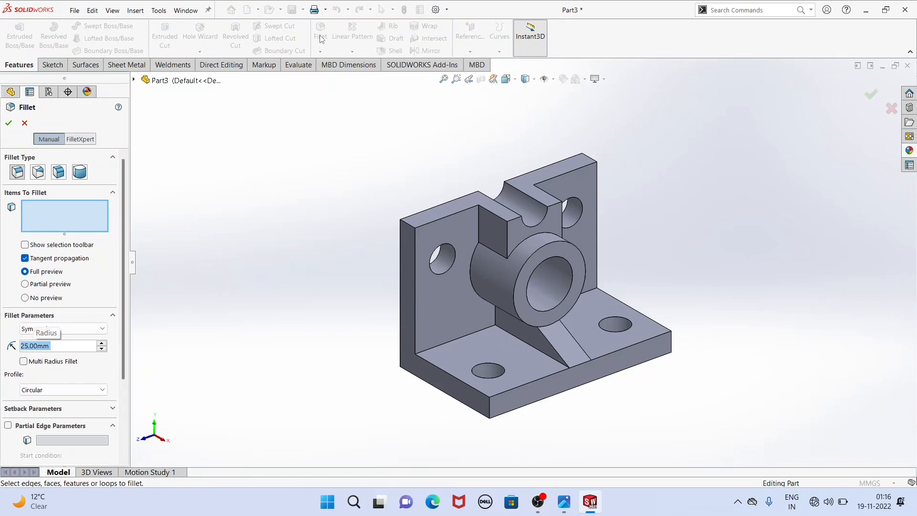
left_click(55, 348)
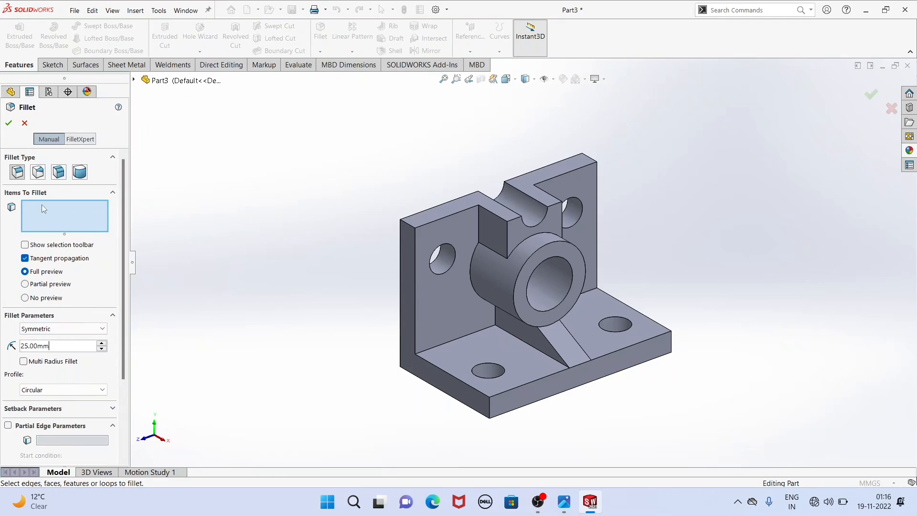
left_click(405, 226)
middle_click_drag(406, 230, 296, 227)
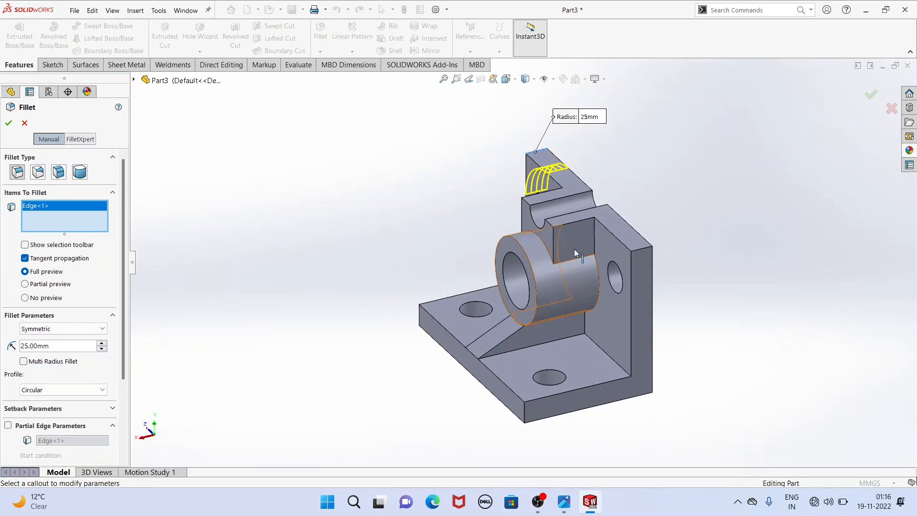
left_click(638, 251)
middle_click_drag(446, 259, 555, 260)
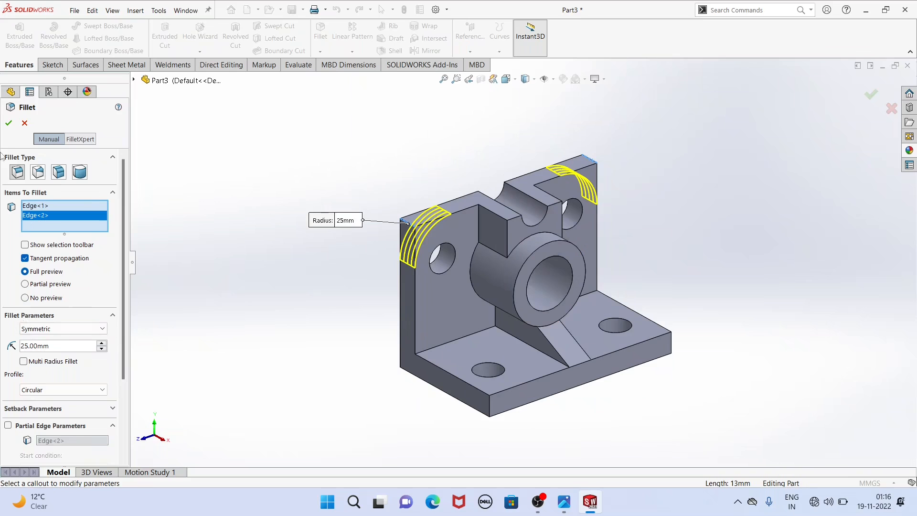
left_click(12, 124)
middle_click_drag(432, 224, 406, 208)
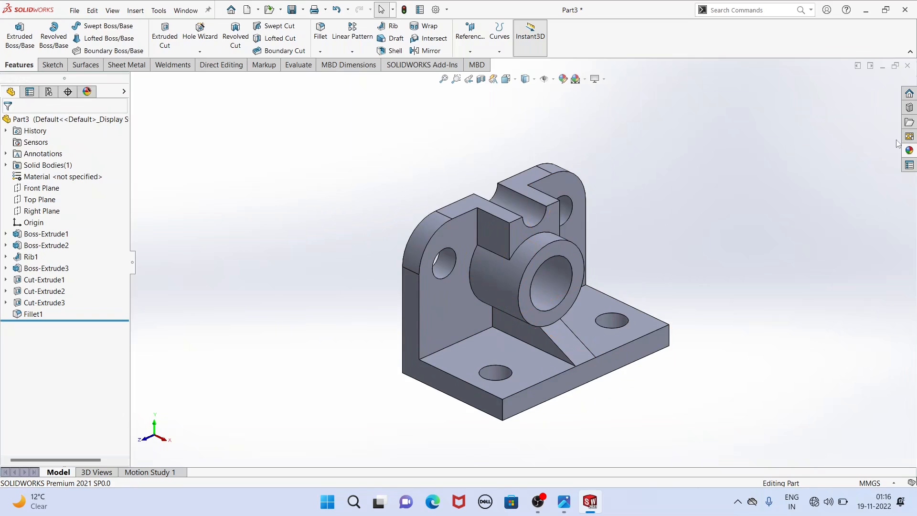
Apply the sandblasted iron appearance from the metal appearances to the whole part and view the bracket.
left_click(910, 152)
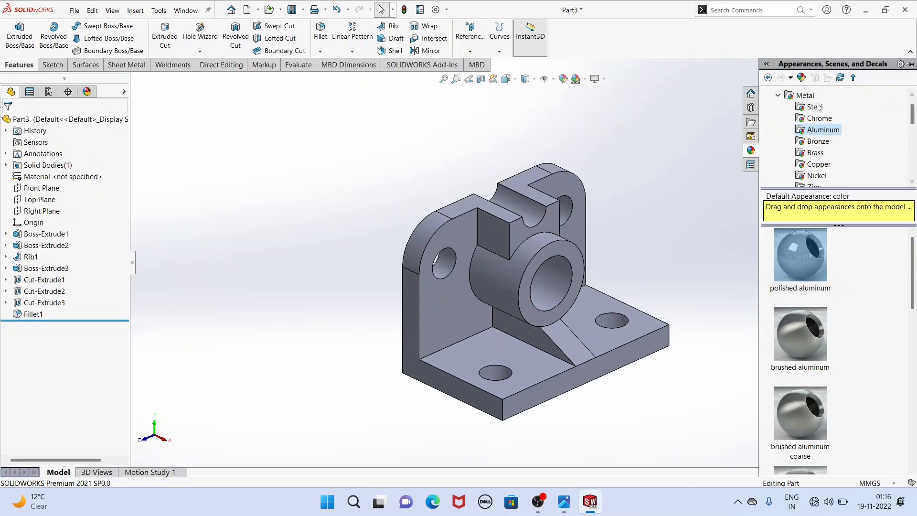
scroll(826, 178, "down", 2)
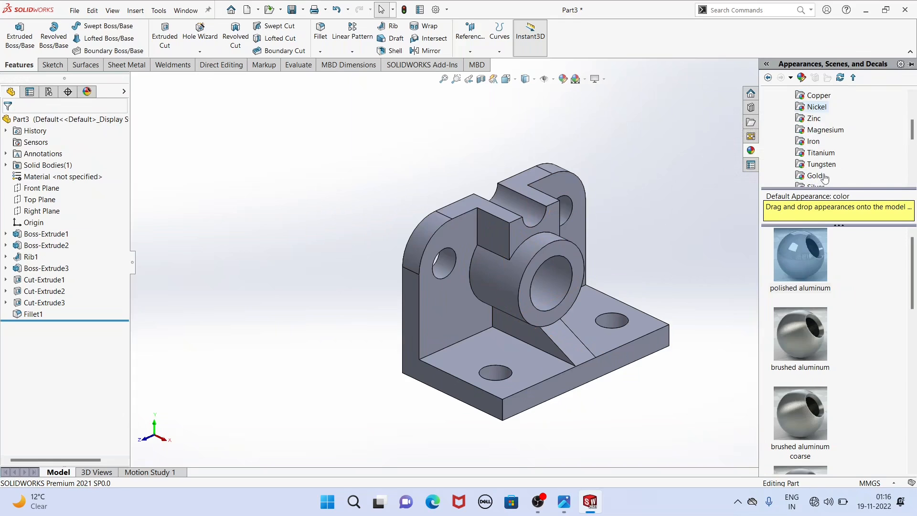
left_click(814, 143)
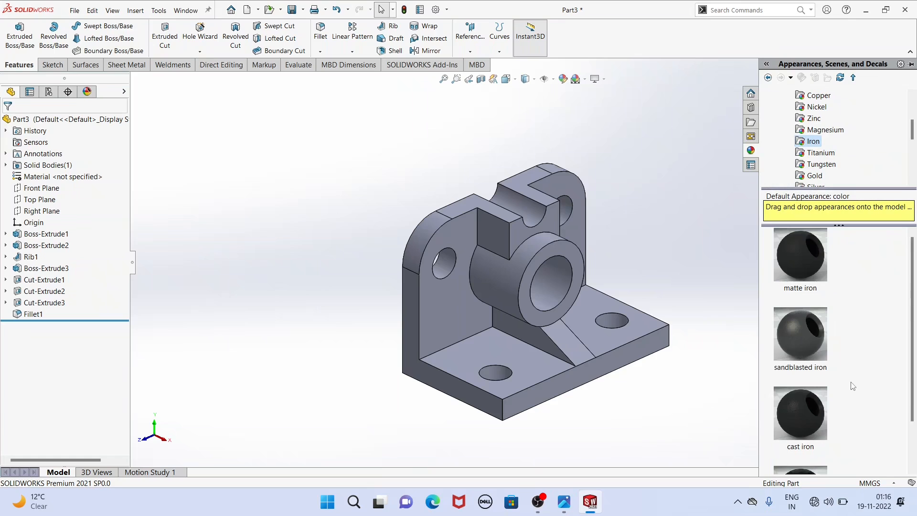
scroll(853, 386, "down", 1)
double_click(807, 291)
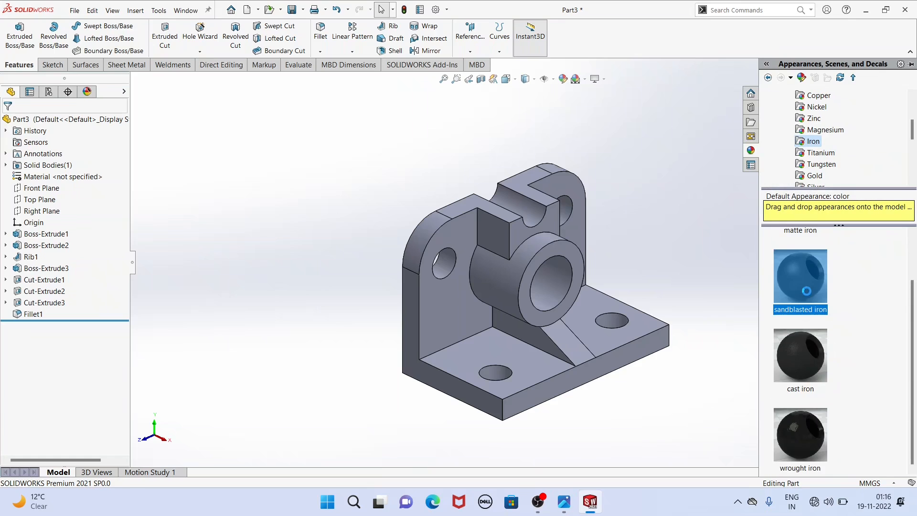
middle_click_drag(661, 260, 296, 224)
middle_click_drag(562, 288, 510, 284)
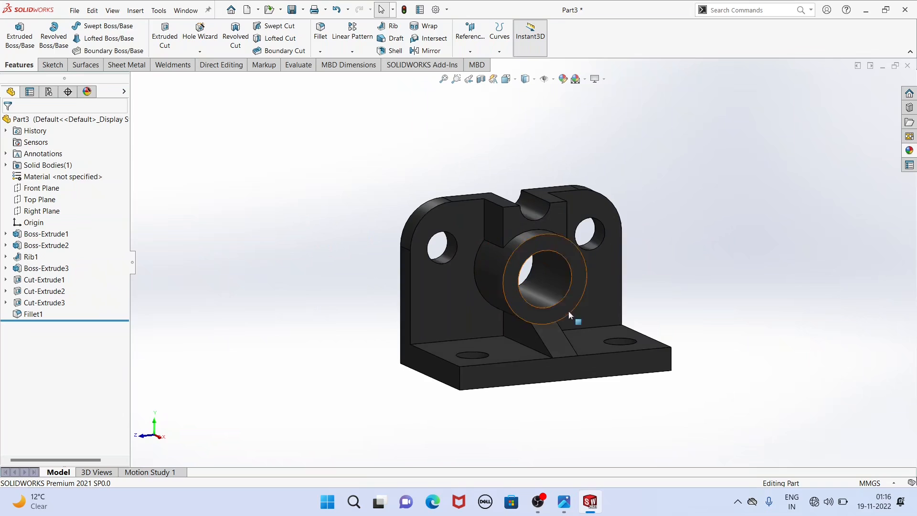
scroll(569, 313, "down", 1)
scroll(569, 313, "up", 1)
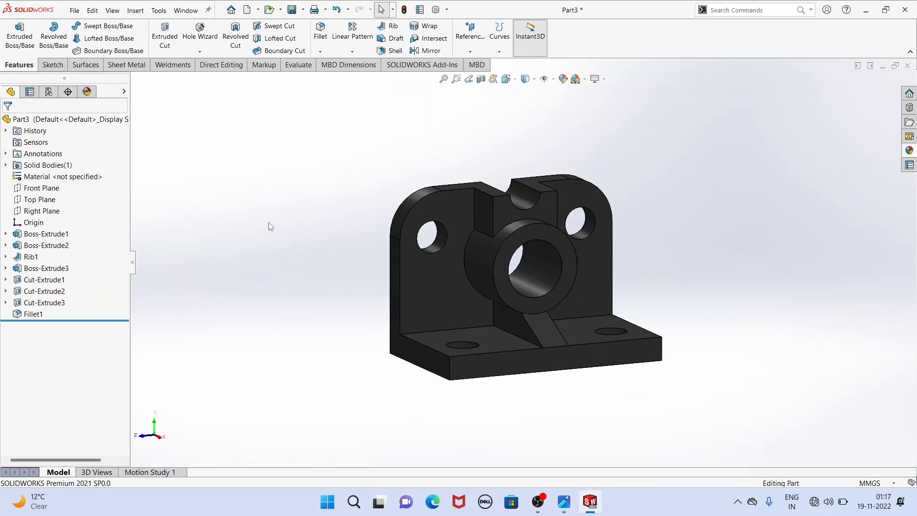